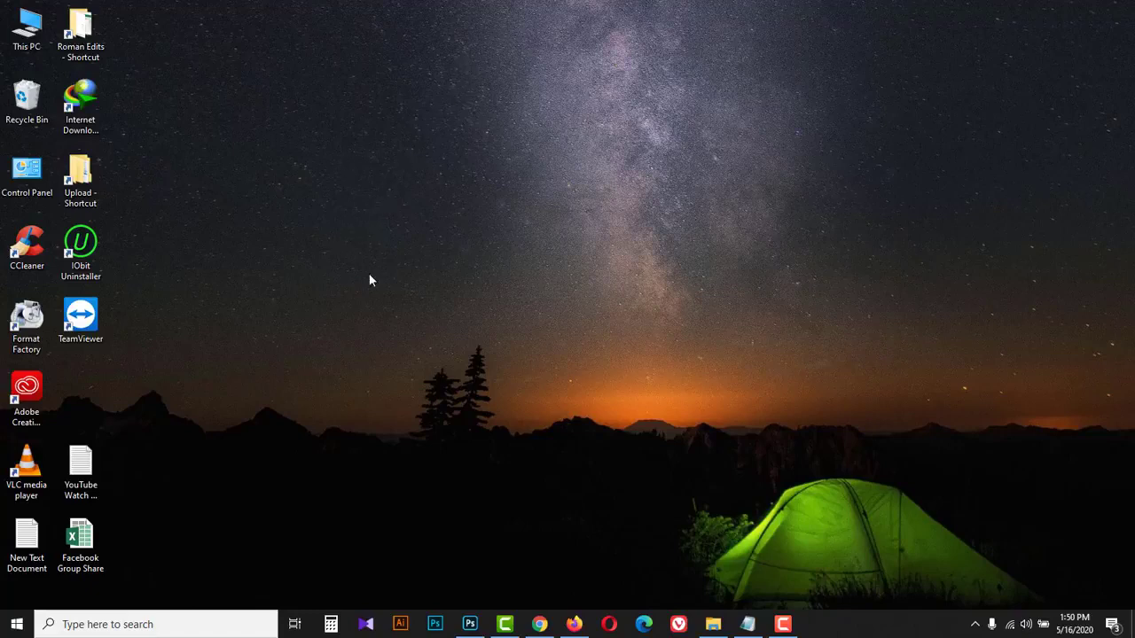
Switch to Photoshop and compare the finished jacket edit with the original by hiding and showing Group 1
click(470, 626)
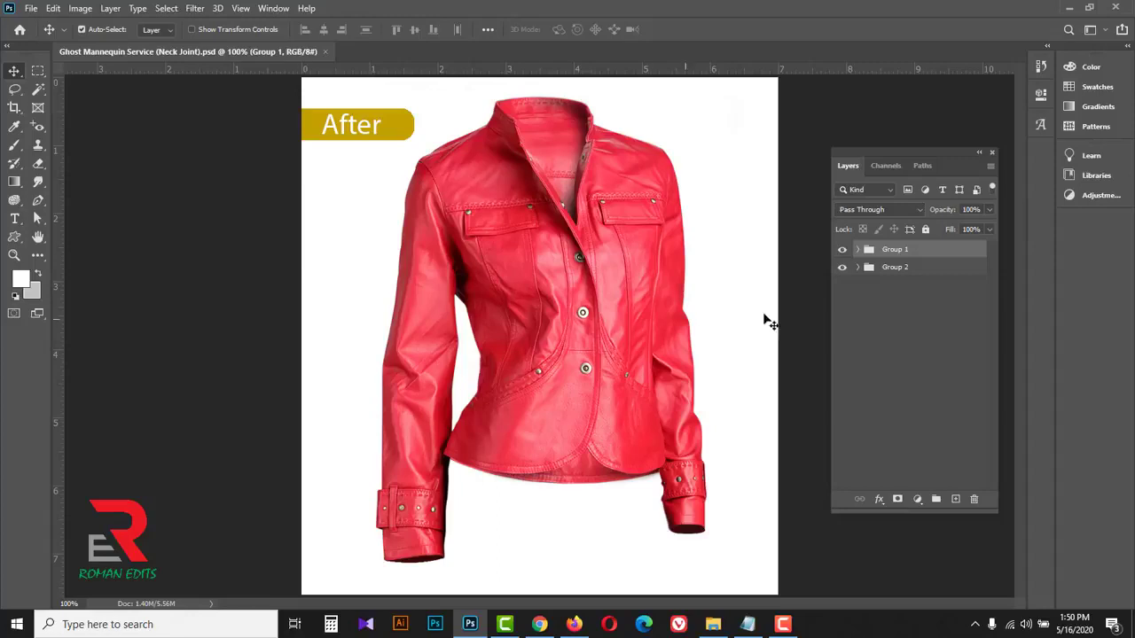
click(842, 254)
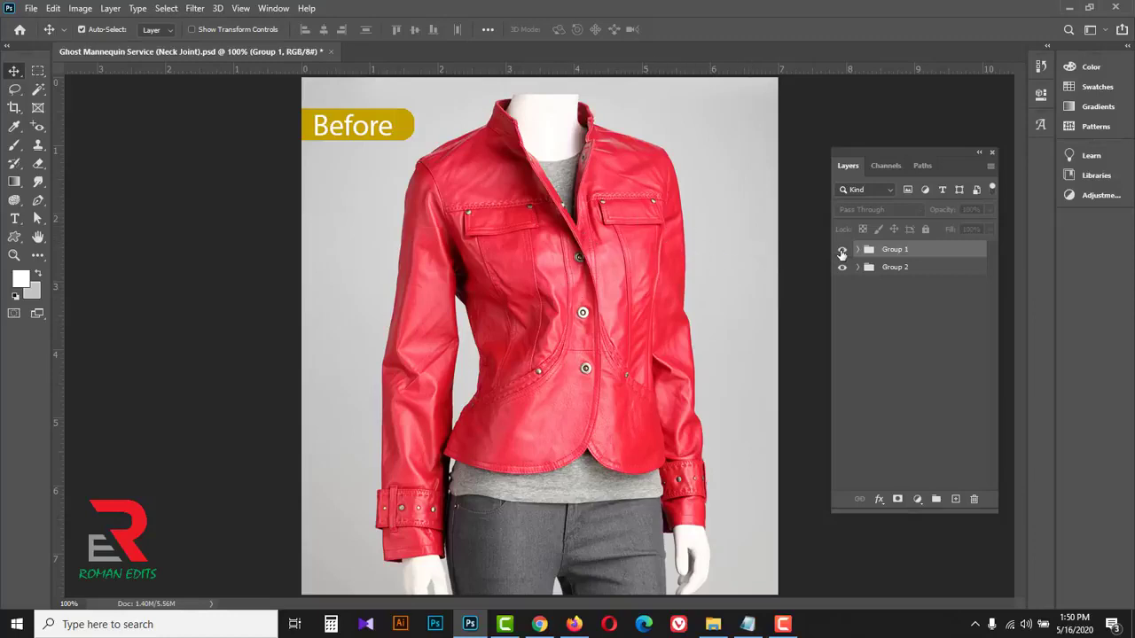
click(842, 254)
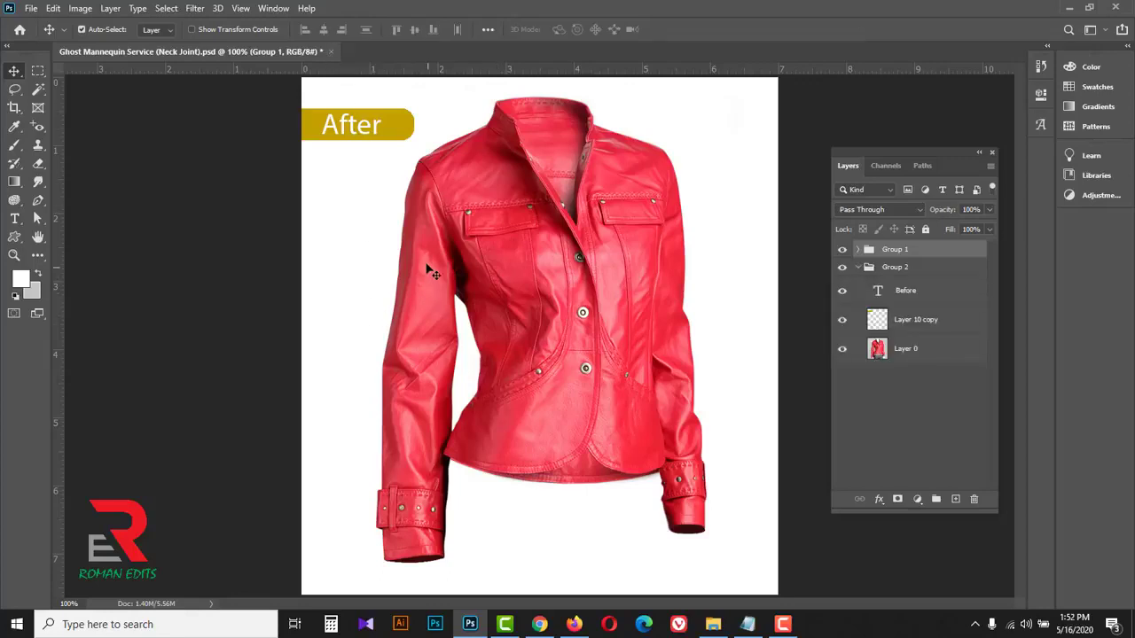
Close the ghost mannequin PSD without saving and open the LIVEALITTL_6231L_Red and LIVEALITTL_6231L_Red_alt_1 images together
click(329, 52)
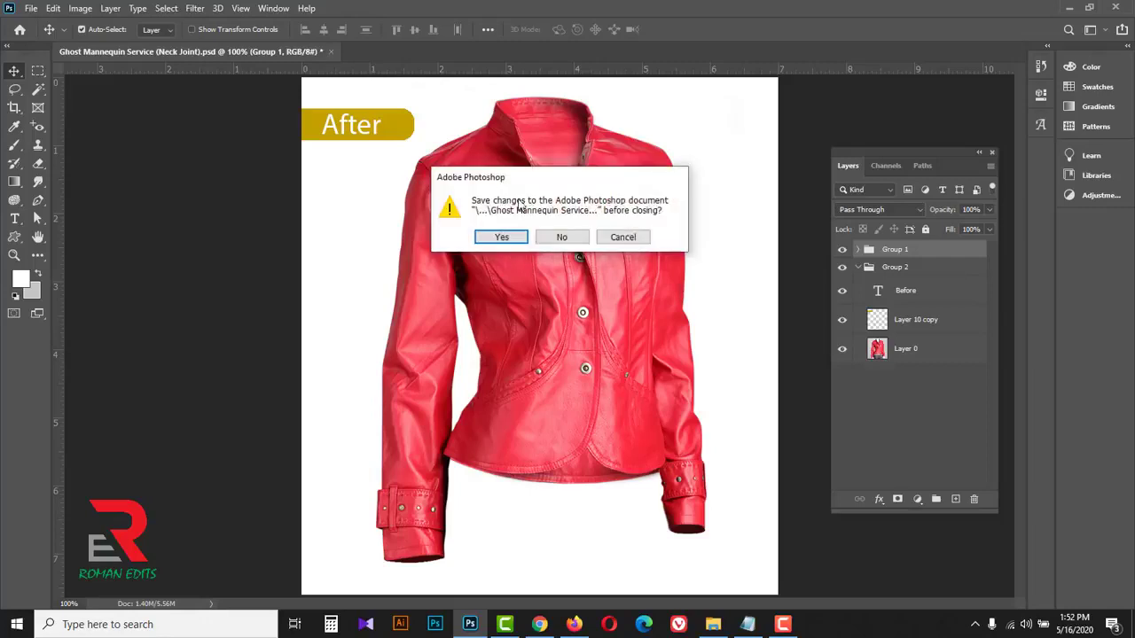
click(559, 237)
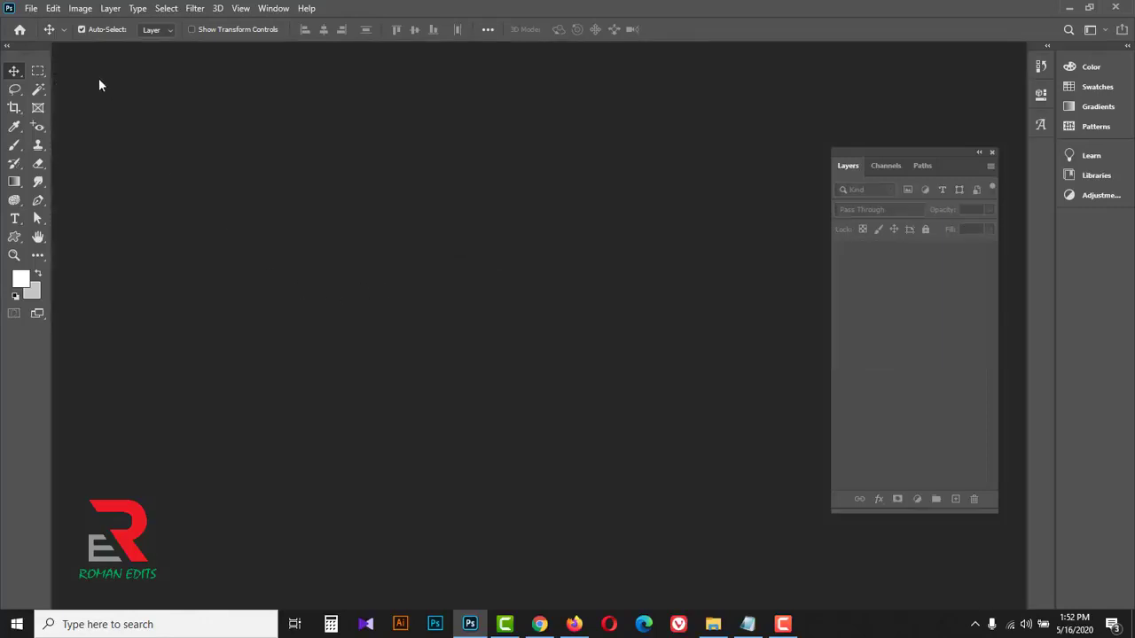
click(31, 8)
click(52, 36)
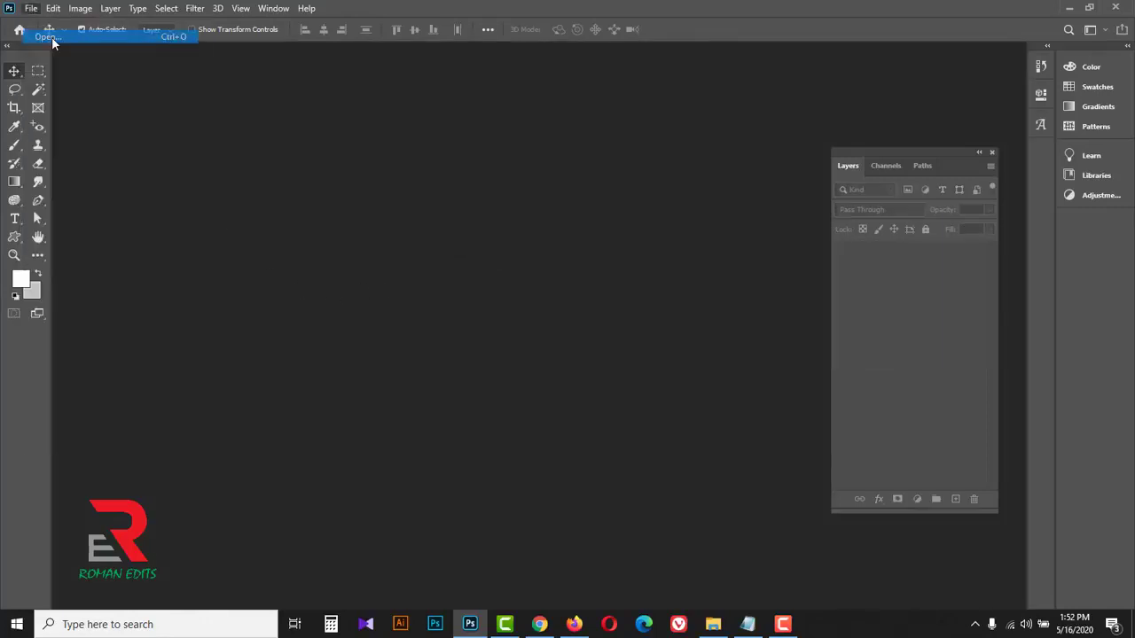
drag(411, 205, 272, 131)
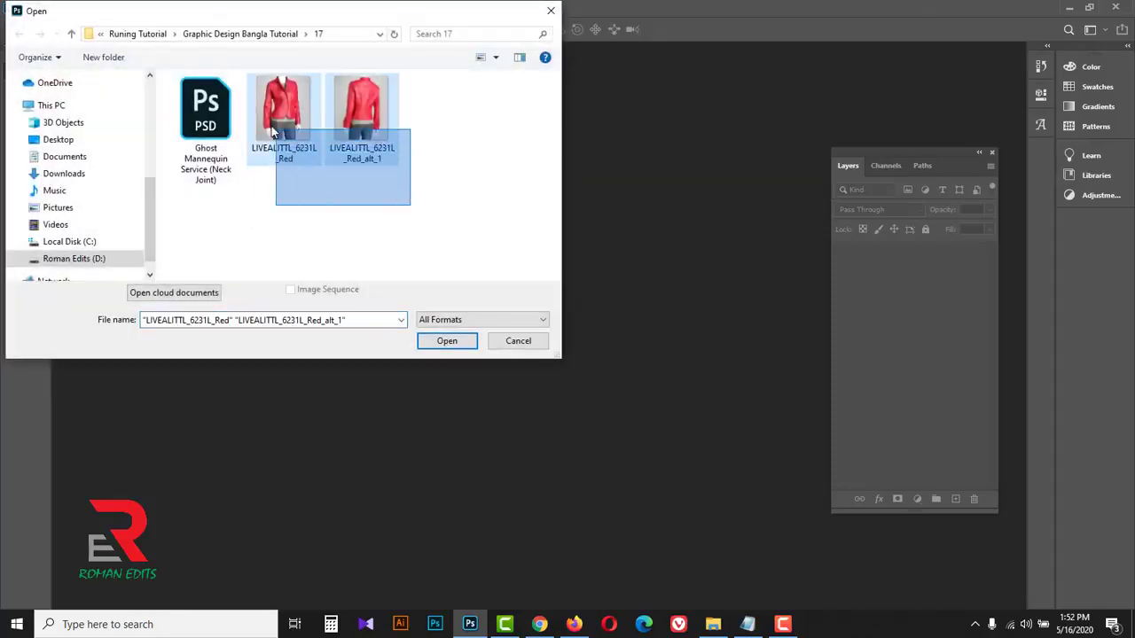
click(448, 342)
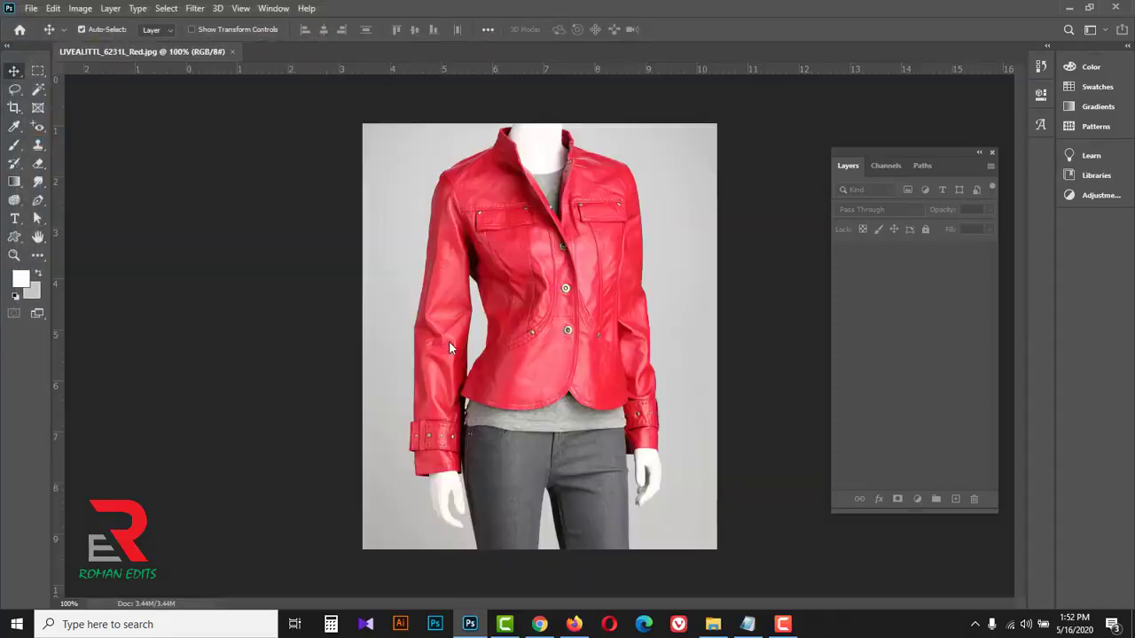
Look at the front and back jacket photos in turn, ending on the front view
click(149, 50)
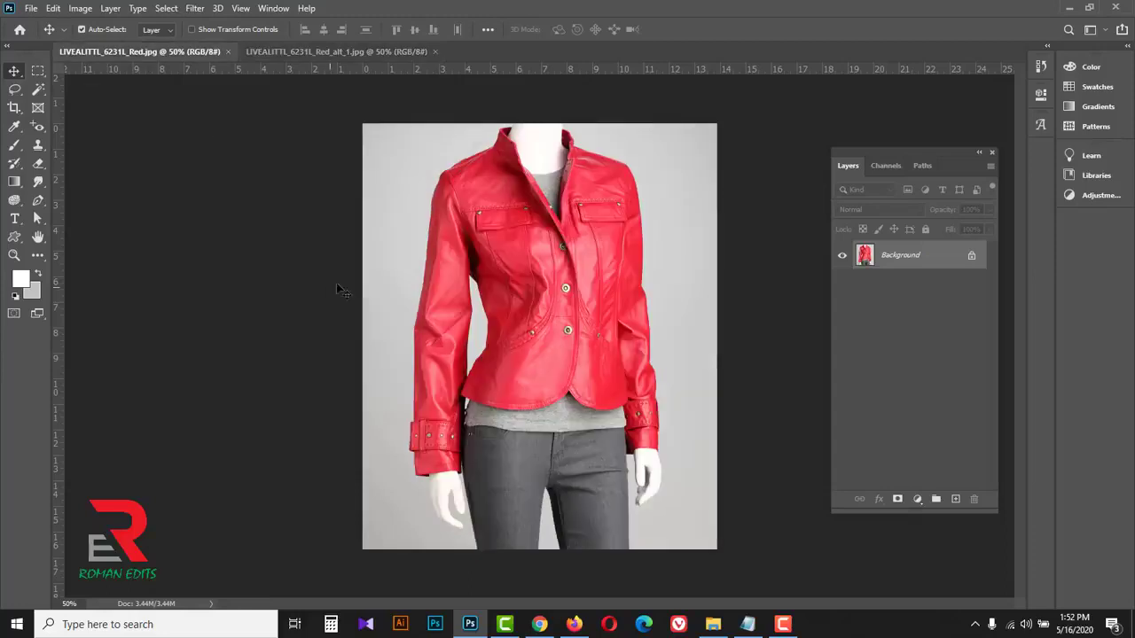
click(300, 55)
click(171, 54)
Show the Work Path outlining the front jacket and activate the Pen Tool
click(923, 166)
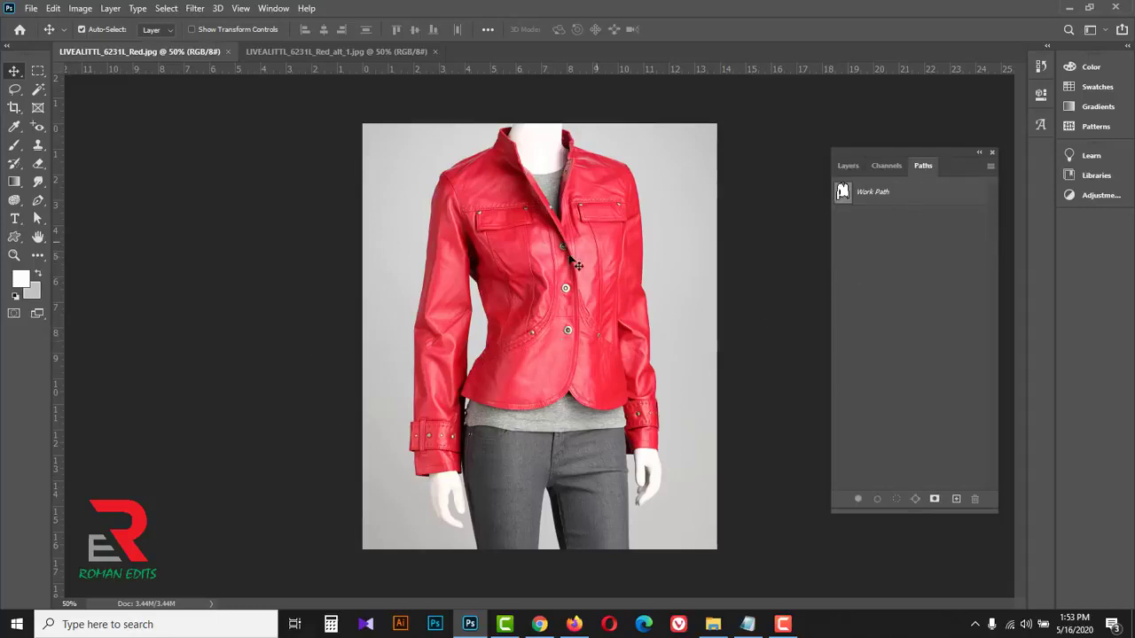
click(842, 195)
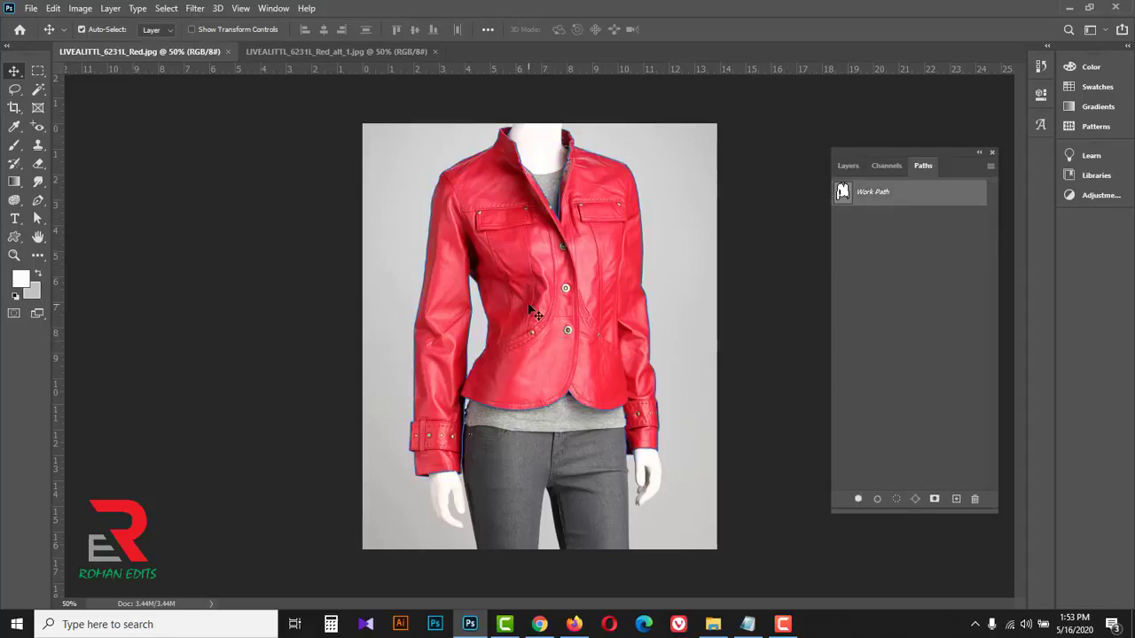
click(38, 200)
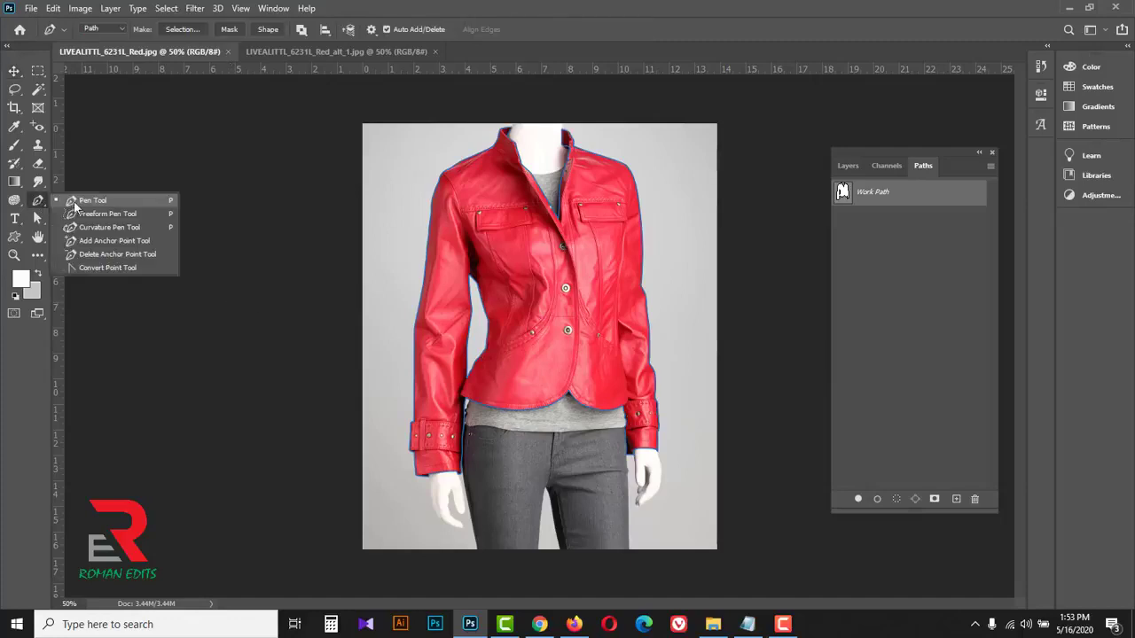
click(115, 201)
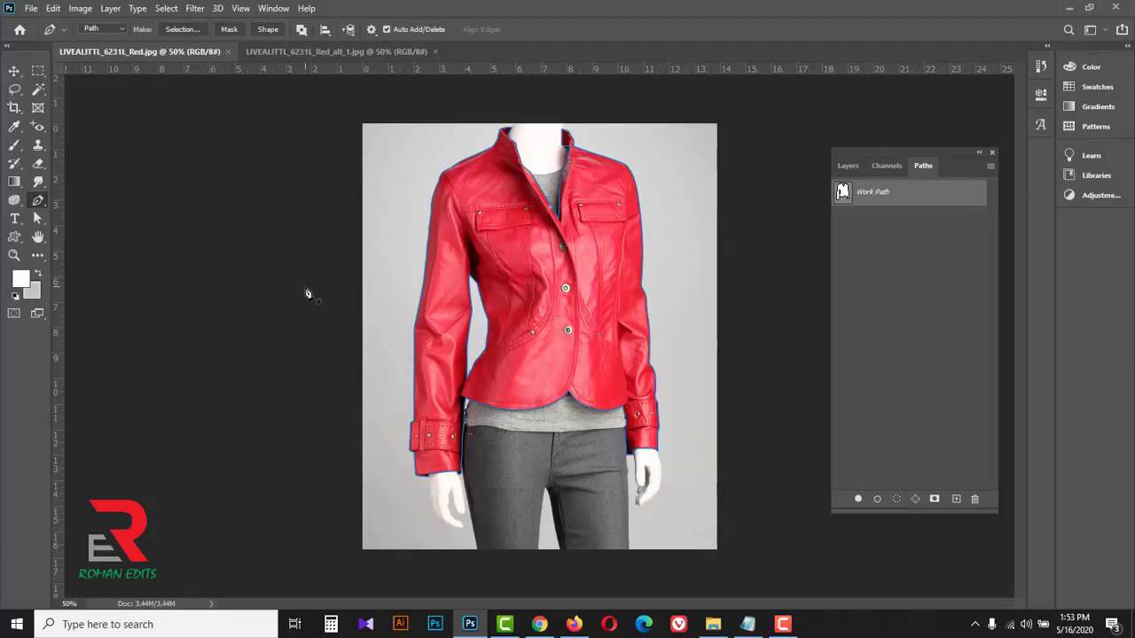
Look at the channel's video list in Chrome and return to Photoshop
click(540, 624)
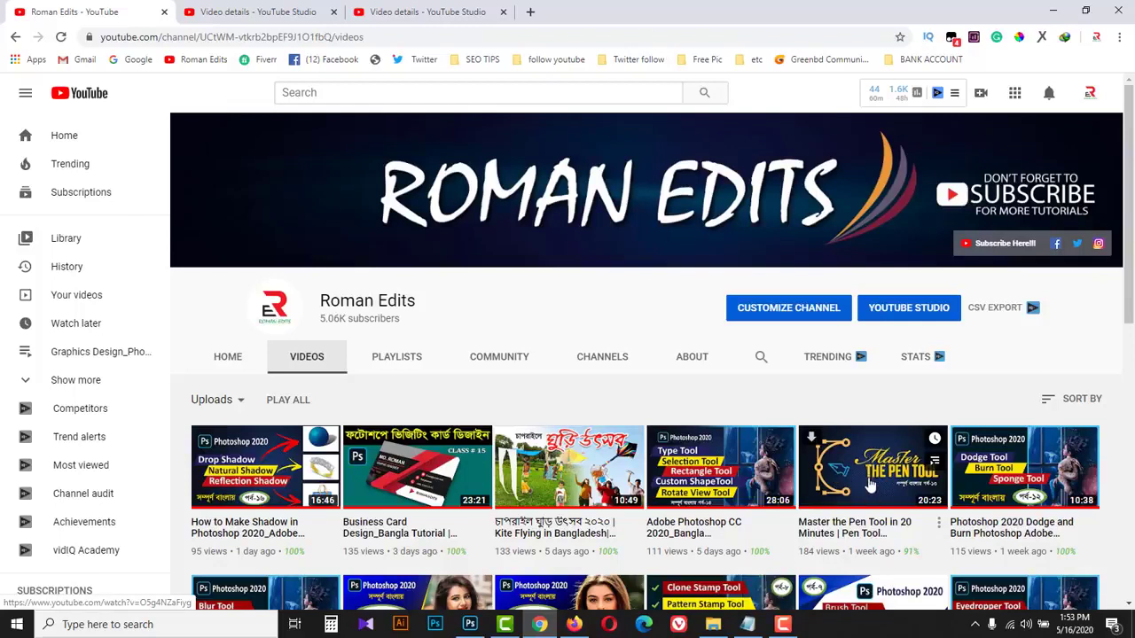
click(1053, 10)
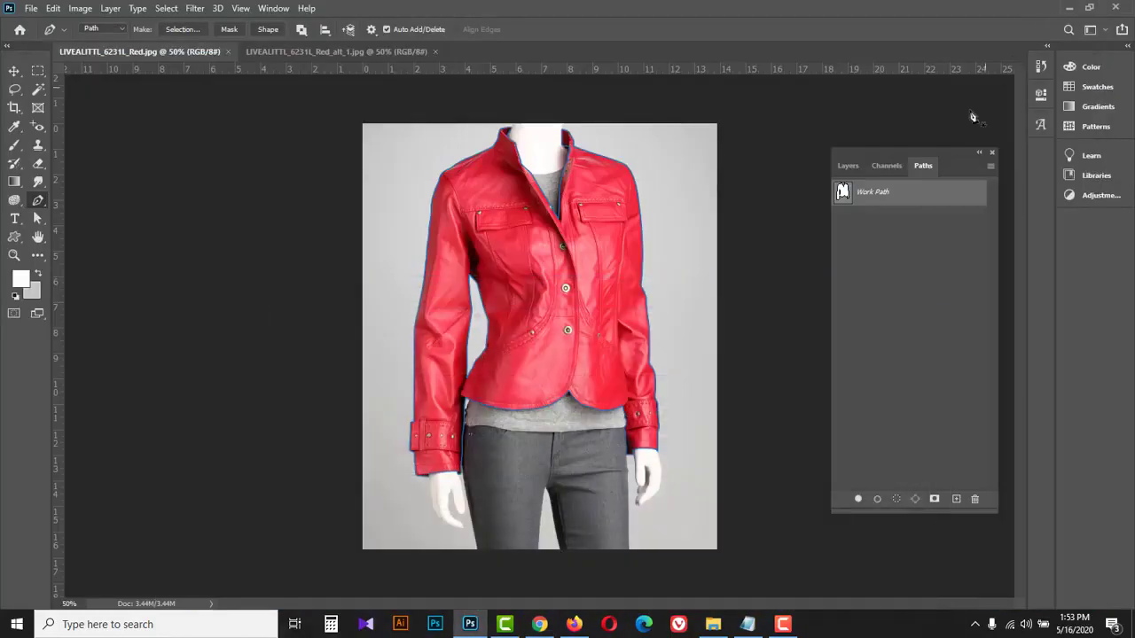
Load the jacket's Work Path as a selection and copy the selected jacket to a new layer
key(ctrl+Return)
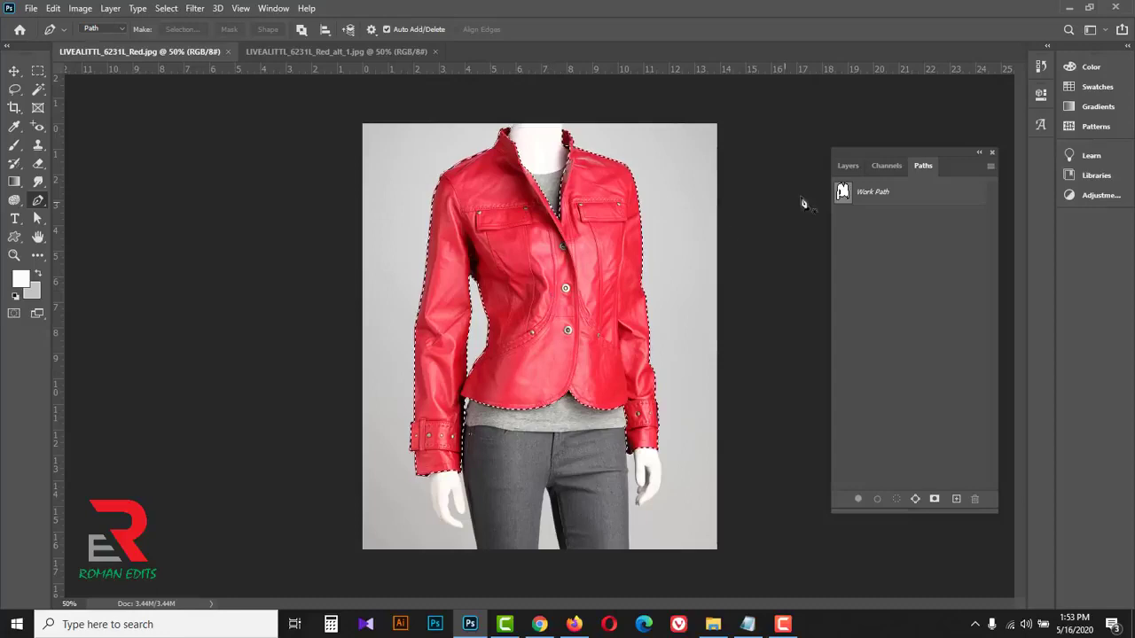
click(841, 165)
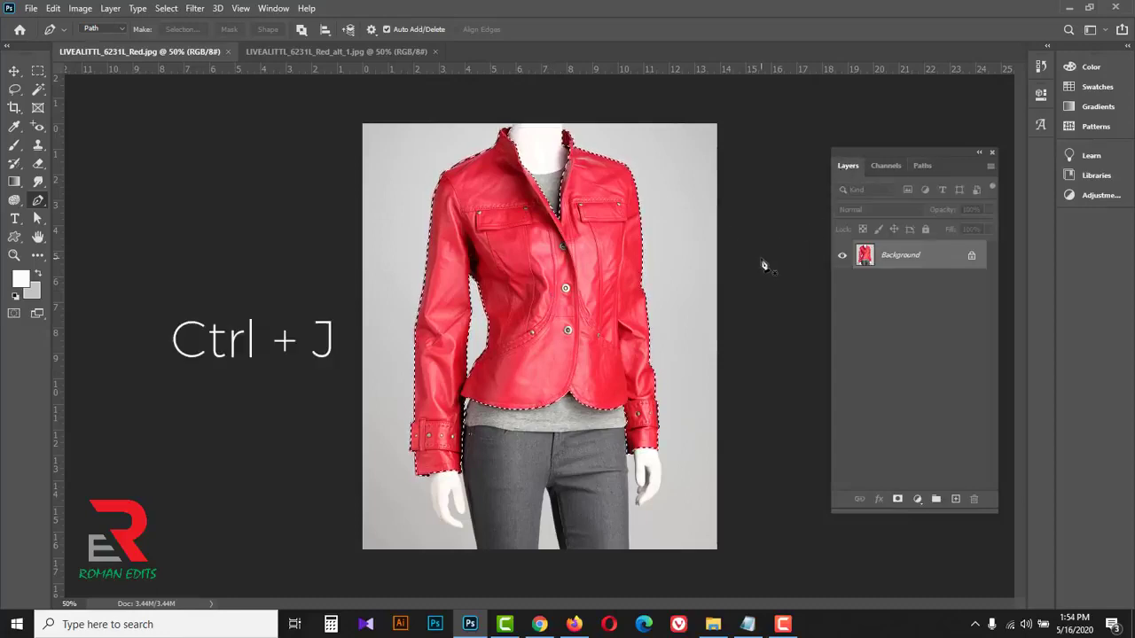
key(ctrl+j)
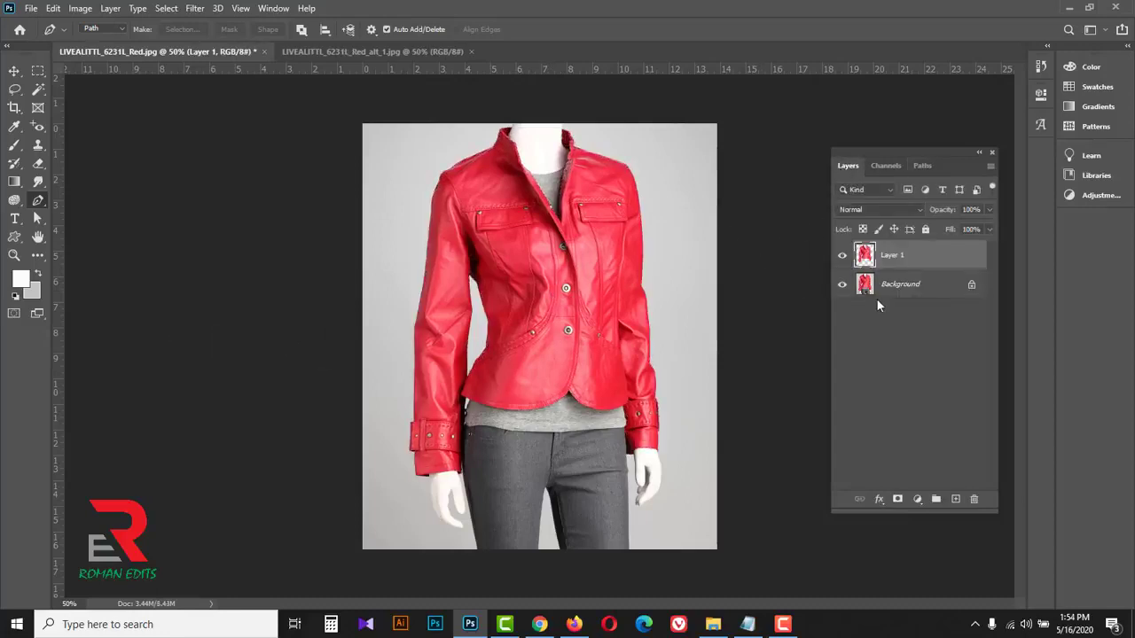
Check the jacket cutout by hiding and showing the Background layer
click(842, 284)
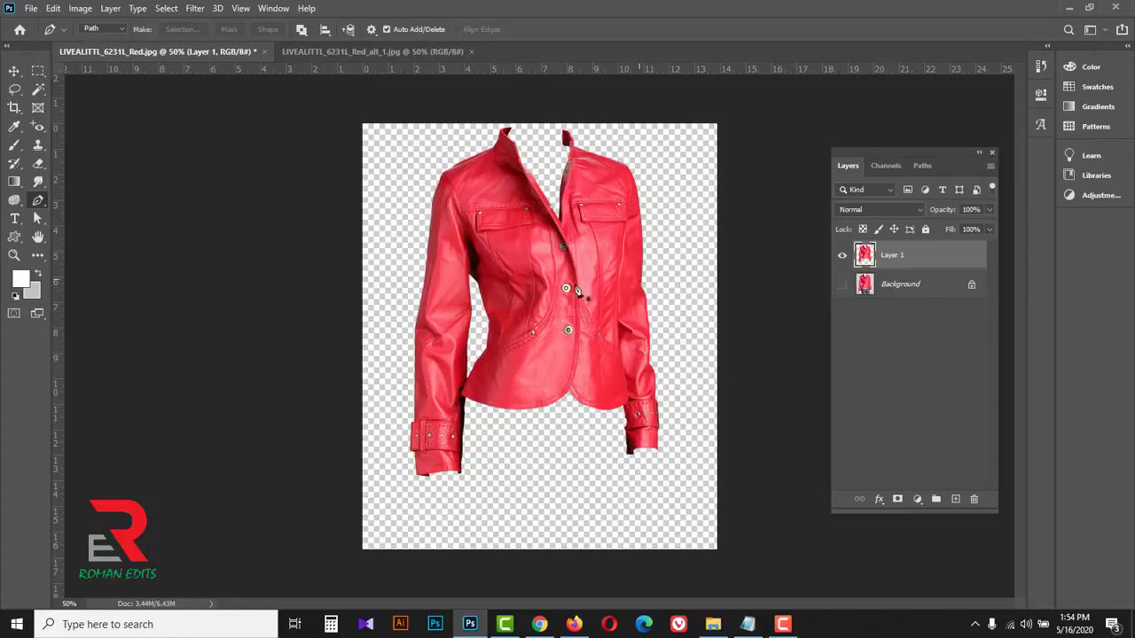
click(841, 285)
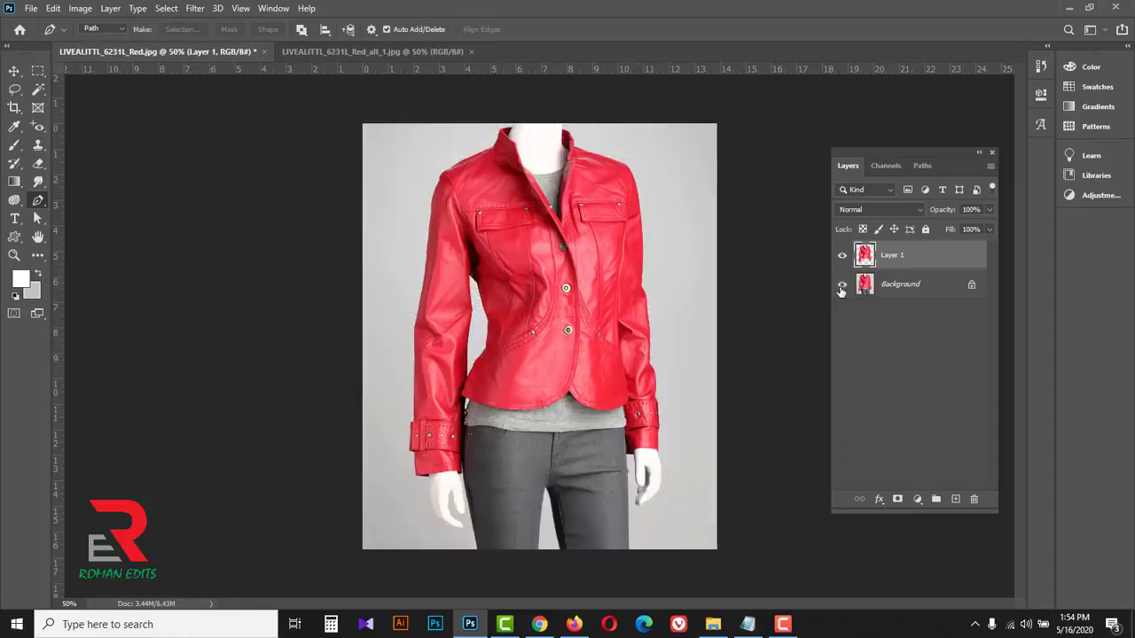
click(841, 285)
click(842, 286)
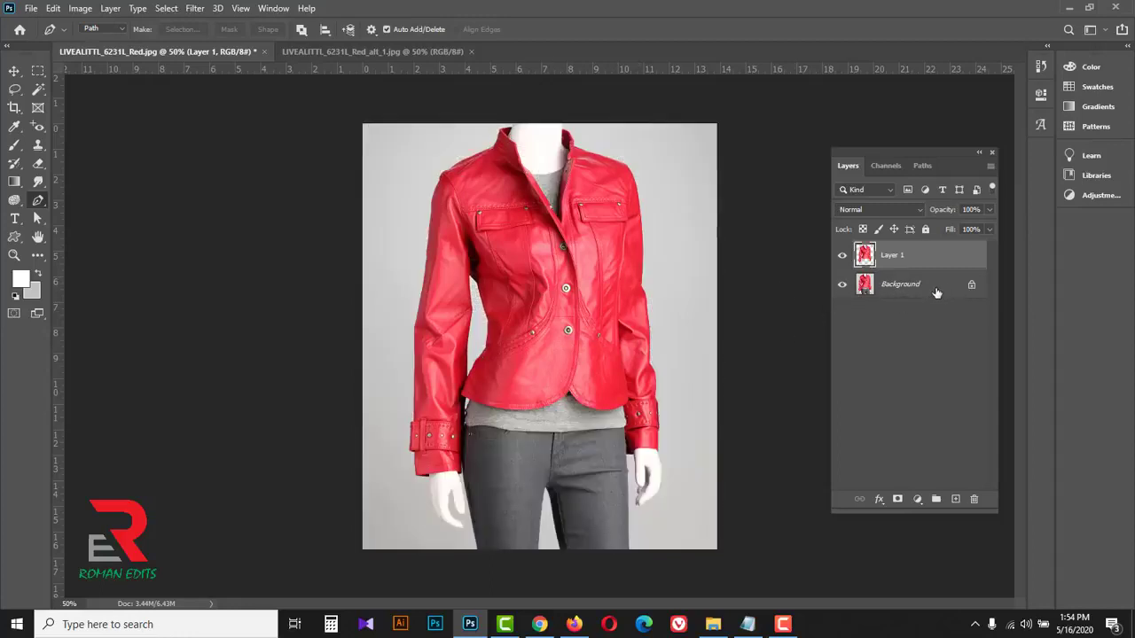
Add a new layer directly above the Background and fill it with white (ffffff)
click(931, 286)
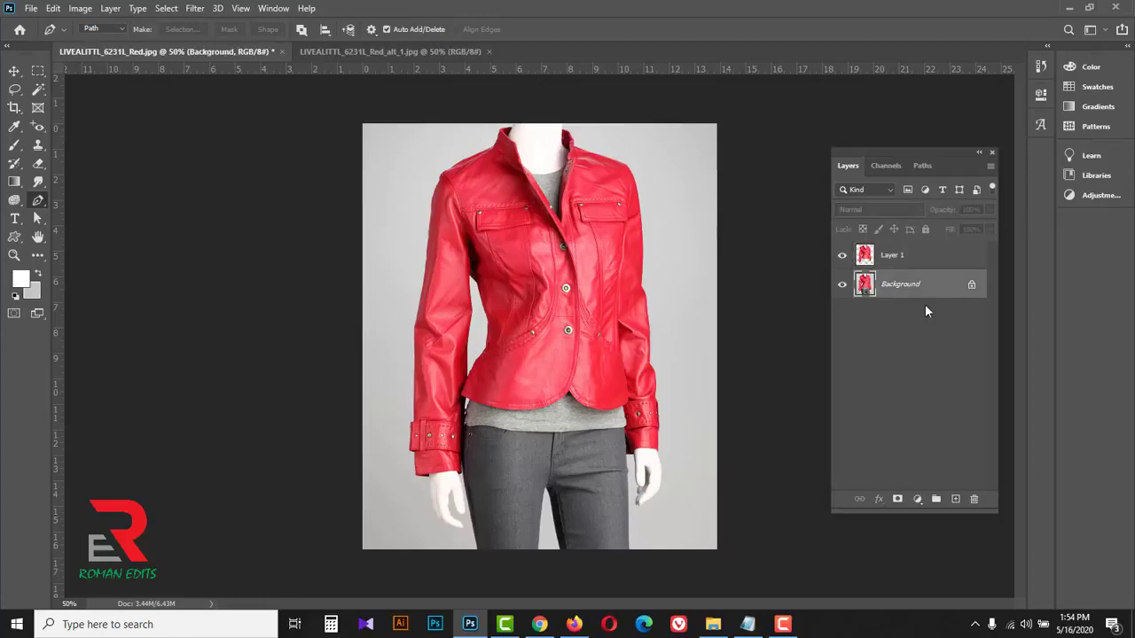
click(956, 501)
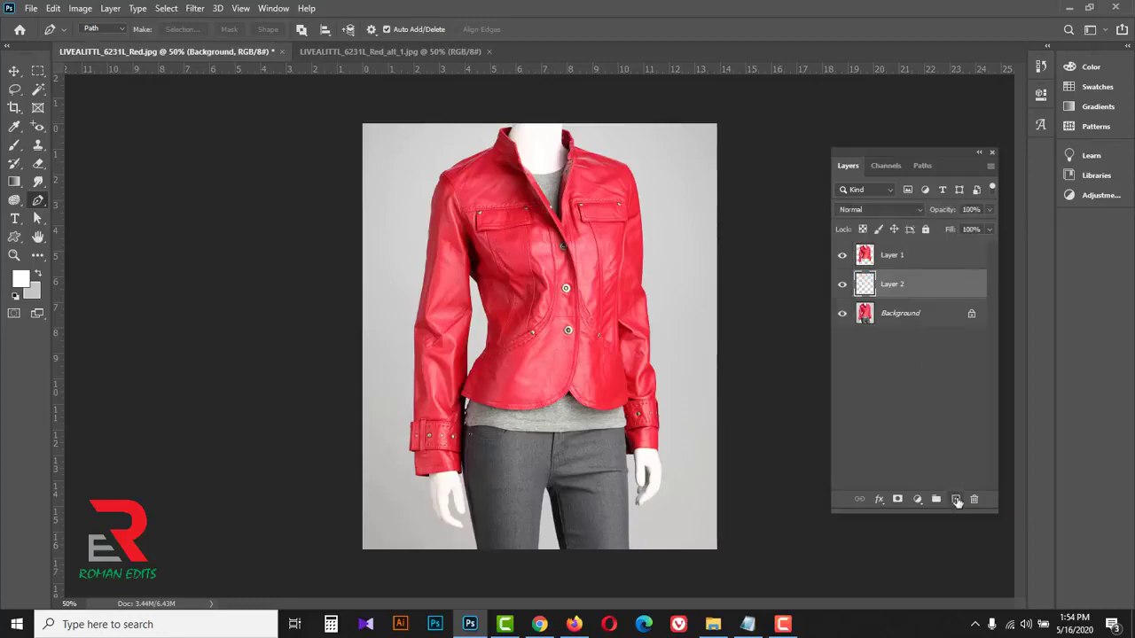
click(21, 282)
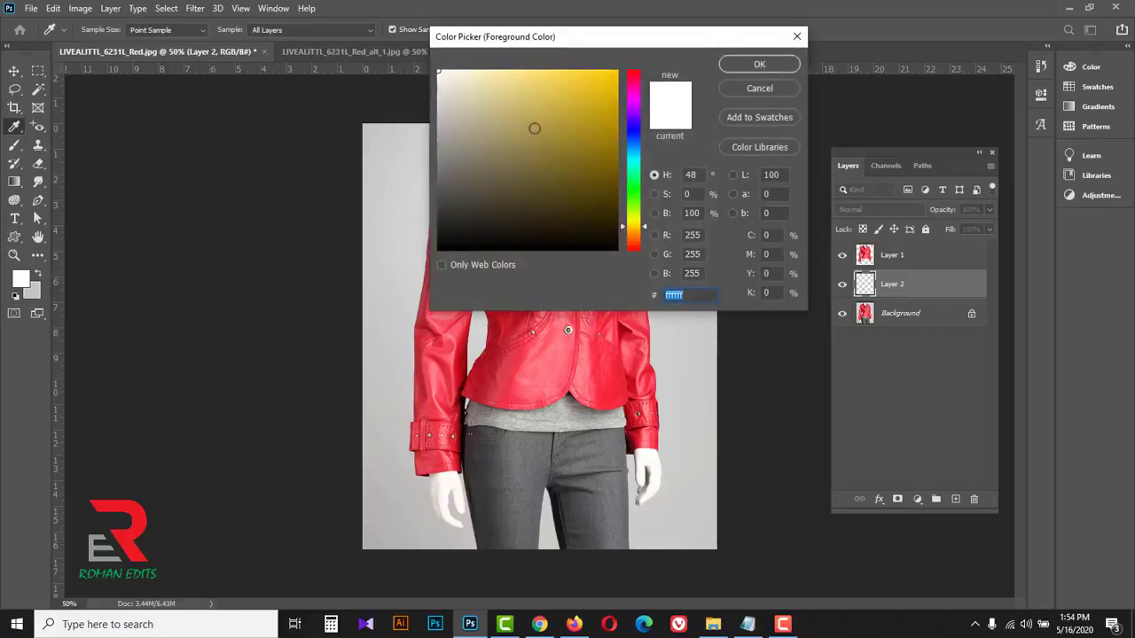
drag(464, 94, 430, 65)
click(740, 63)
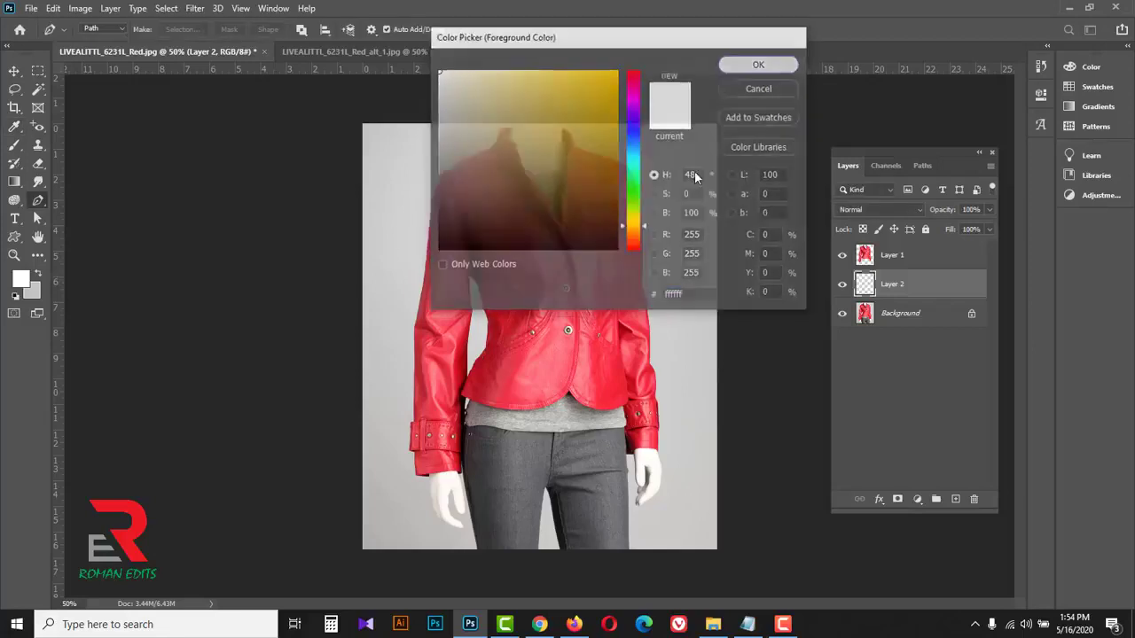
key(p)
key(alt+BackSpace)
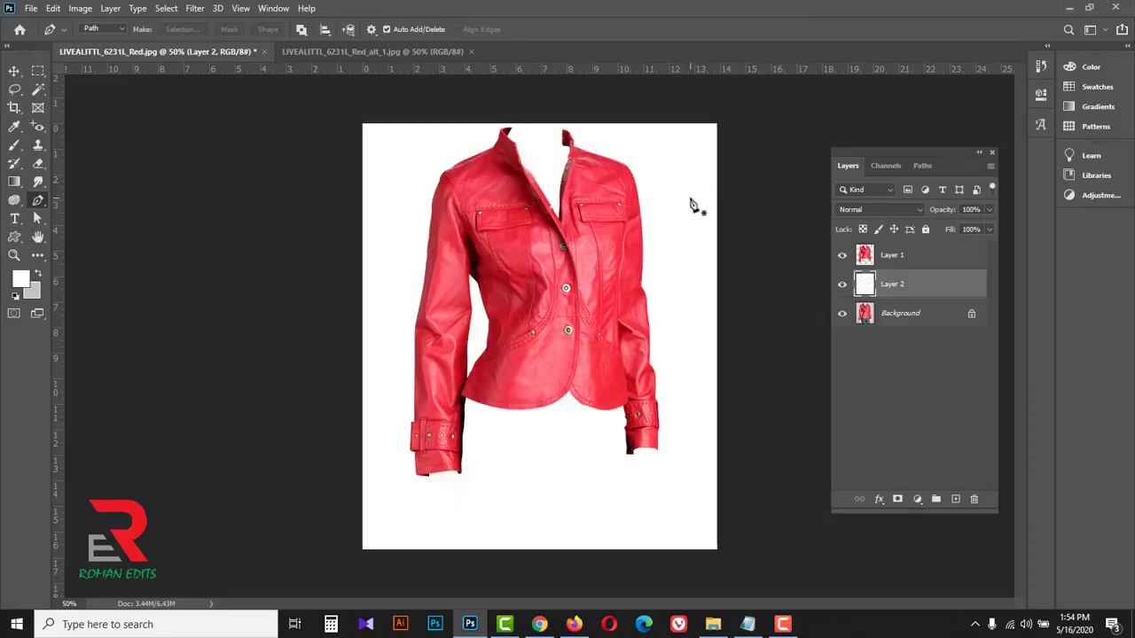
Move the jacket cutout down with the Move Tool, leaving more white space above the collar
click(14, 70)
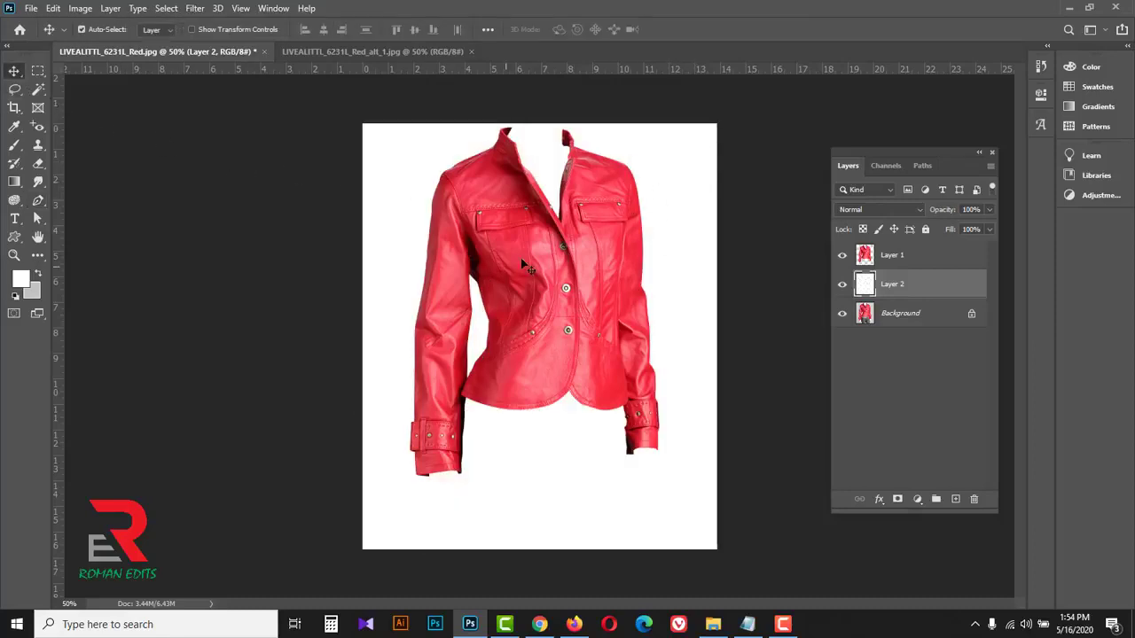
drag(542, 281, 538, 302)
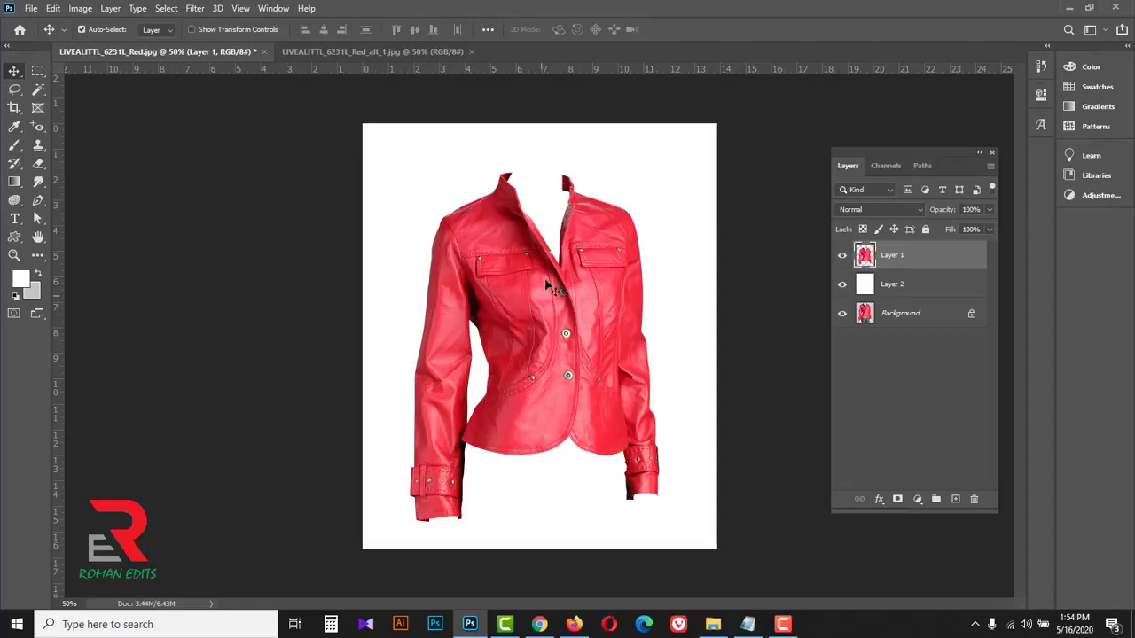
Lasso the collar and upper back in the back-view photo and copy the area into the front jacket document
click(355, 53)
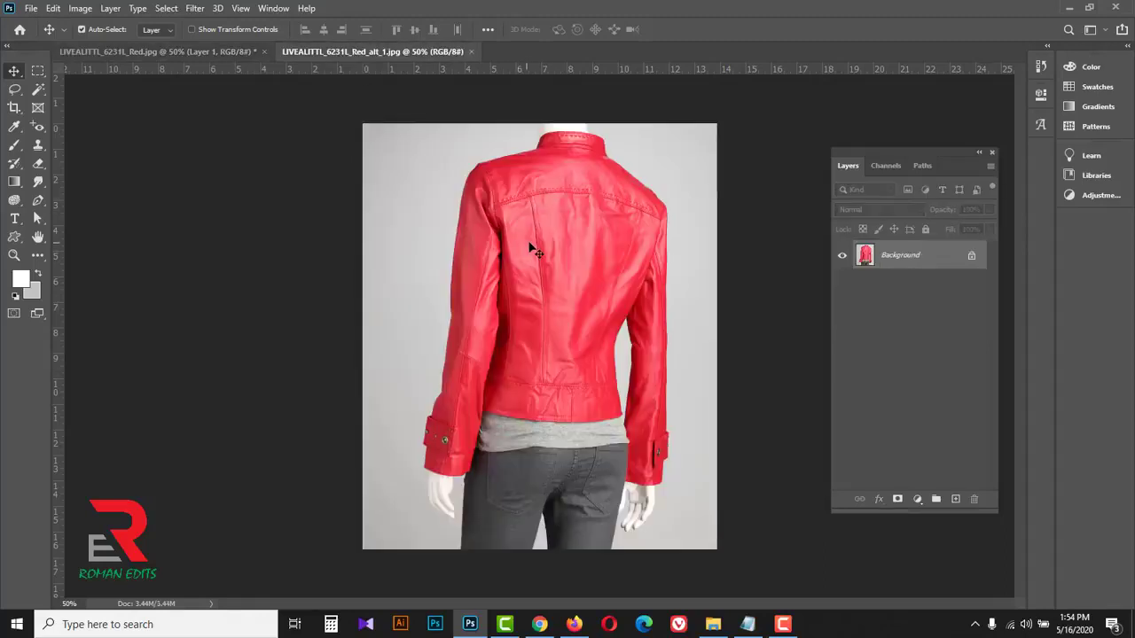
click(14, 89)
click(82, 92)
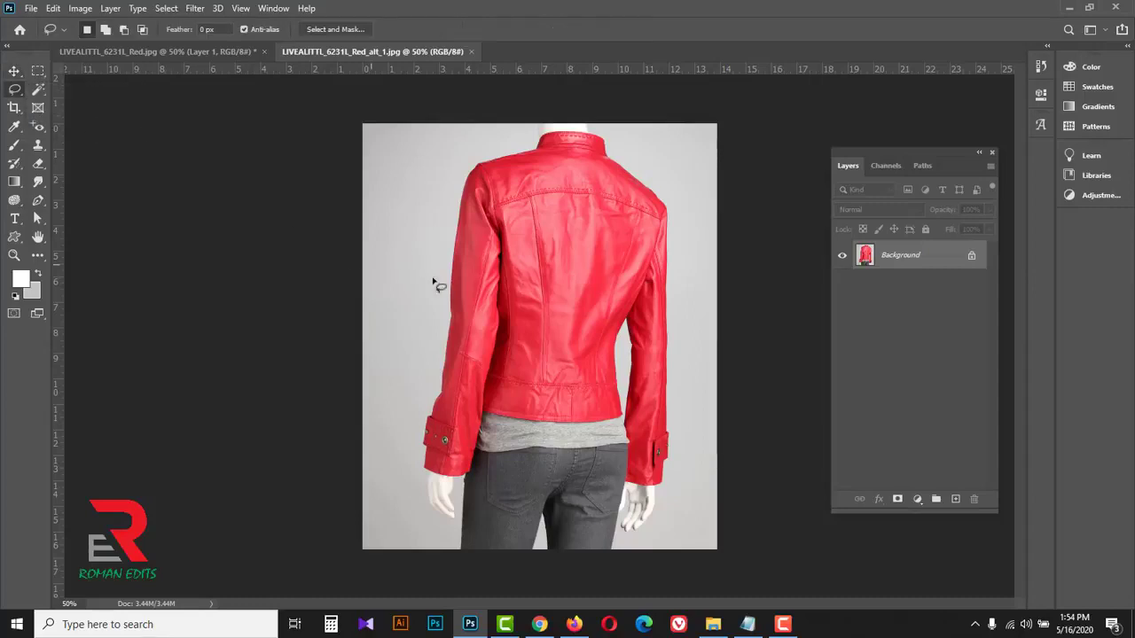
mouse_move(658, 200)
mouse_down()
mouse_move(616, 249)
mouse_move(499, 268)
mouse_move(475, 224)
mouse_move(489, 166)
mouse_move(557, 130)
mouse_move(633, 141)
mouse_move(663, 200)
mouse_up()
key(ctrl+c)
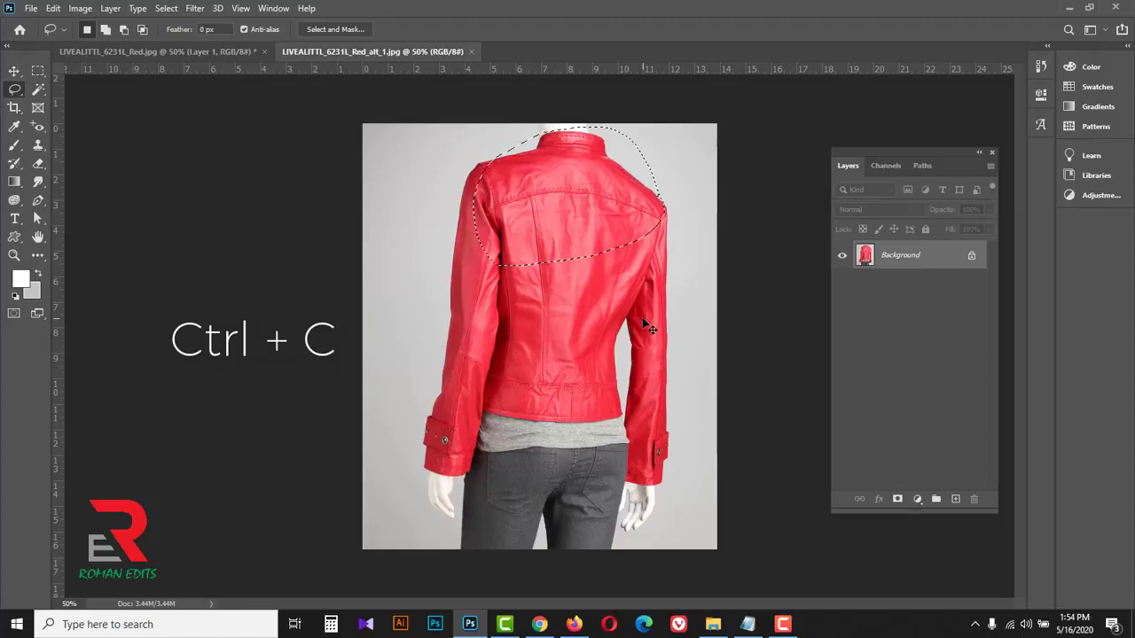
click(168, 52)
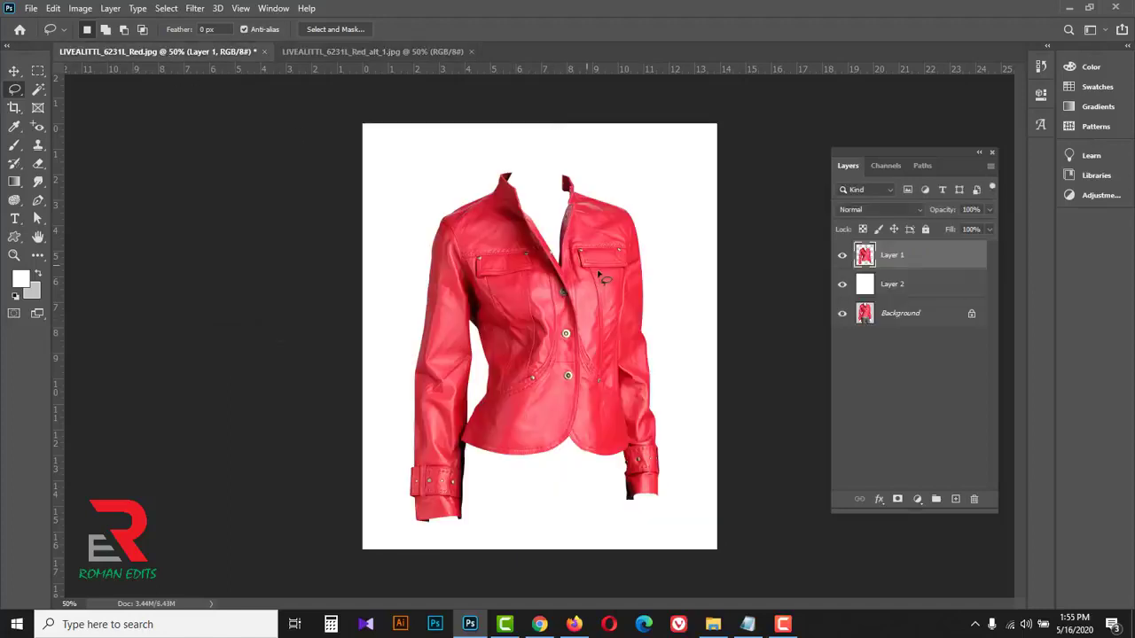
key(ctrl+v)
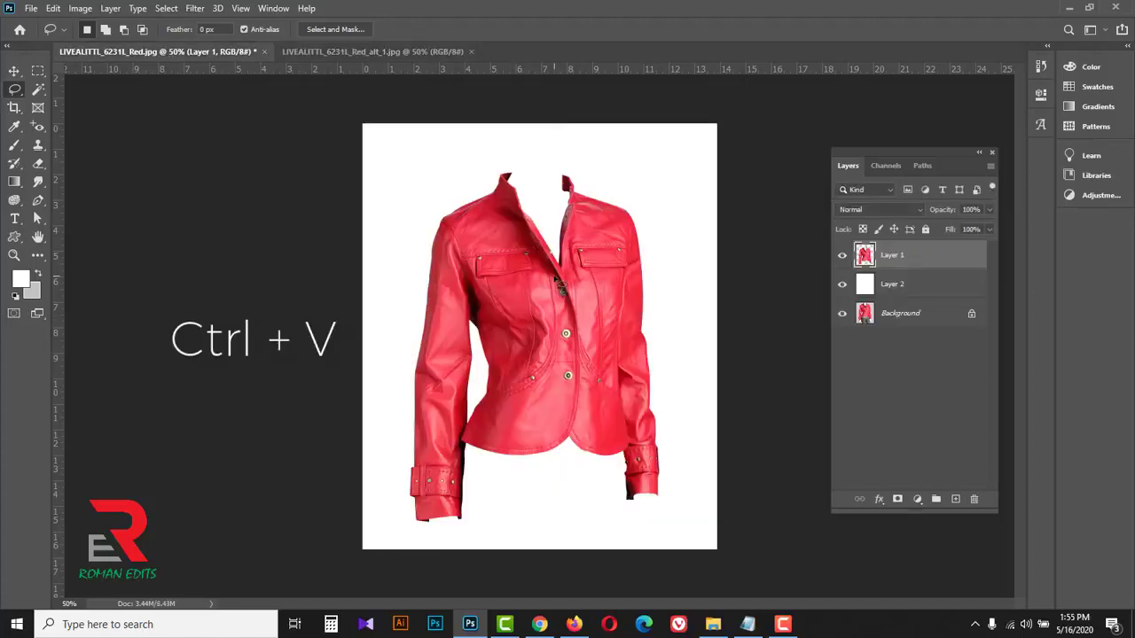
Position the pasted back piece over the jacket's neck area and place its layer beneath the front jacket layer
click(14, 71)
drag(532, 348, 532, 257)
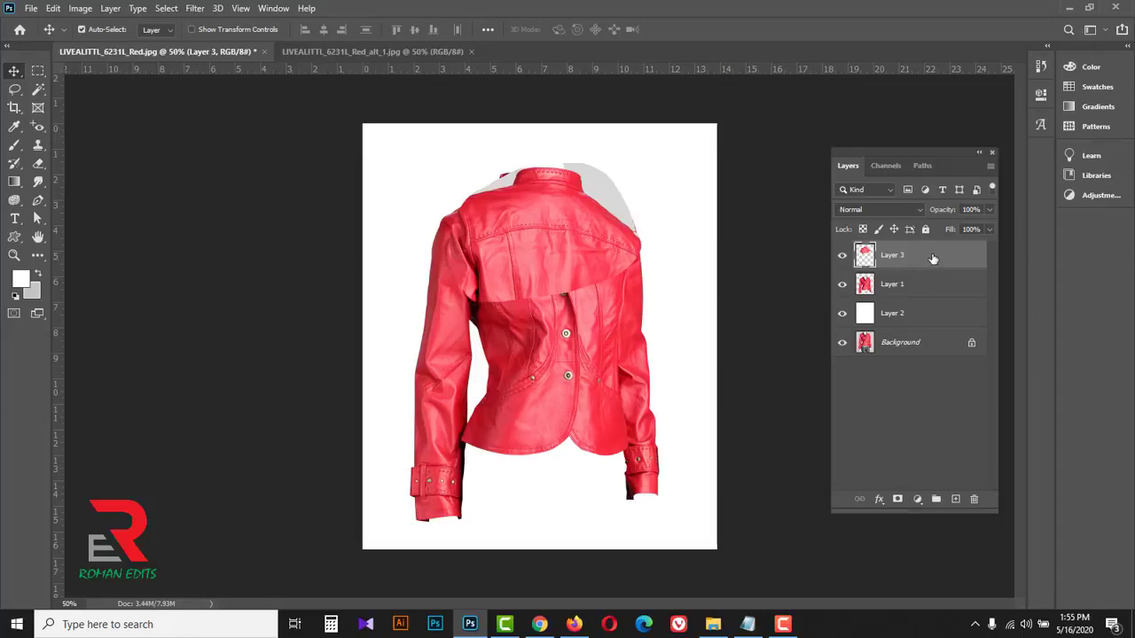
drag(933, 257, 933, 292)
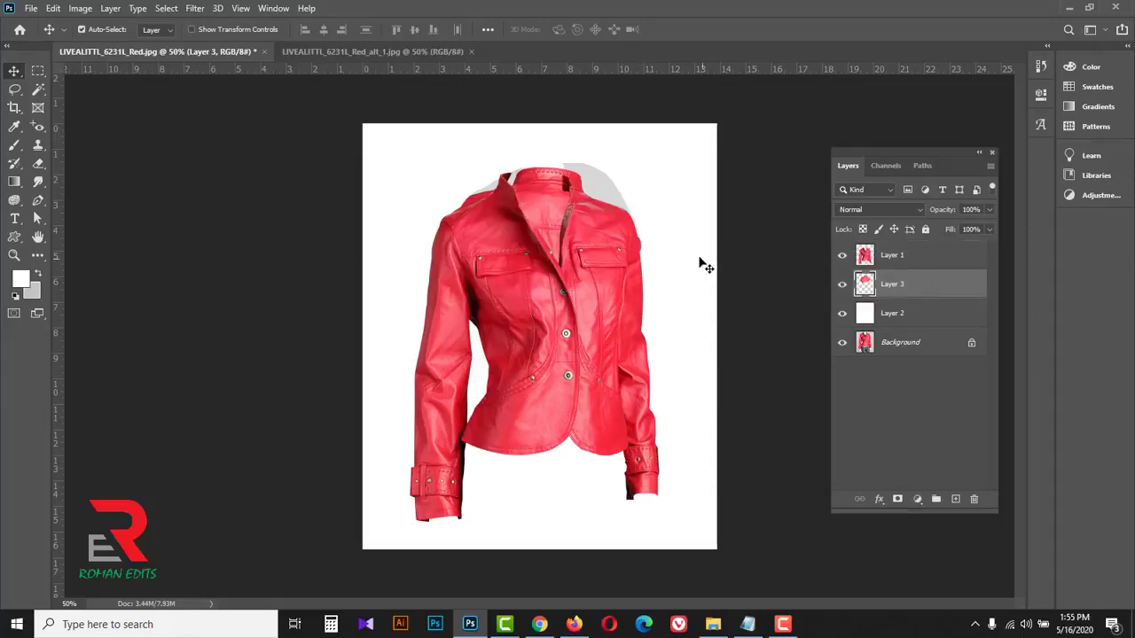
Flip the pasted back-collar piece on Layer 3 horizontally with Free Transform
key(ctrl+space)
click(552, 174)
click(553, 165)
click(552, 161)
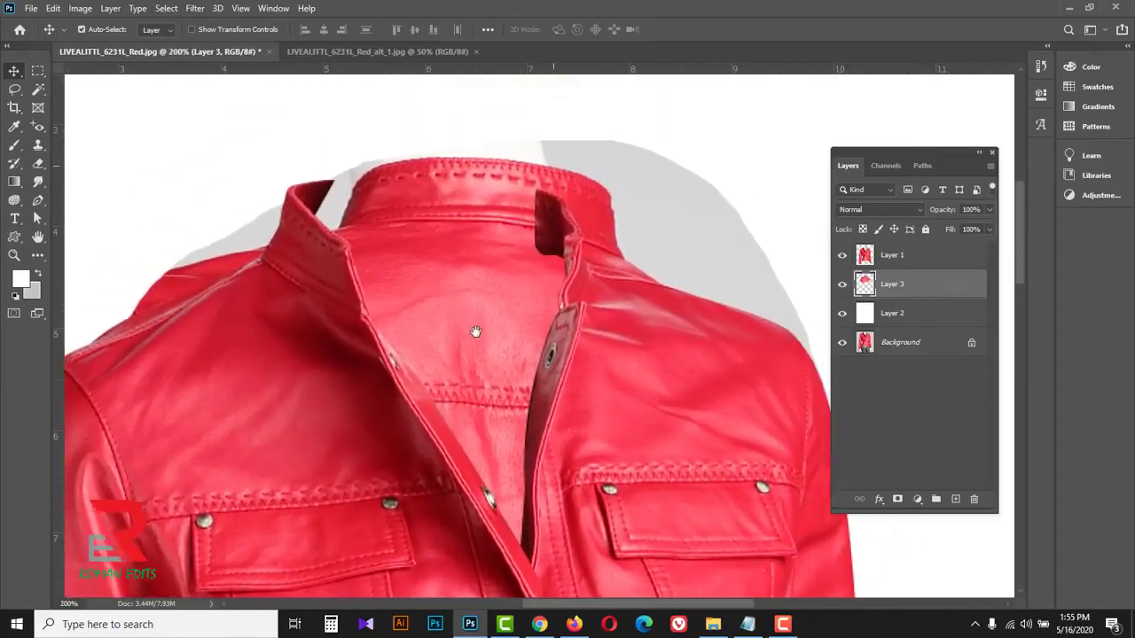
key(ctrl+t)
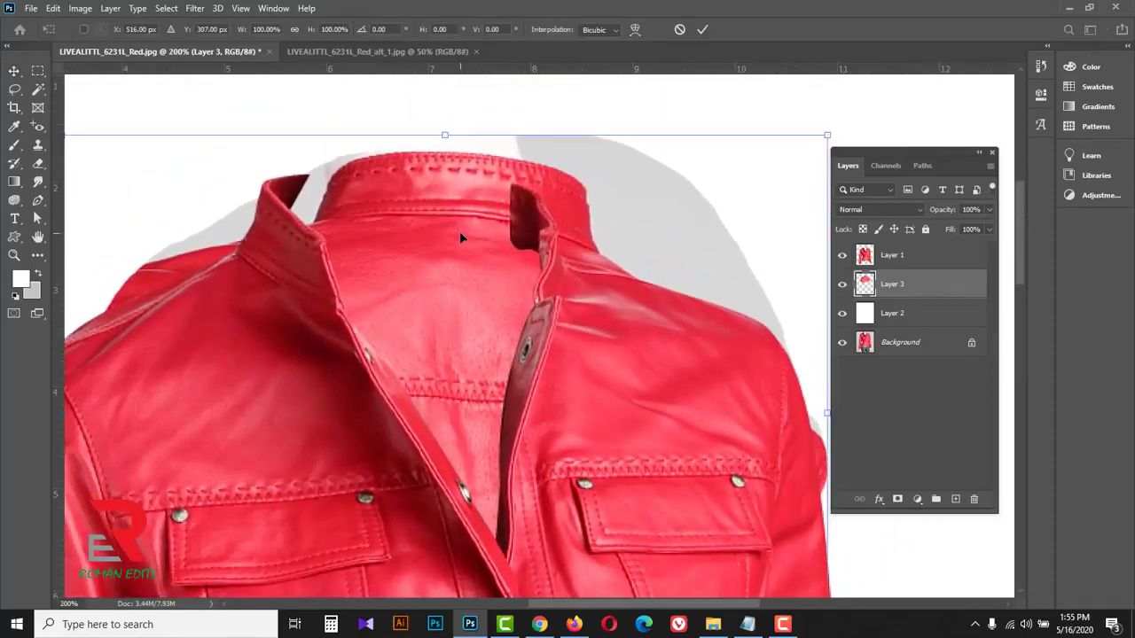
right_click(429, 267)
click(473, 511)
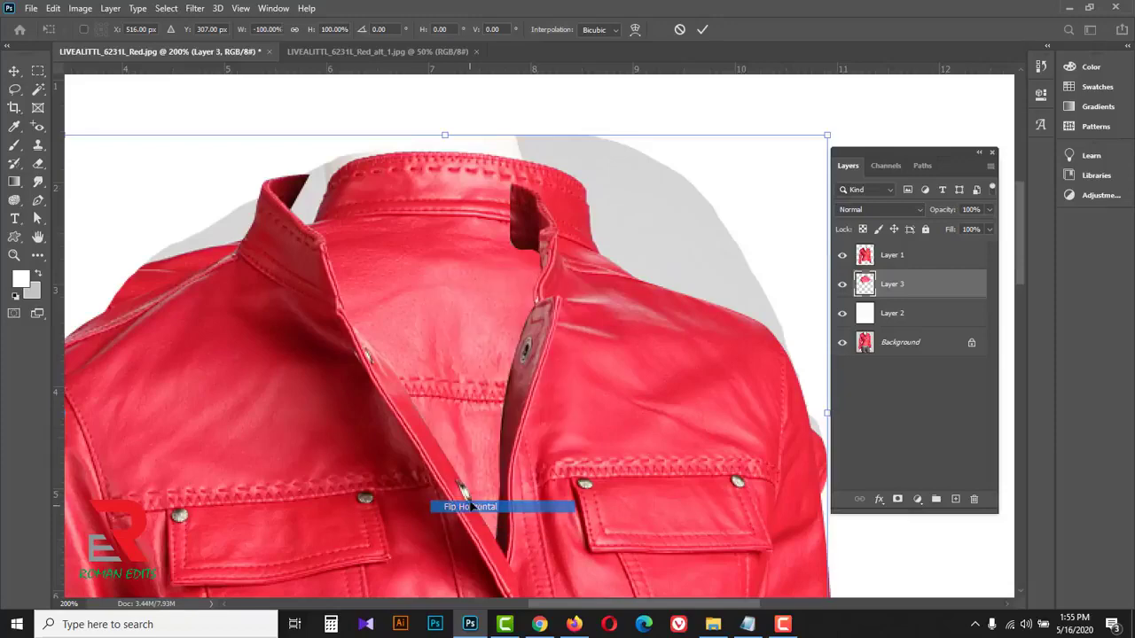
Shift the flipped back piece to line up with the front collar opening and enlarge it to about 104%
drag(490, 241, 449, 250)
key(ctrl+minus)
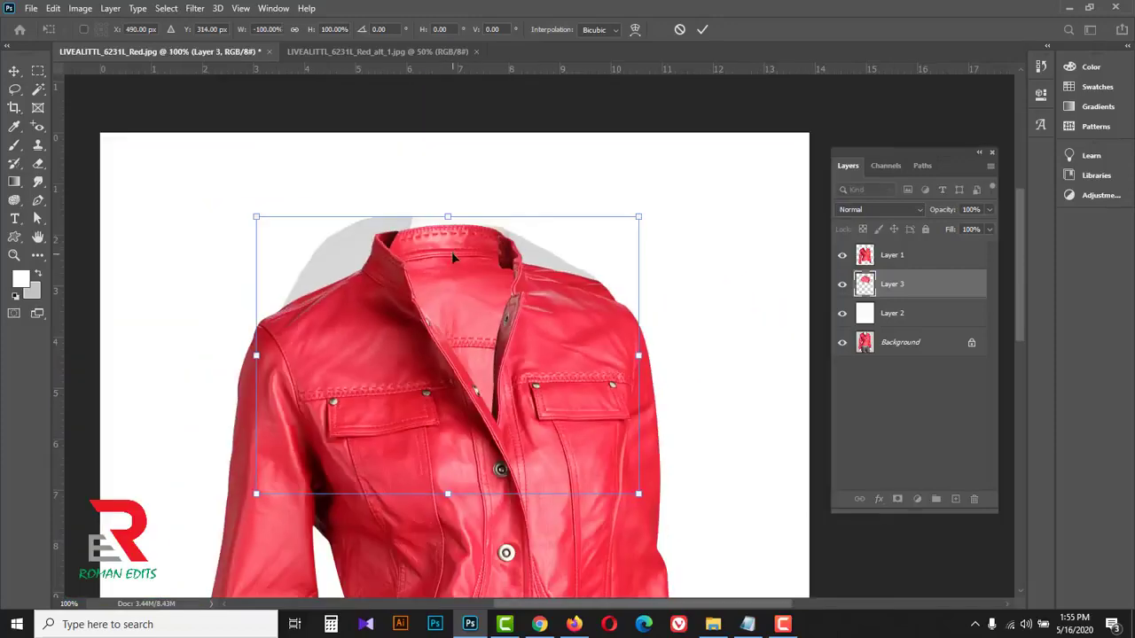
drag(487, 295, 478, 294)
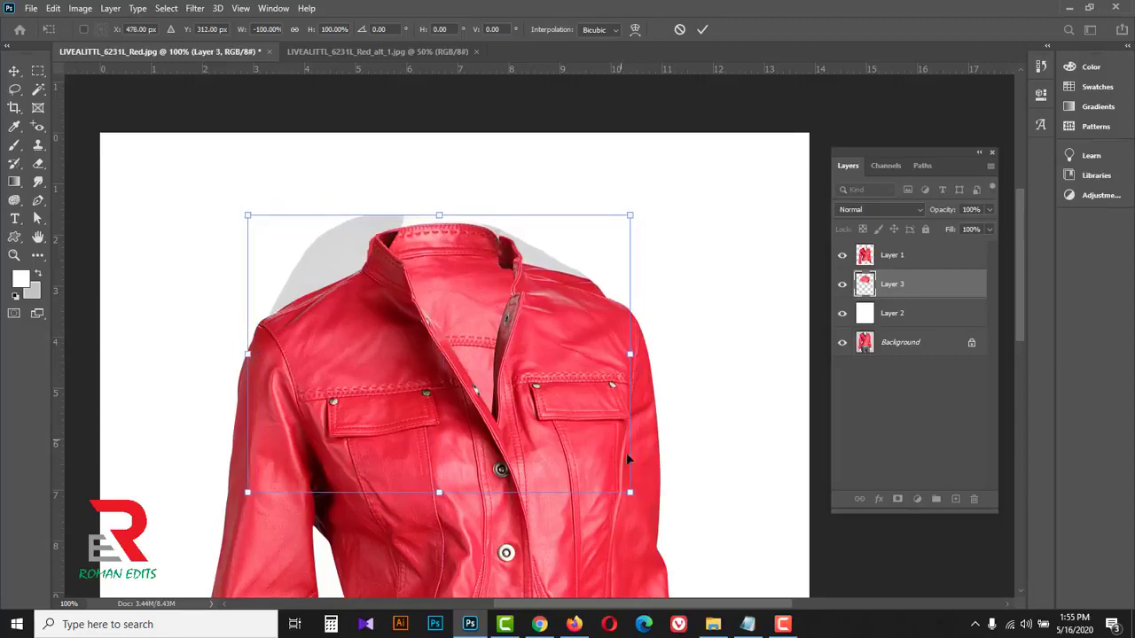
drag(631, 496, 648, 506)
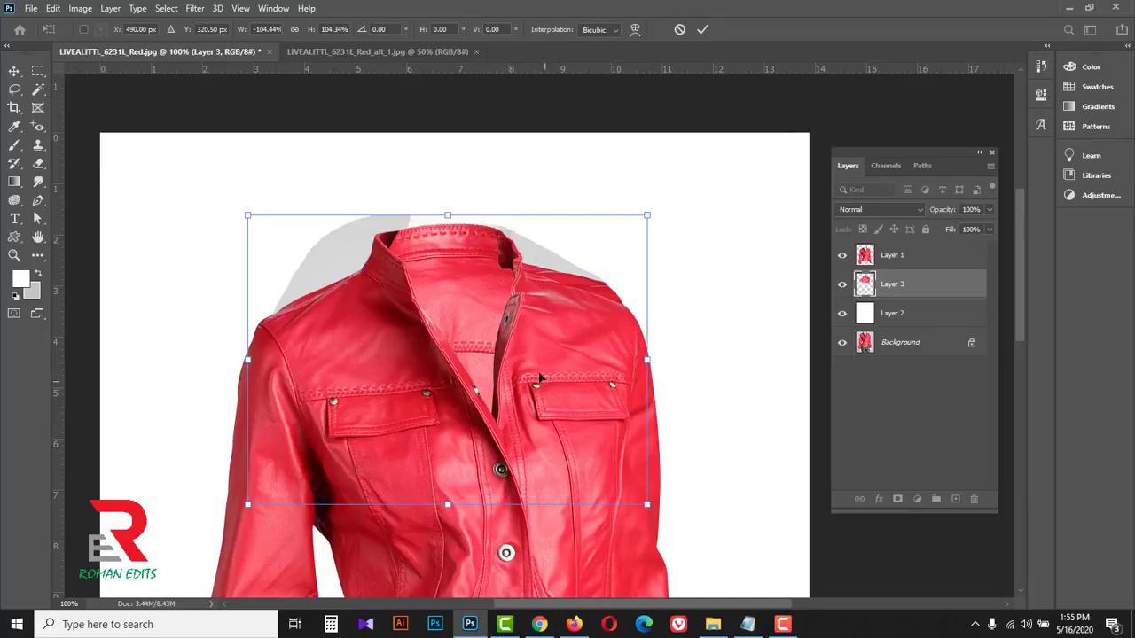
Warp the back piece, pulling its upper-right corner outward and down and adjusting its upper edge to follow the collar, and apply the transform
right_click(545, 276)
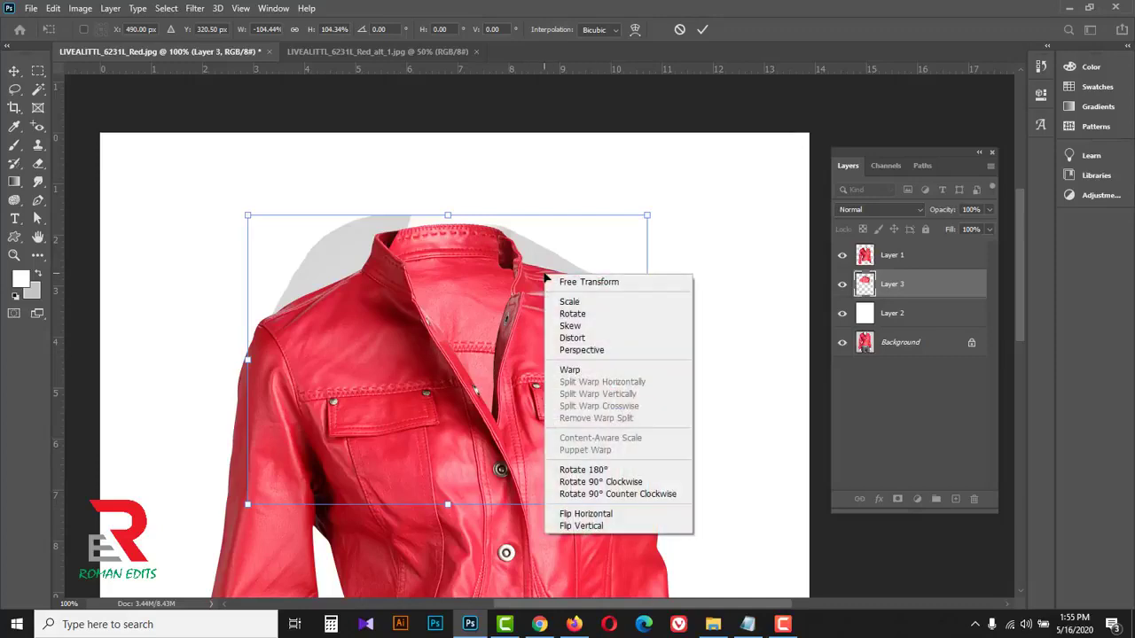
click(573, 375)
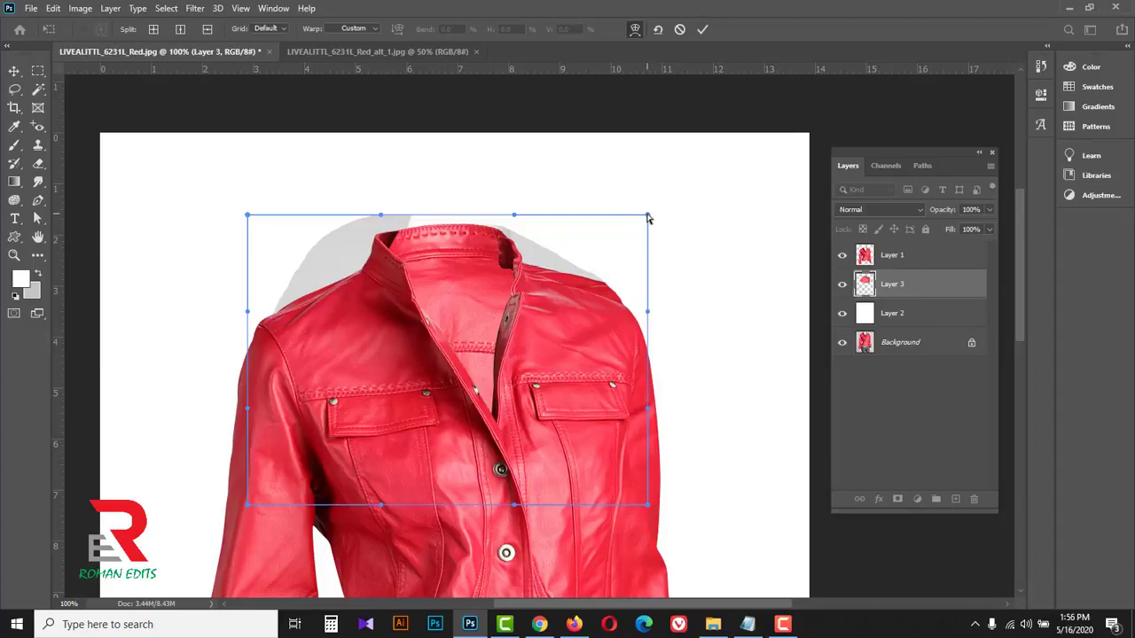
drag(648, 217, 679, 245)
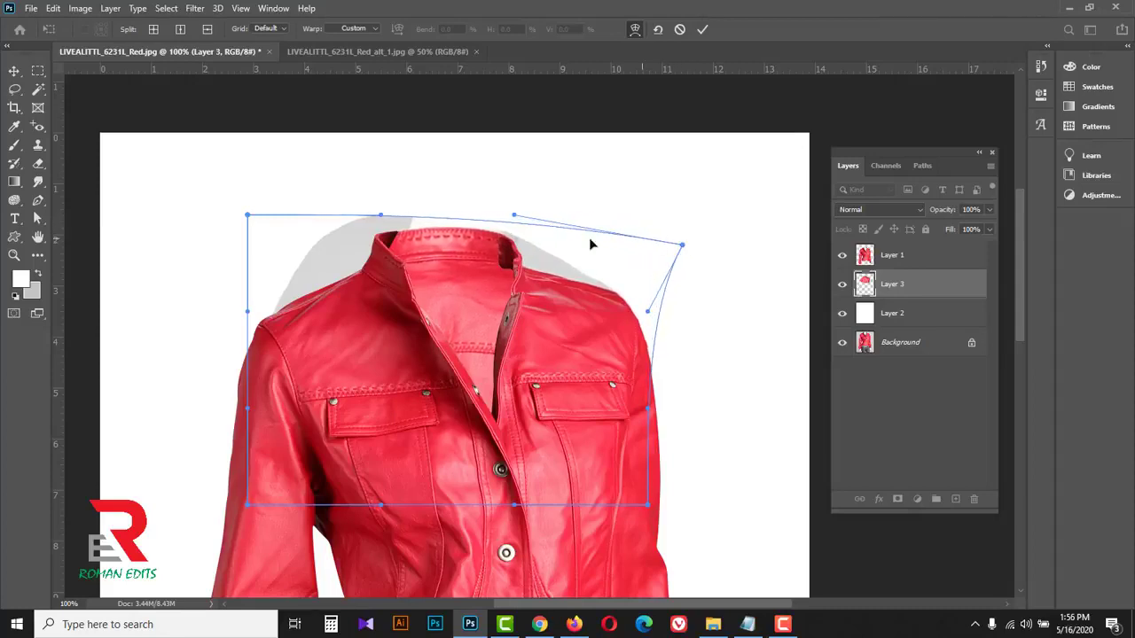
ctrl+click(402, 225)
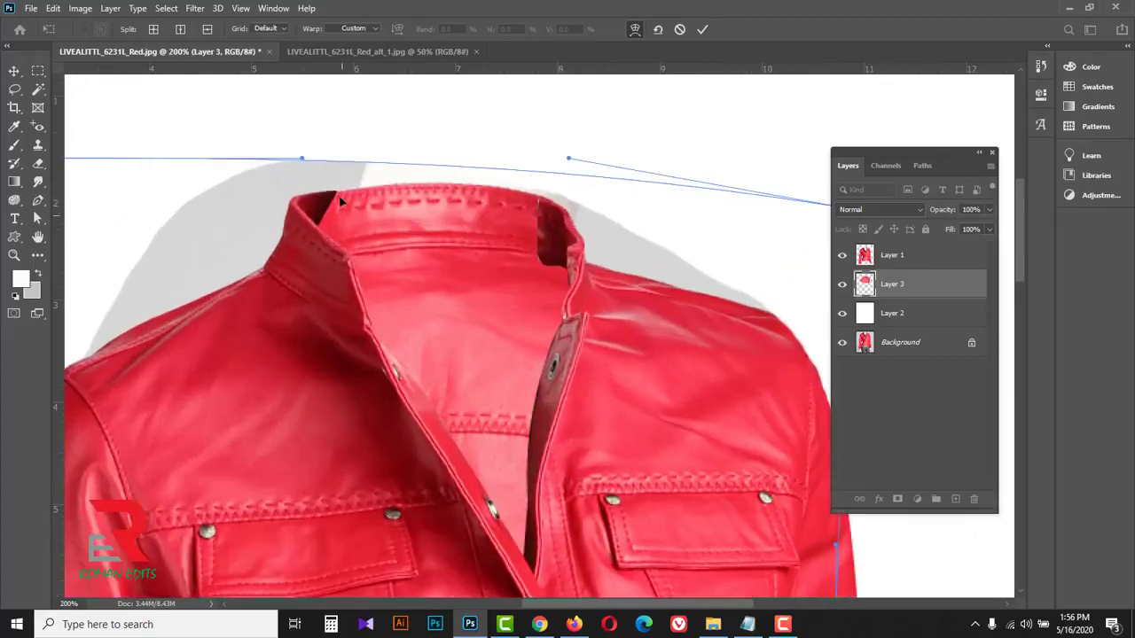
drag(301, 161, 291, 158)
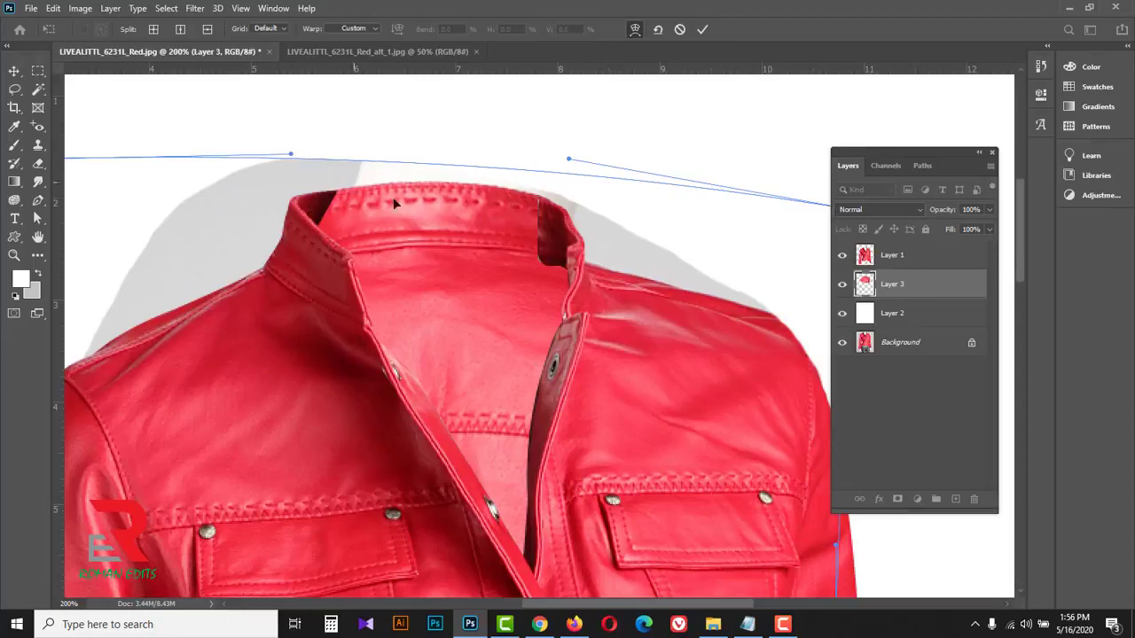
alt+click(462, 249)
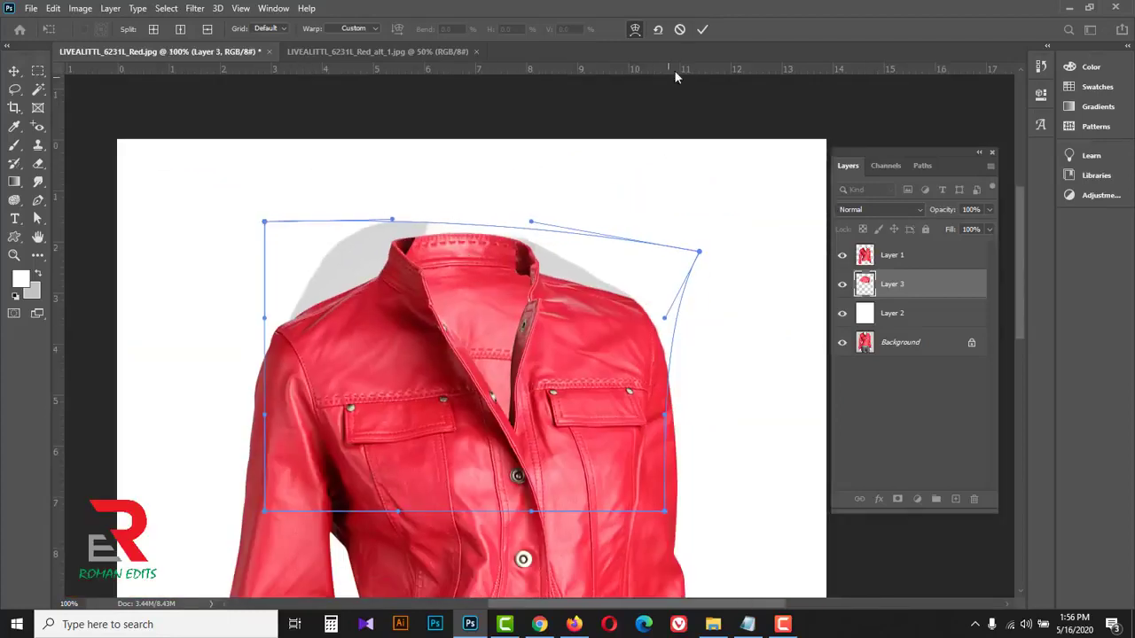
click(702, 30)
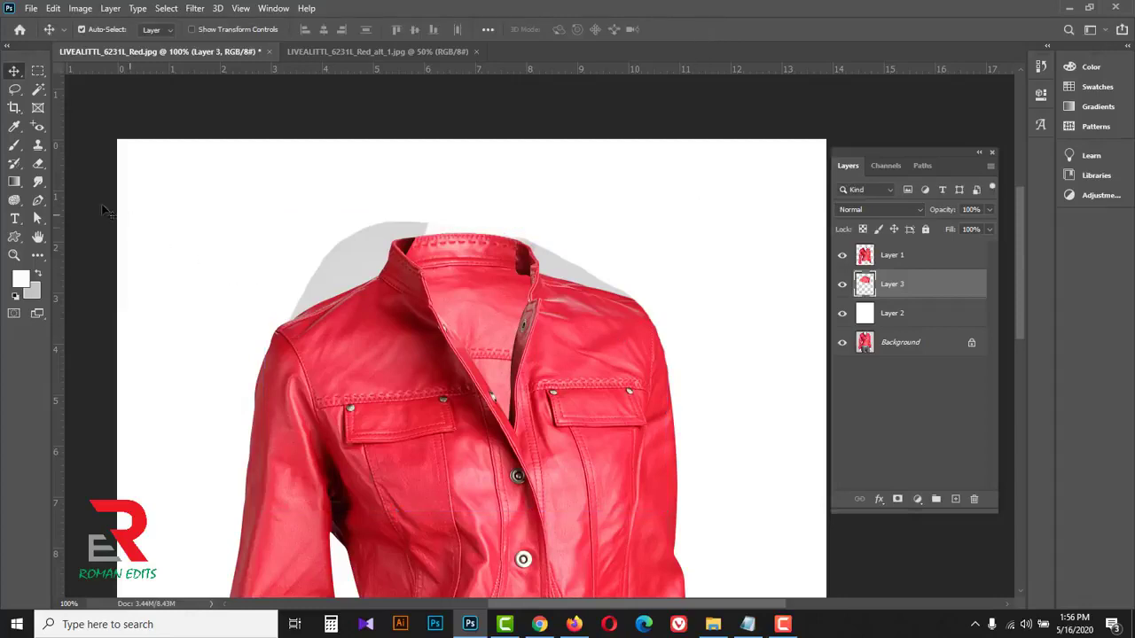
Erase the grey background beside the jacket's left shoulder on Layer 3 with a 48 px Soft Round eraser
click(39, 164)
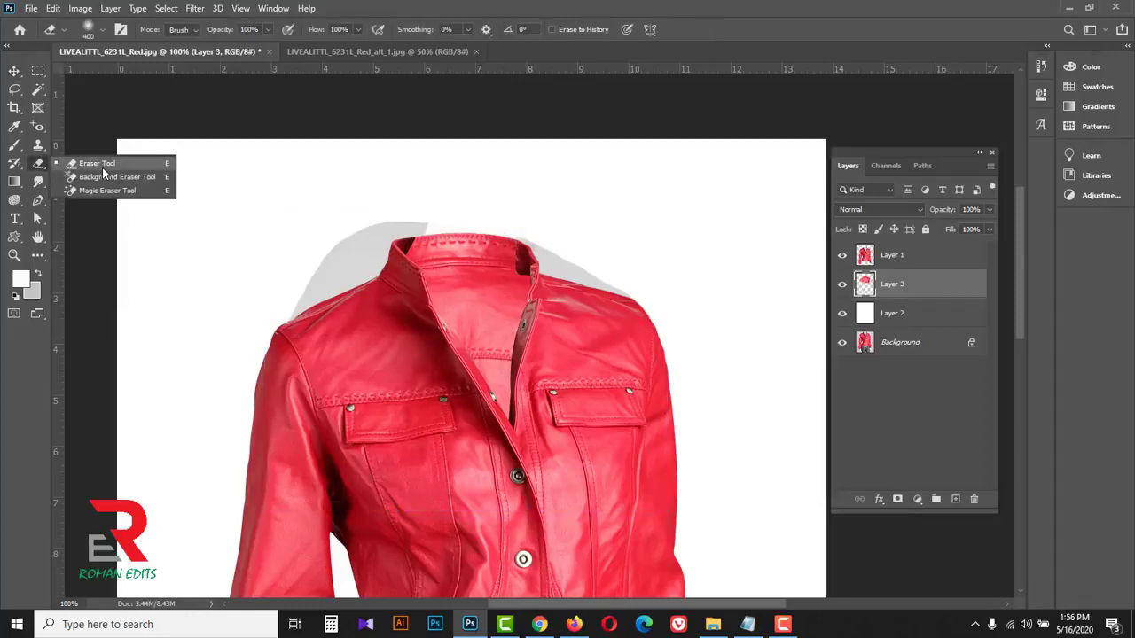
click(97, 164)
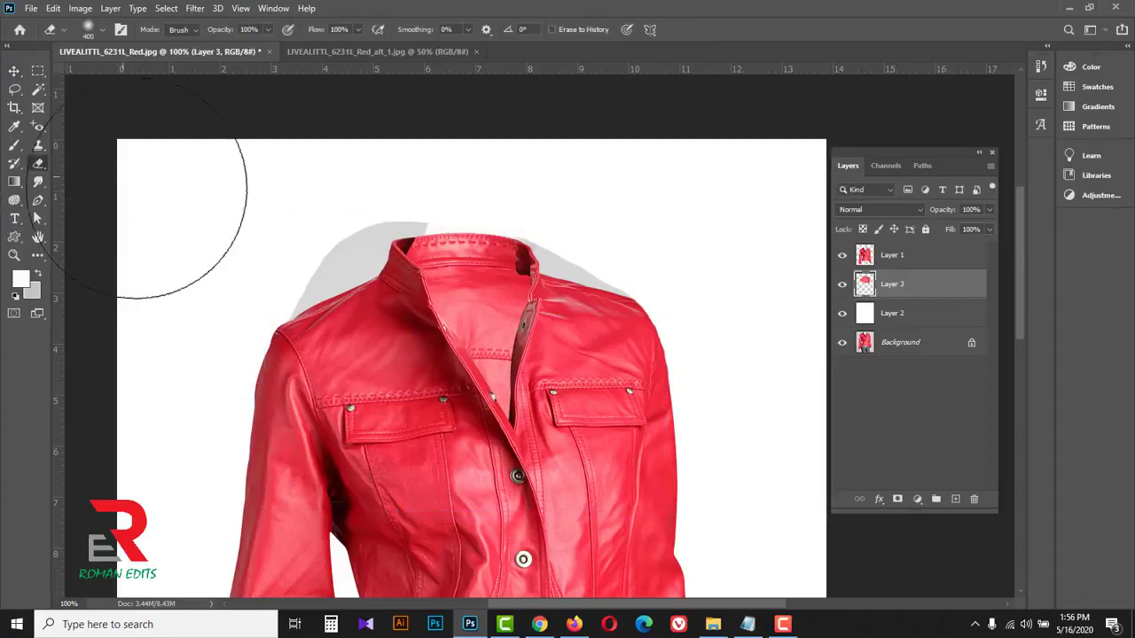
right_click(257, 221)
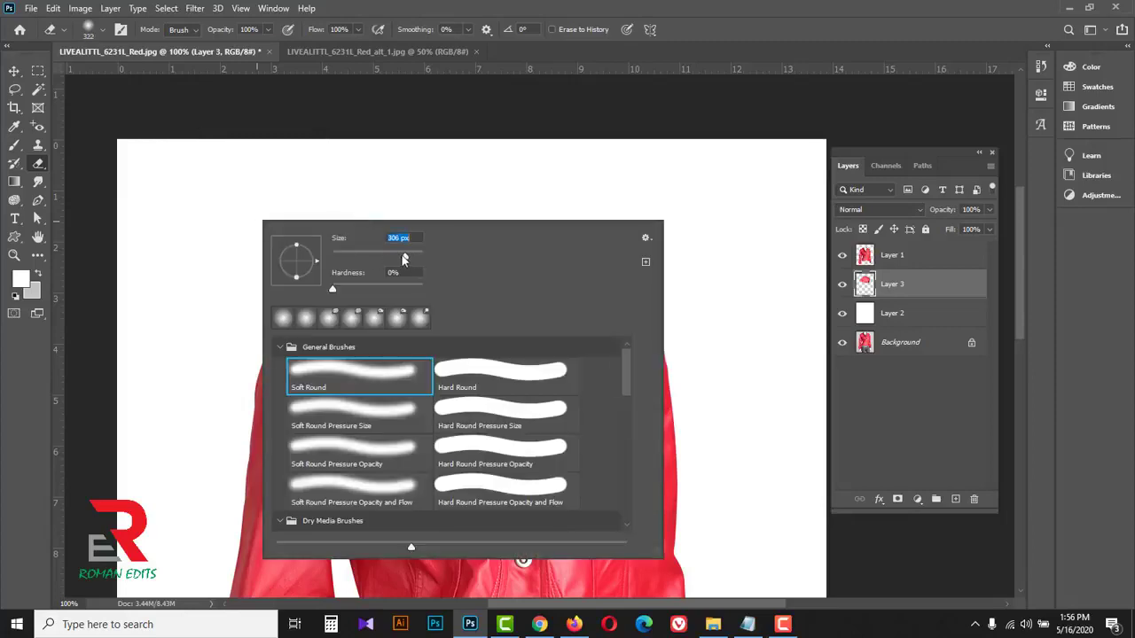
drag(404, 258, 356, 258)
click(751, 21)
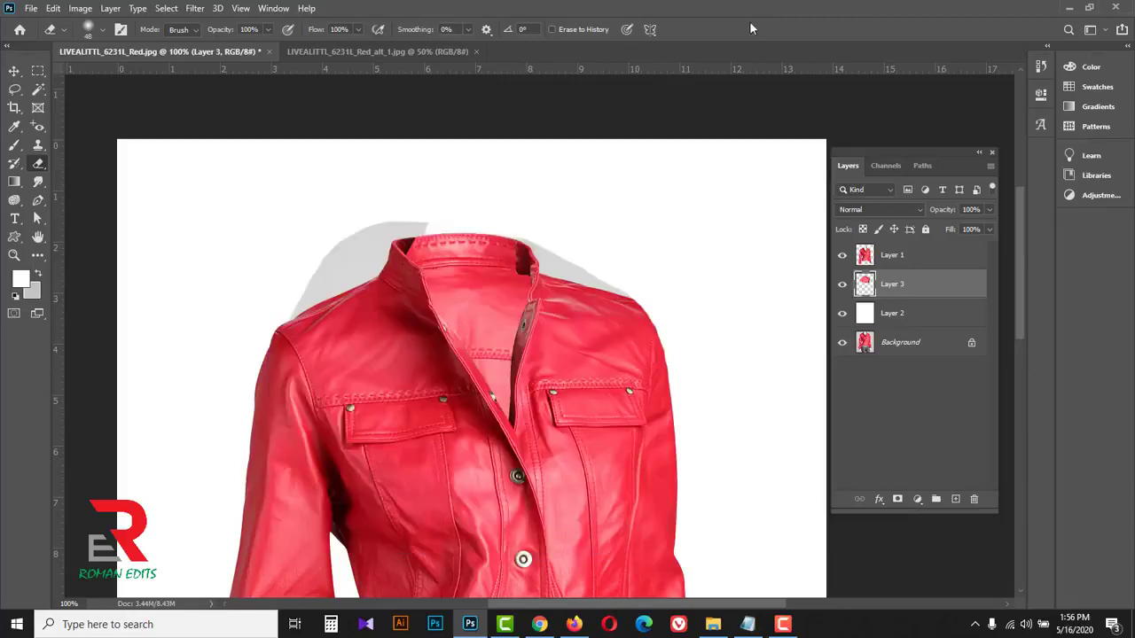
scroll(369, 289, up, 1)
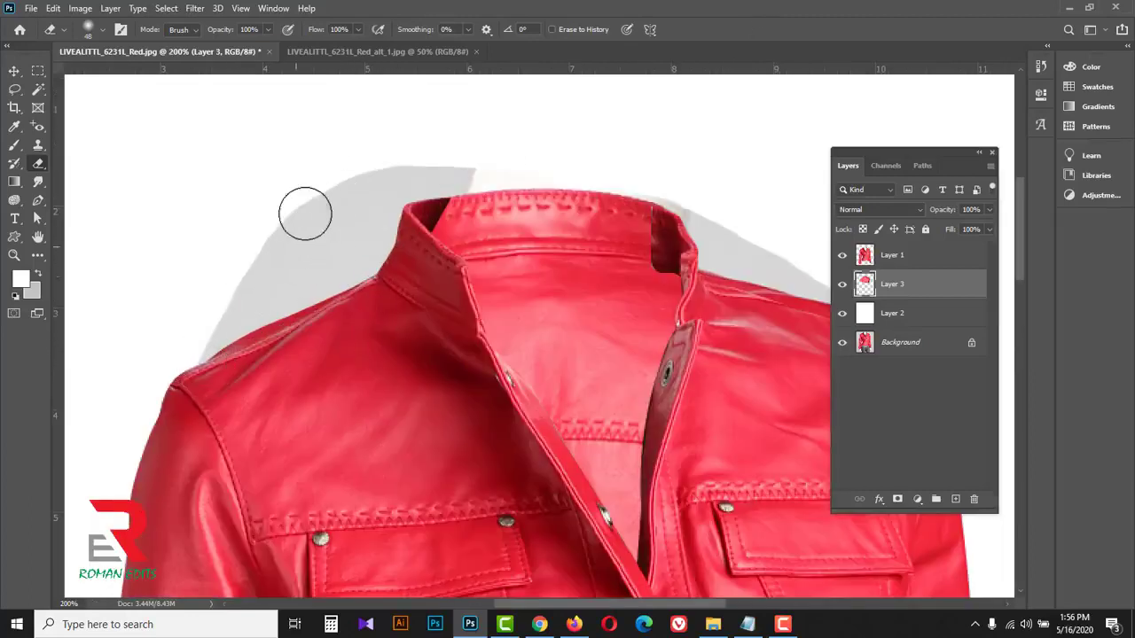
mouse_move(183, 387)
mouse_down()
mouse_move(282, 241)
mouse_move(255, 306)
mouse_move(304, 232)
mouse_up()
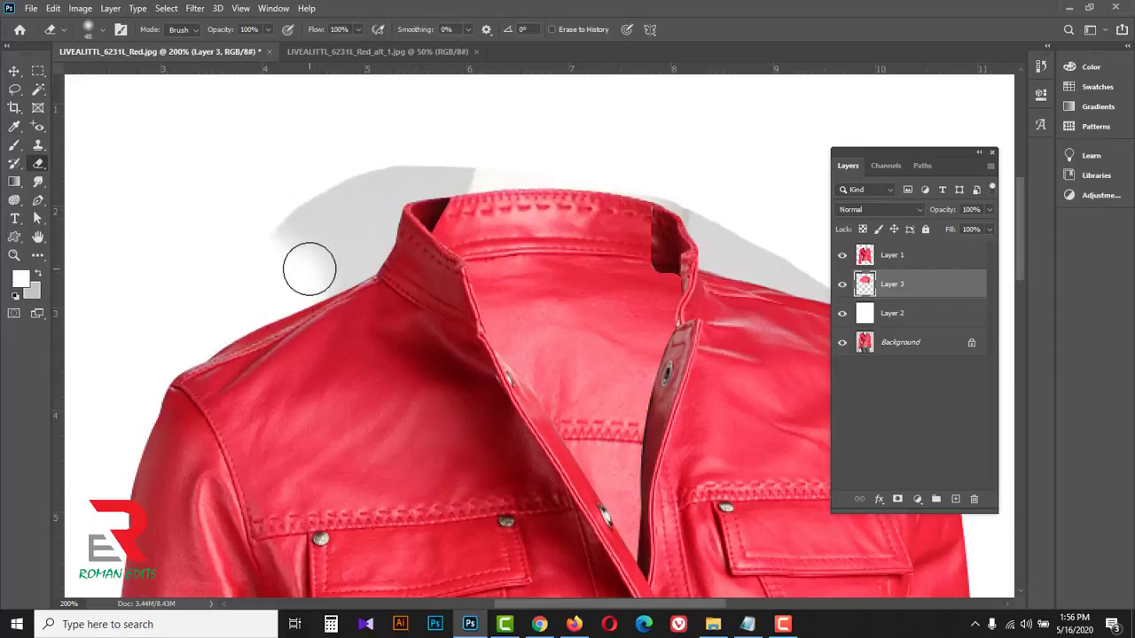
Switch the eraser to the Hard Round brush and erase more of the grey area between the left shoulder and the collar
click(93, 29)
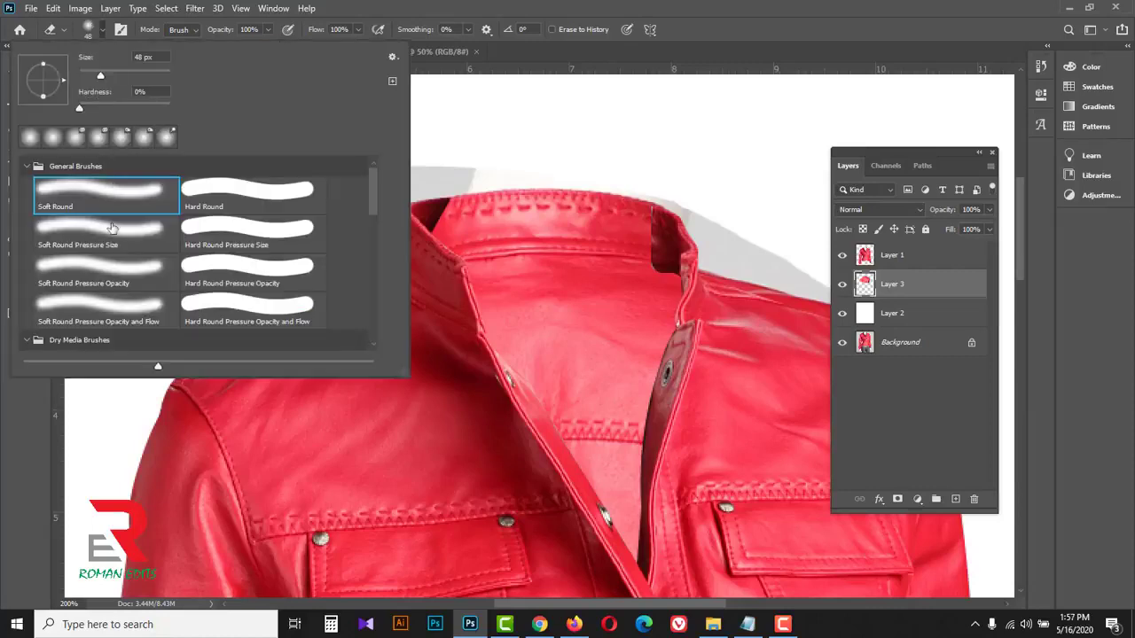
click(240, 190)
click(690, 32)
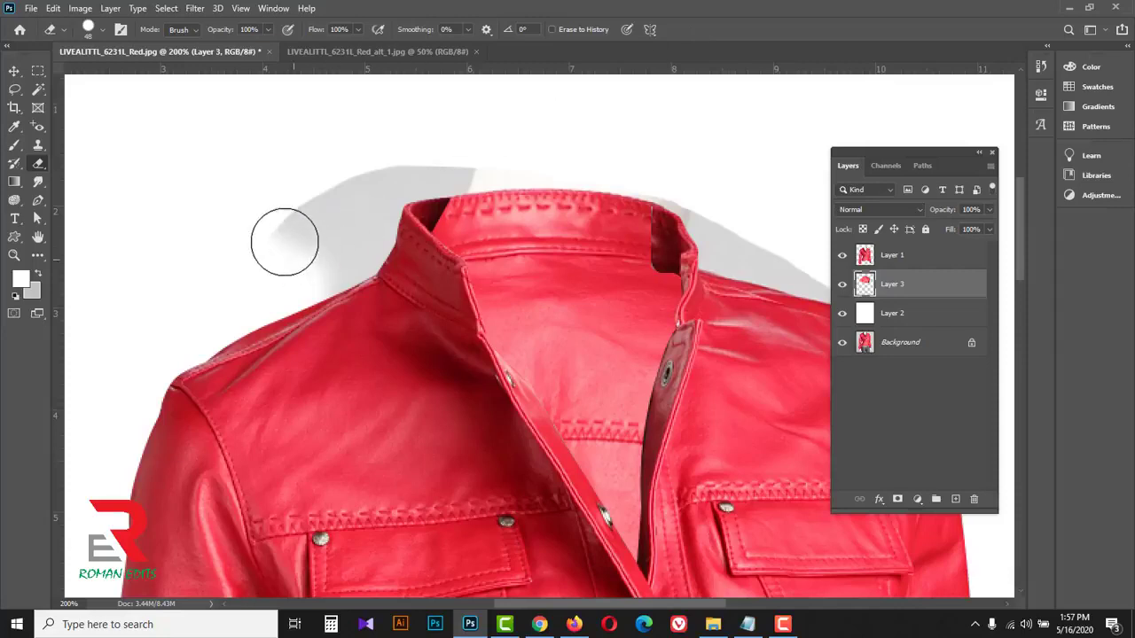
mouse_move(339, 227)
mouse_down()
mouse_move(373, 244)
mouse_move(368, 204)
mouse_move(370, 216)
mouse_move(410, 210)
mouse_up()
Reduce the eraser to 28 px and remove the grey remnant above the left end of the collar
ctrl+click(423, 194)
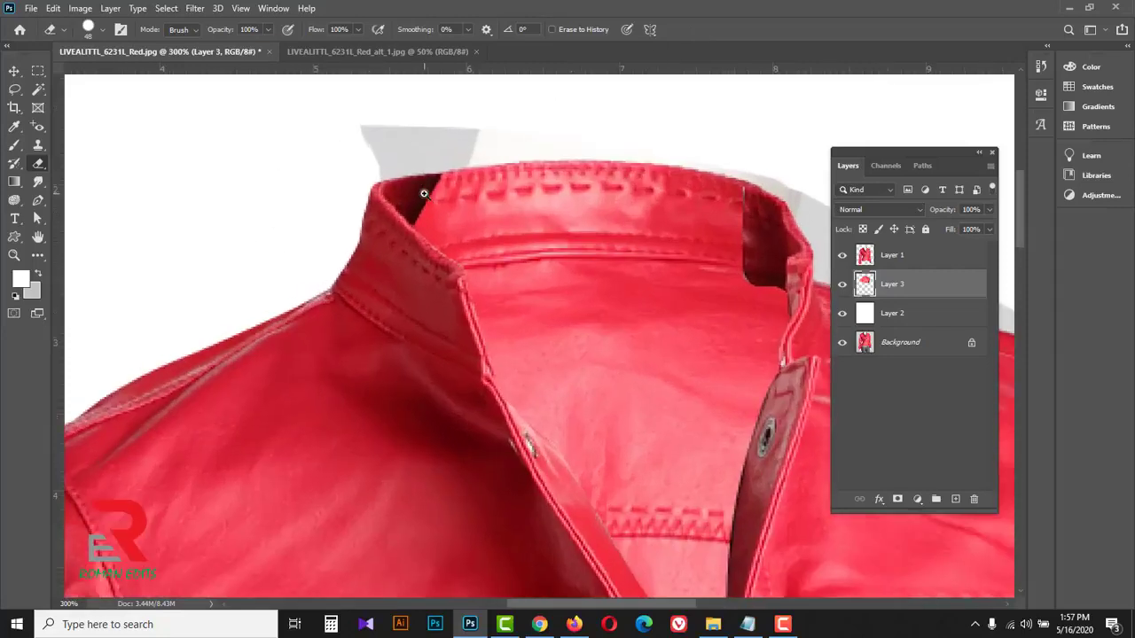
right_click(410, 165)
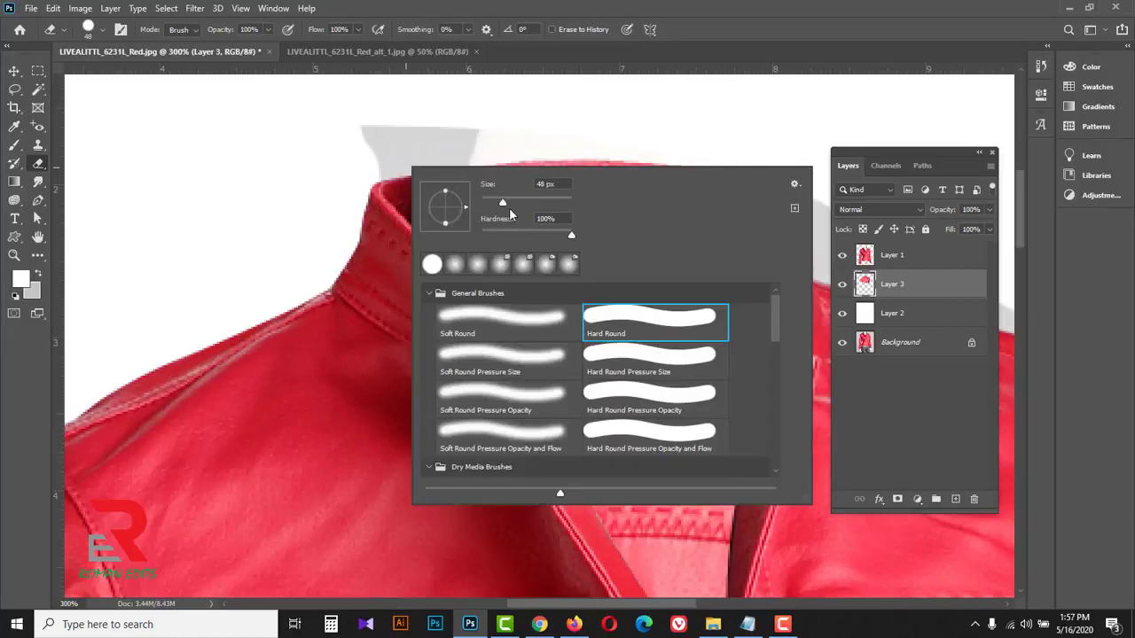
click(724, 29)
mouse_move(332, 144)
mouse_down()
mouse_move(499, 124)
mouse_move(349, 168)
mouse_move(453, 136)
mouse_up()
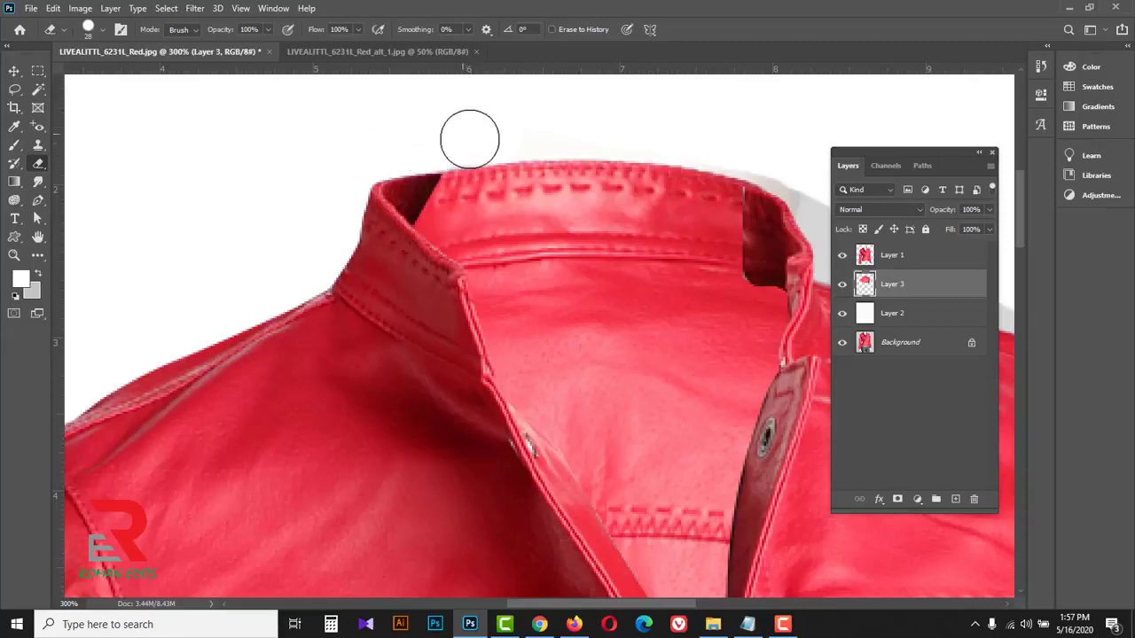
Erase the grey background along the right shoulder and collar edge, using a 14 px hard eraser for the collar's edge
mouse_move(735, 329)
mouse_down()
mouse_move(425, 315)
mouse_move(502, 322)
mouse_move(375, 355)
mouse_up()
mouse_move(770, 343)
mouse_down()
mouse_move(715, 373)
mouse_move(497, 328)
mouse_move(476, 307)
mouse_move(634, 358)
mouse_move(583, 291)
mouse_move(473, 254)
mouse_move(560, 307)
mouse_move(480, 266)
mouse_move(444, 222)
mouse_move(470, 236)
mouse_move(477, 207)
mouse_up()
right_click(477, 207)
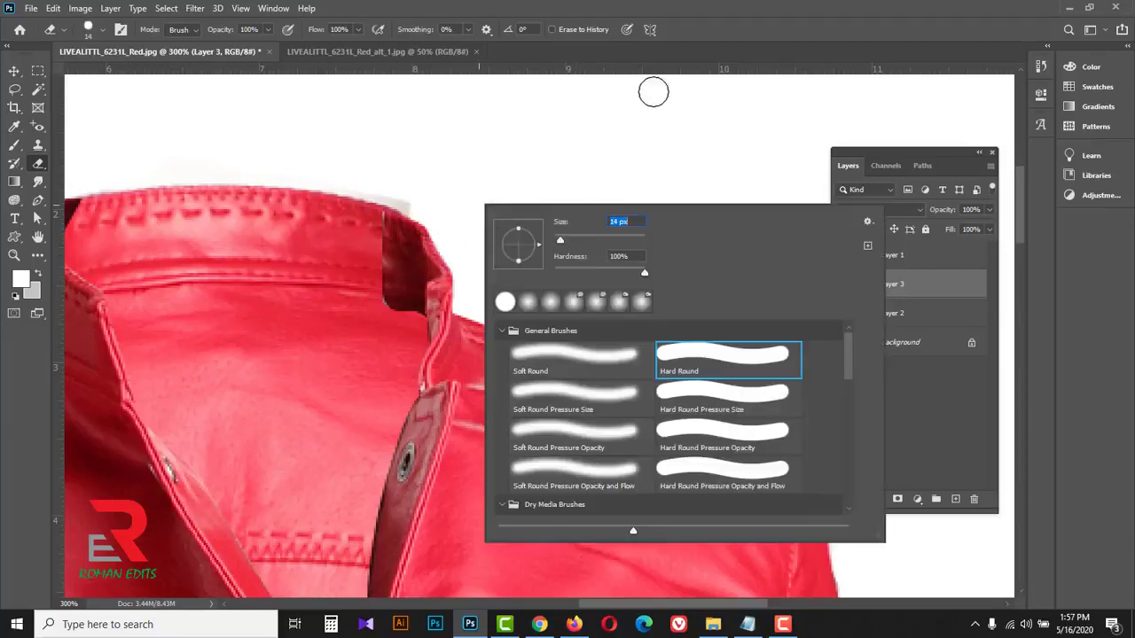
click(717, 29)
drag(430, 208, 363, 181)
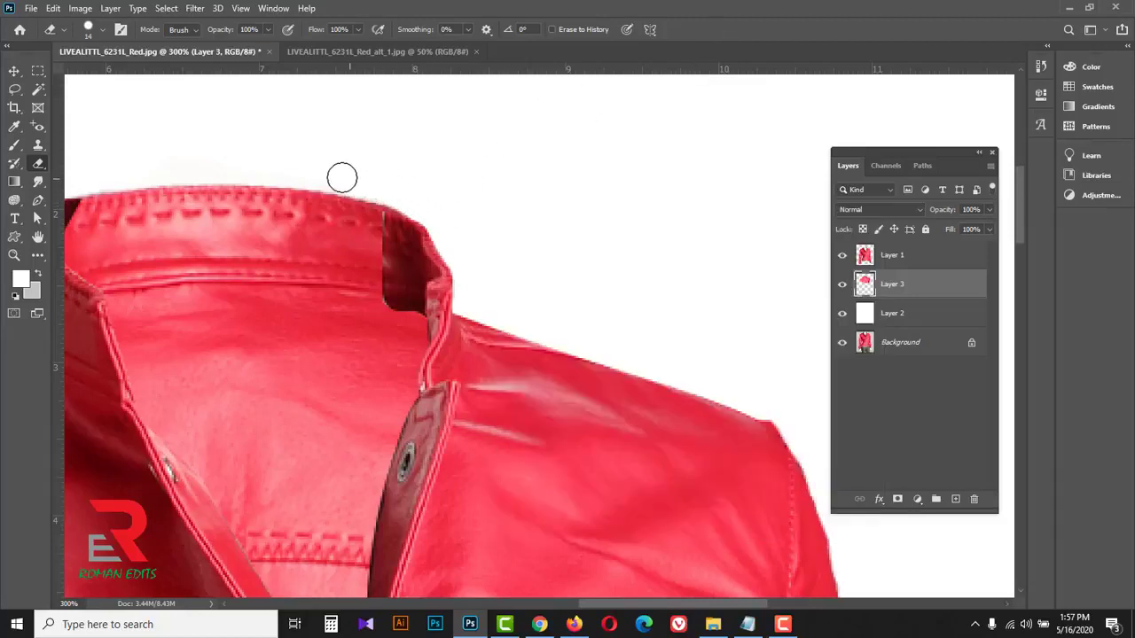
On Layer 1, erase the lower corner of the dark inner-collar patch at the right with a 31 px hard eraser
ctrl+alt+click(484, 199)
drag(344, 402, 477, 309)
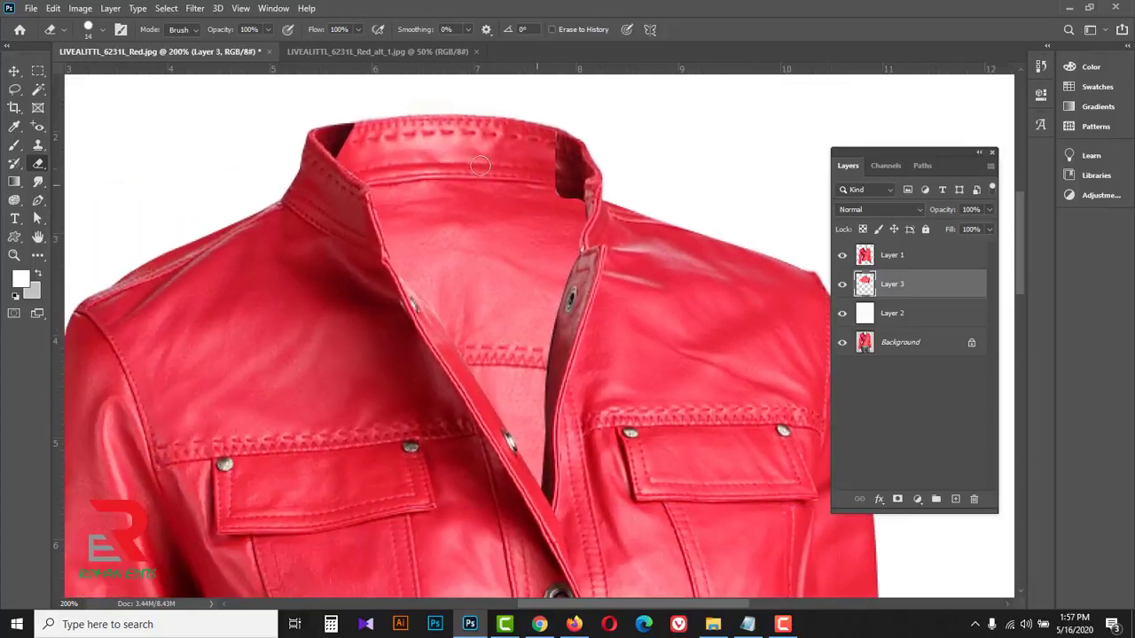
click(925, 257)
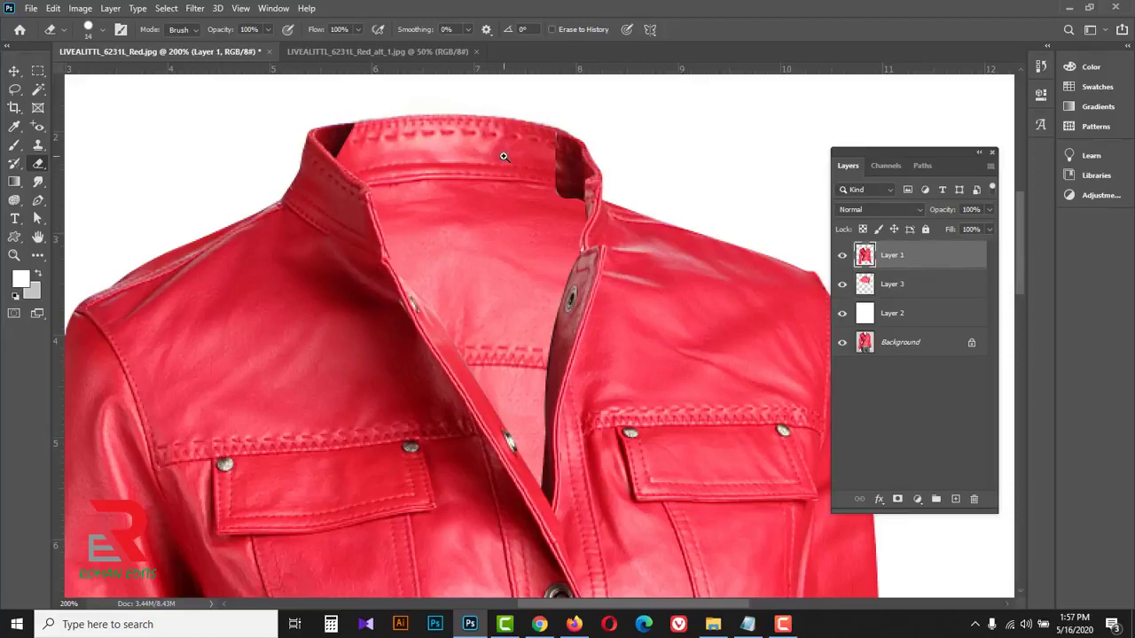
ctrl+click(503, 156)
ctrl+click(509, 149)
drag(534, 168, 542, 298)
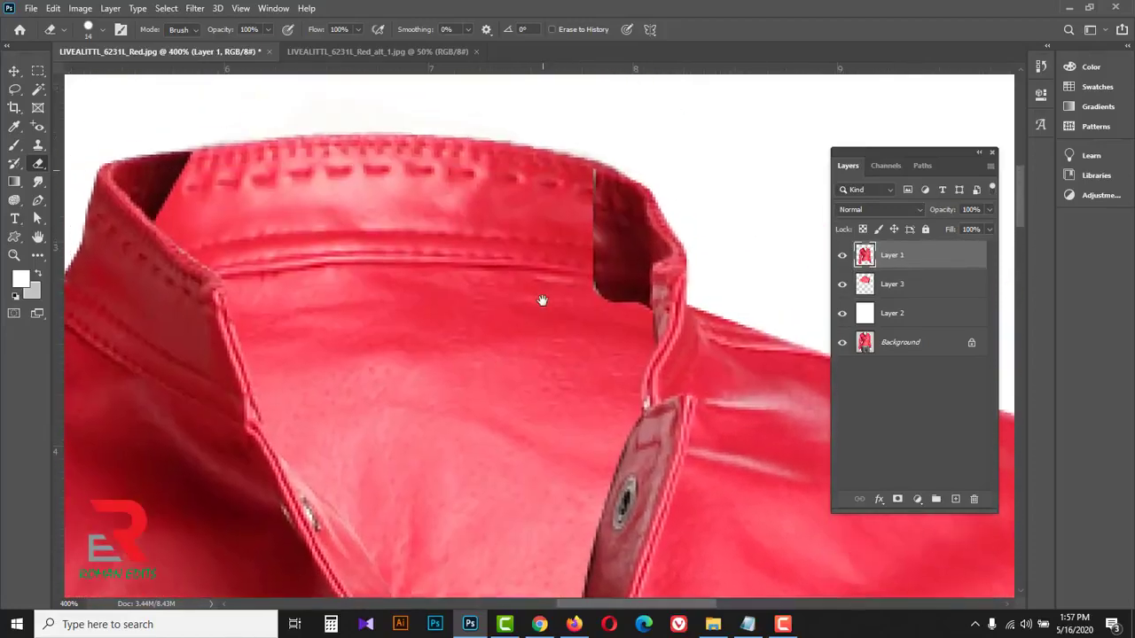
right_click(493, 244)
drag(576, 278, 583, 279)
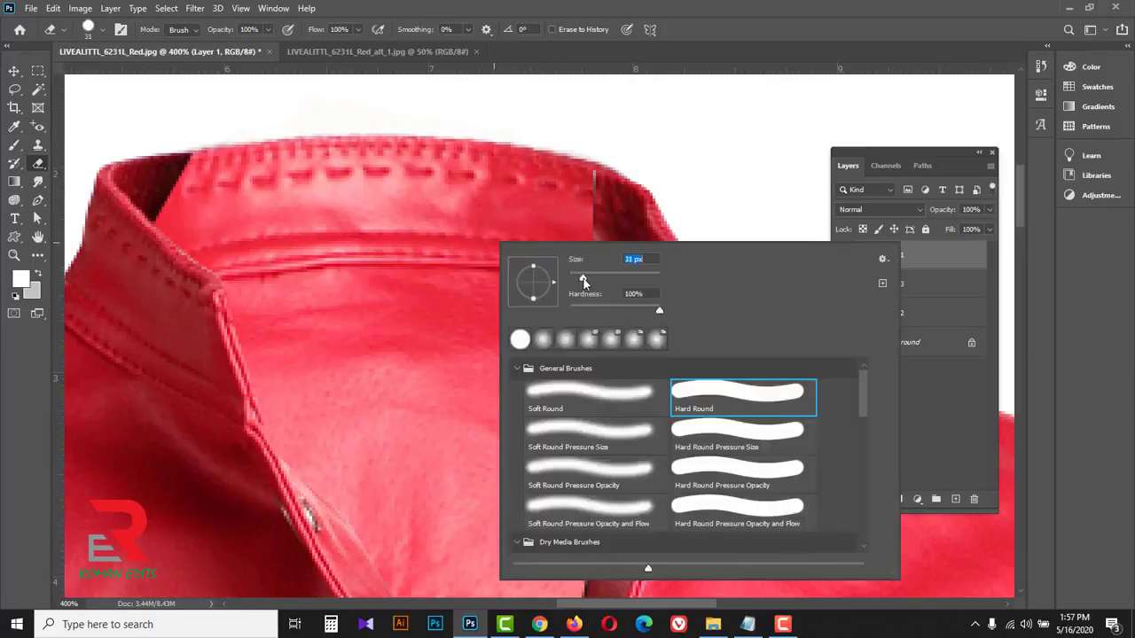
click(740, 25)
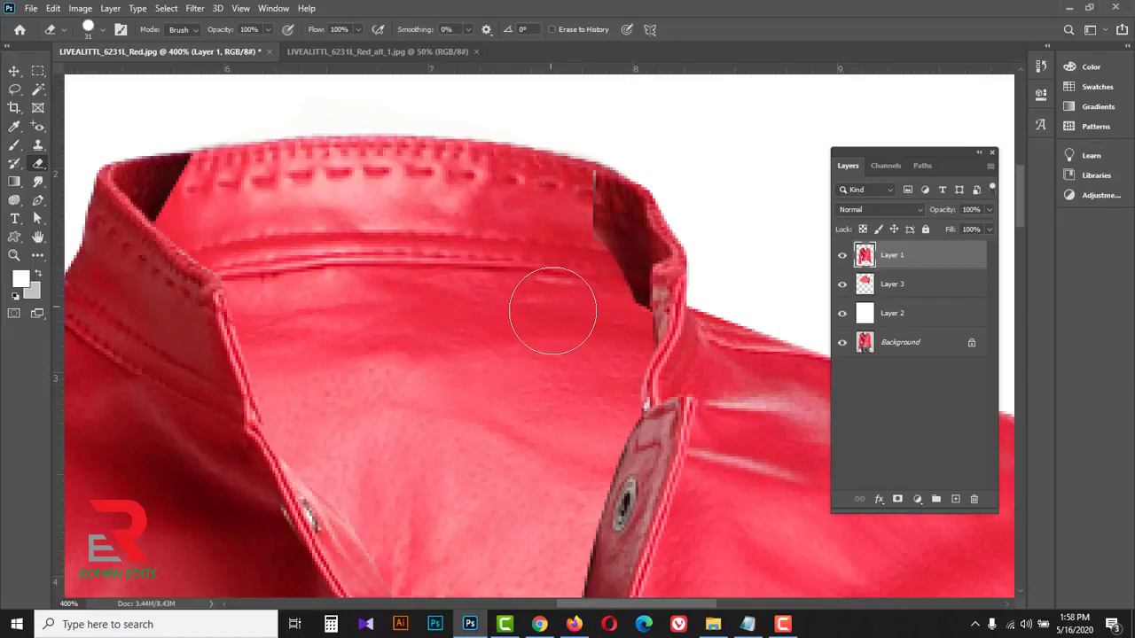
Switch the eraser to Soft Round and soften the dark inner-collar edges on both sides so they blend into the back collar
click(89, 29)
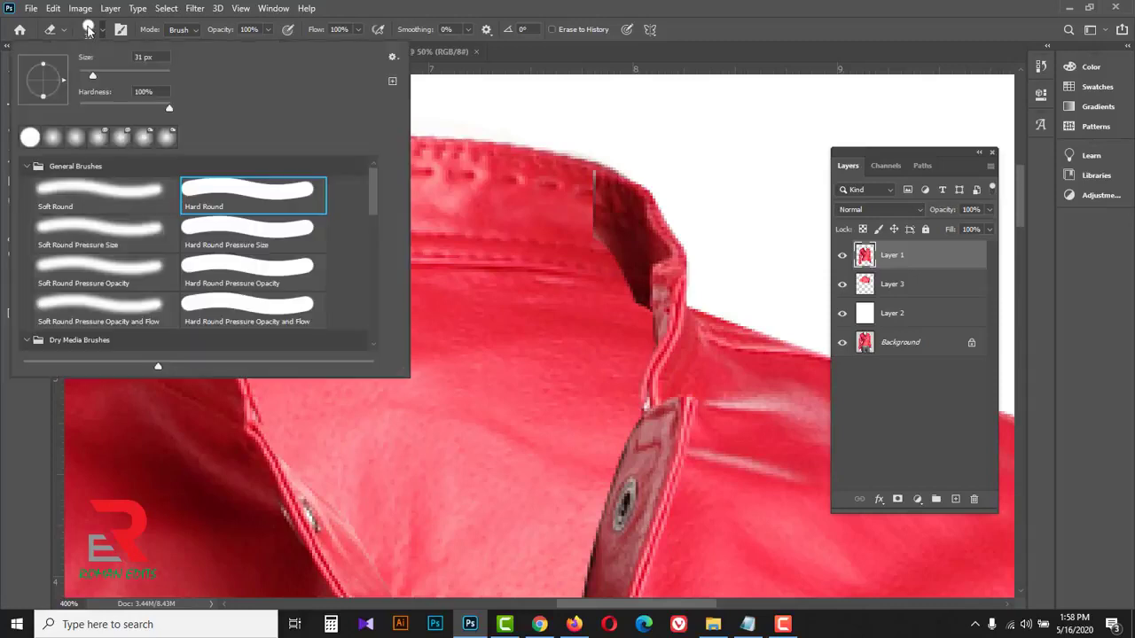
click(84, 193)
click(664, 33)
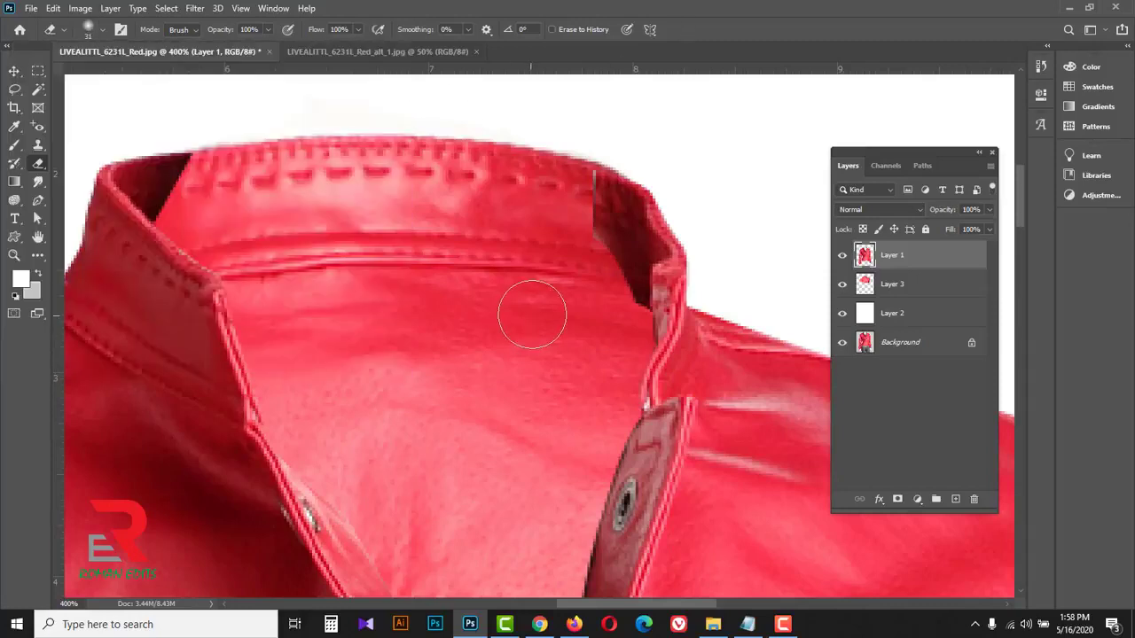
mouse_move(612, 277)
mouse_down()
mouse_move(549, 316)
mouse_move(590, 324)
mouse_move(557, 281)
mouse_move(614, 320)
mouse_move(552, 190)
mouse_move(593, 273)
mouse_up()
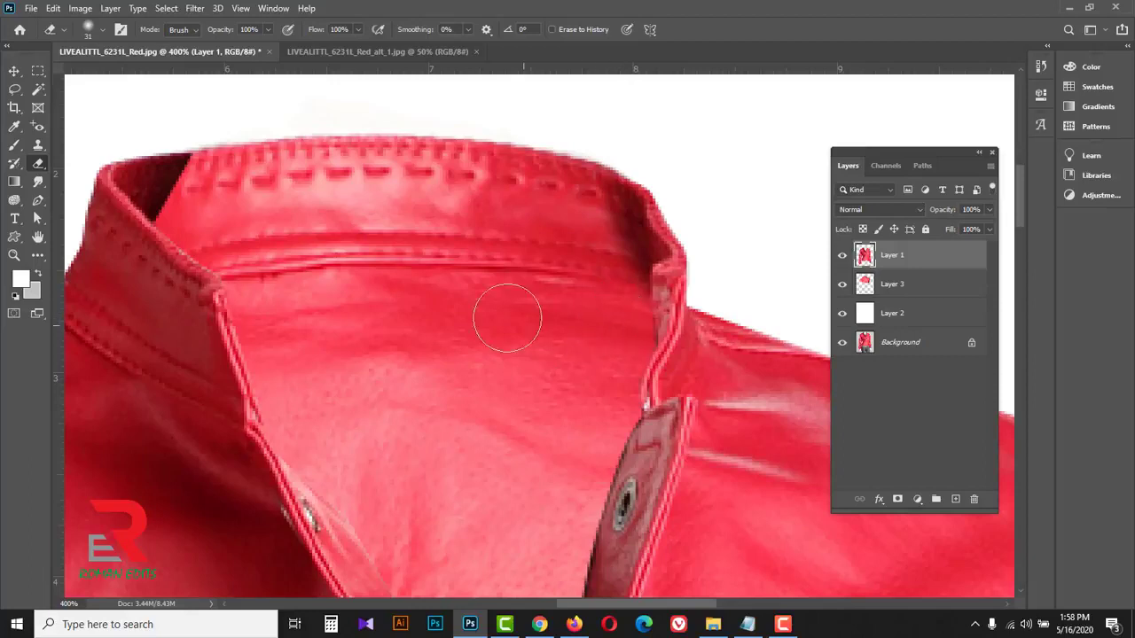
mouse_move(221, 198)
mouse_down()
mouse_move(194, 183)
mouse_move(218, 199)
mouse_up()
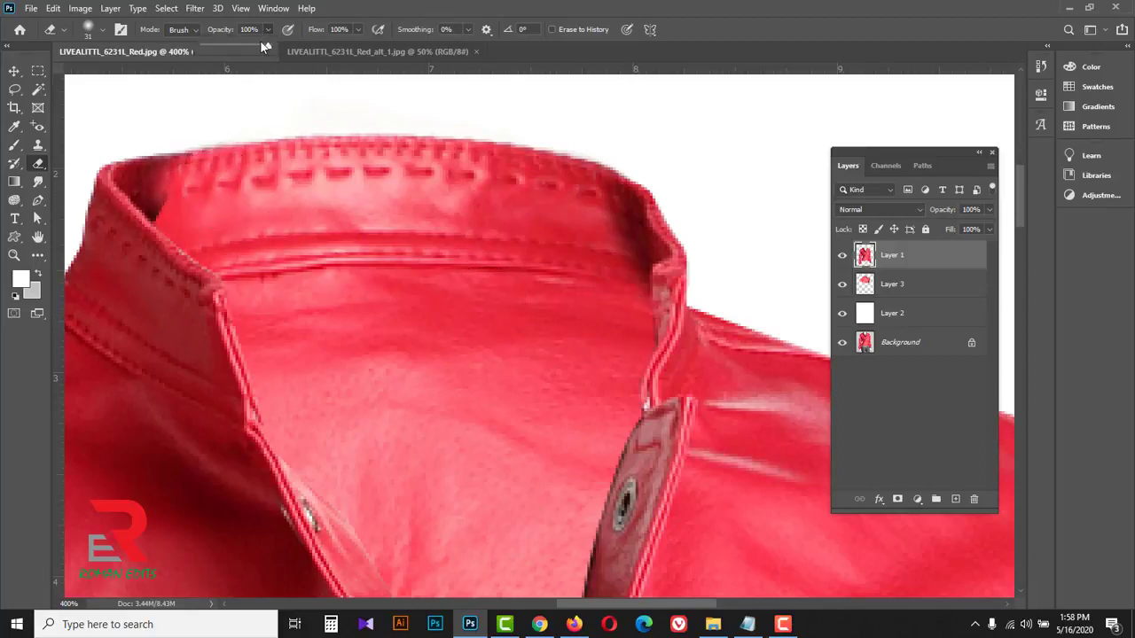
On Layer 1, fade the dark inner-collar patch at the left with a 30 px soft eraser, lowering its opacity to 12%
drag(234, 47, 230, 47)
right_click(241, 185)
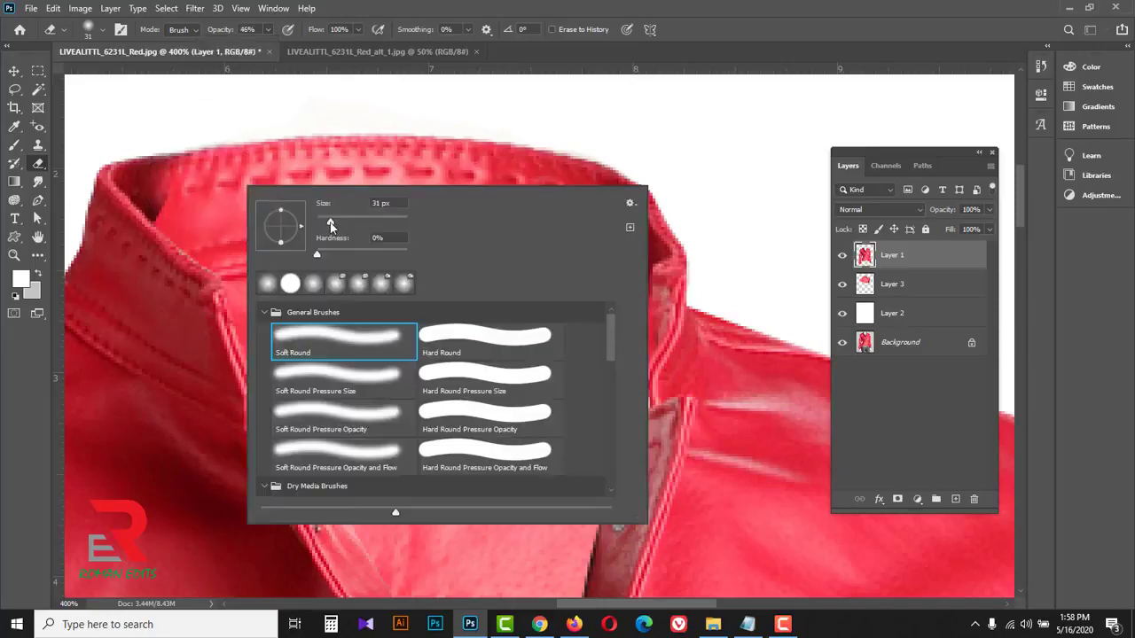
click(719, 30)
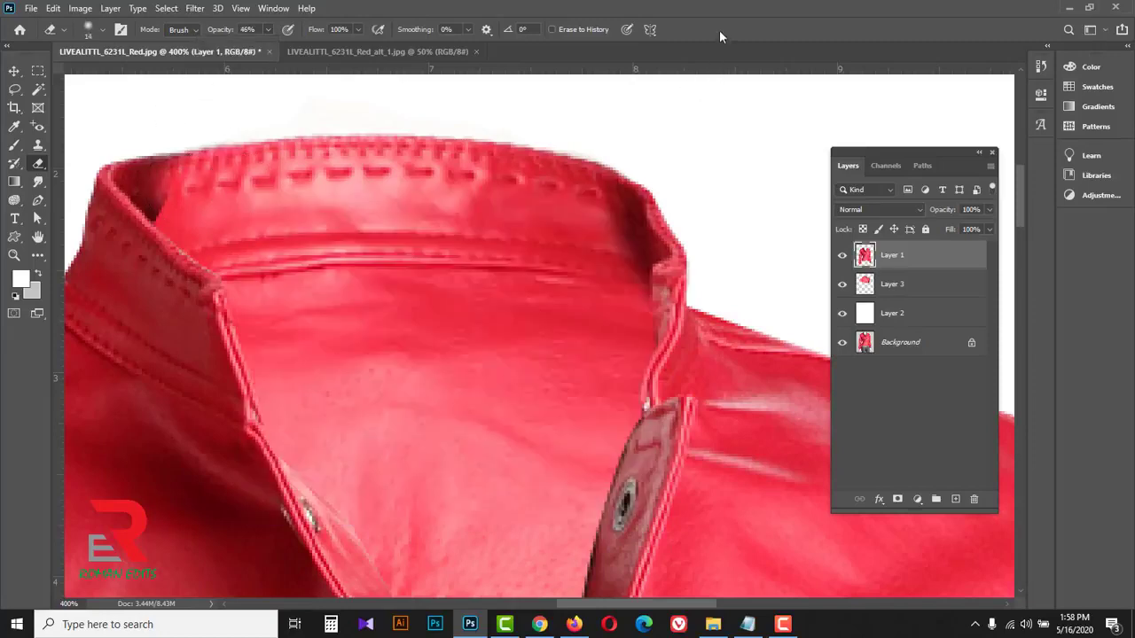
mouse_move(150, 193)
mouse_down()
mouse_move(176, 224)
mouse_move(142, 203)
mouse_move(154, 197)
mouse_move(145, 188)
mouse_move(199, 181)
mouse_move(130, 184)
mouse_move(189, 225)
mouse_up()
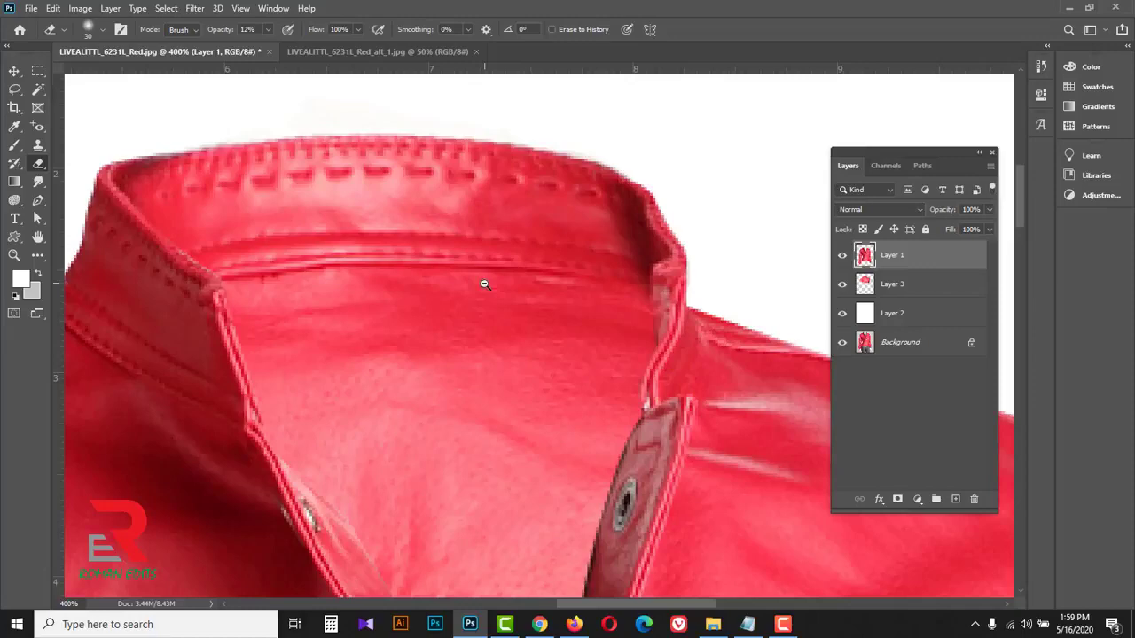
In LIVEALITTL_6231L_Red_alt_1.jpg, lasso the back jacket's waistband hem between the sleeves and copy it
alt+click(484, 286)
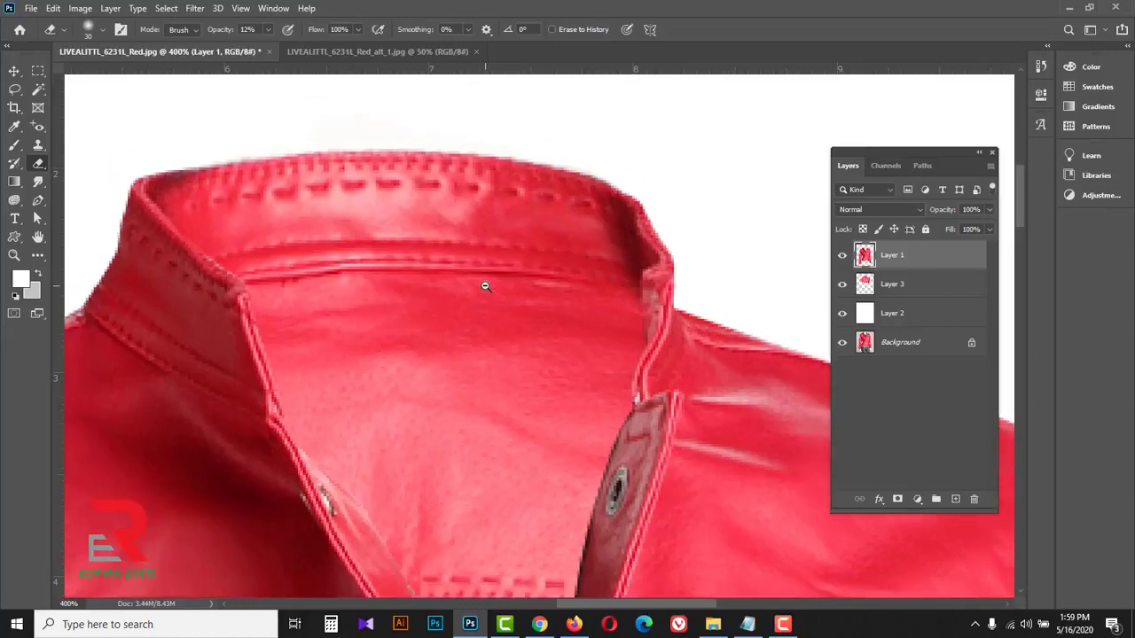
alt+click(485, 286)
alt+click(485, 286)
alt+click(485, 287)
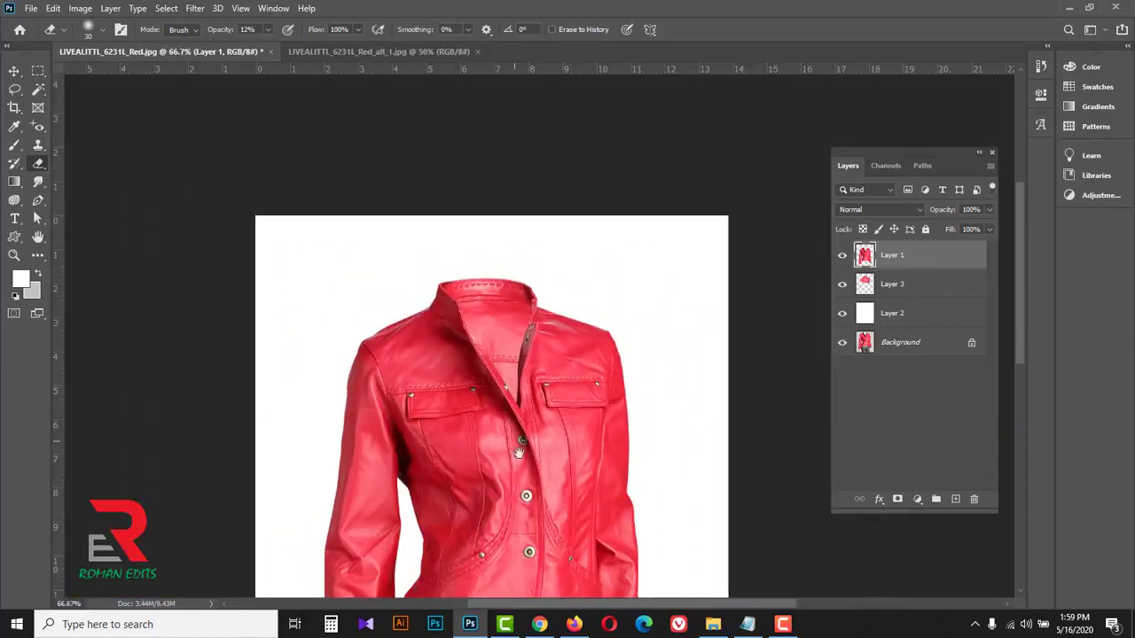
drag(522, 441, 522, 301)
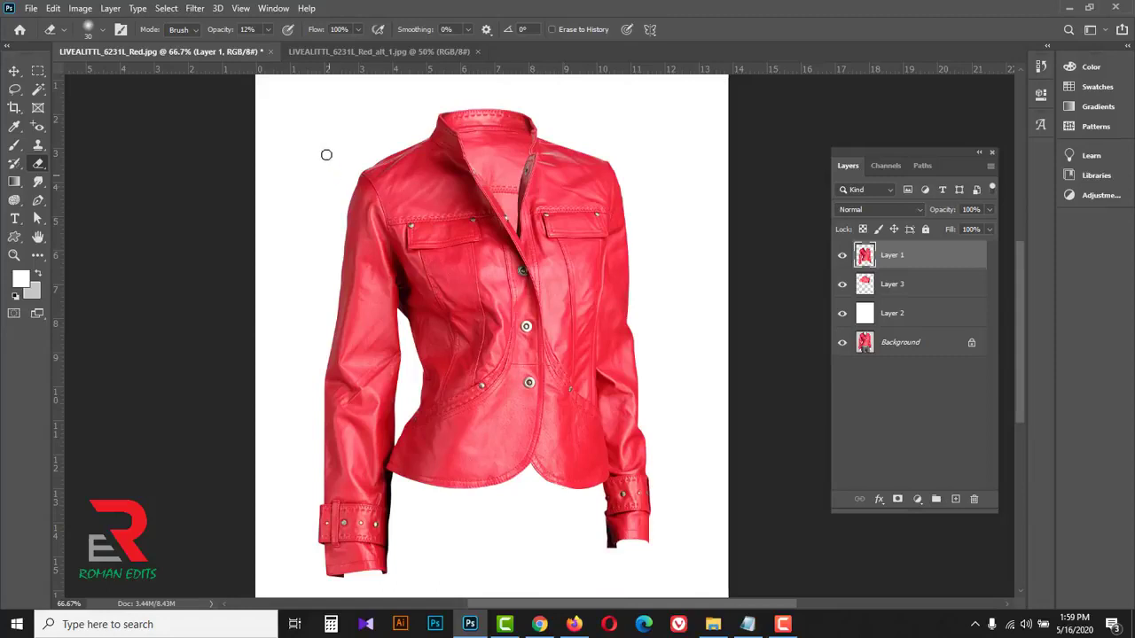
click(332, 53)
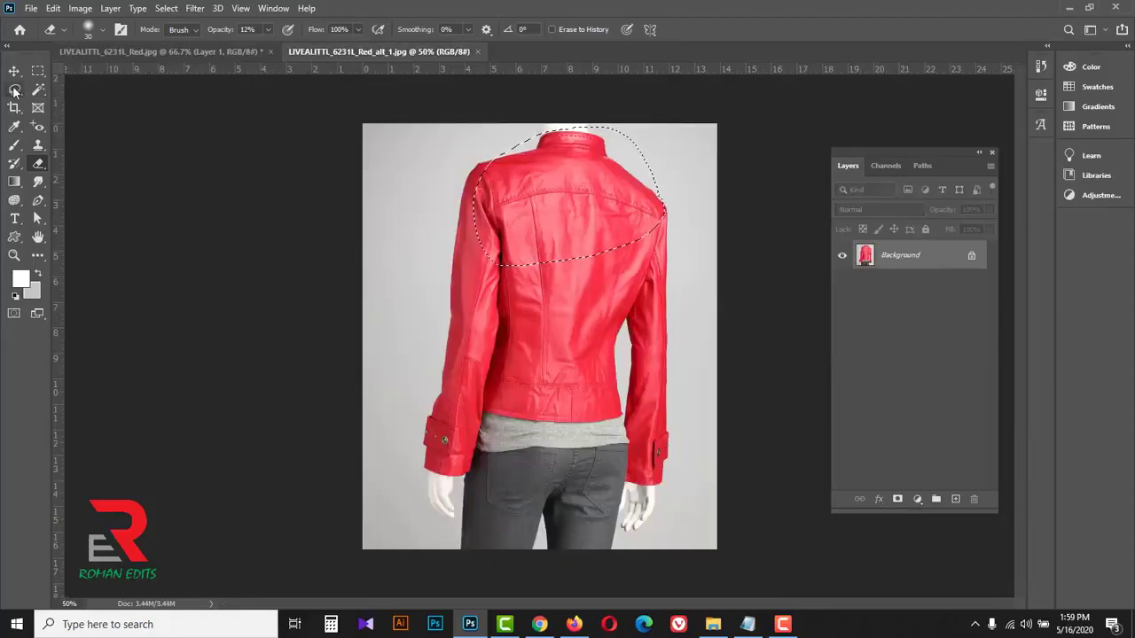
drag(14, 89, 64, 89)
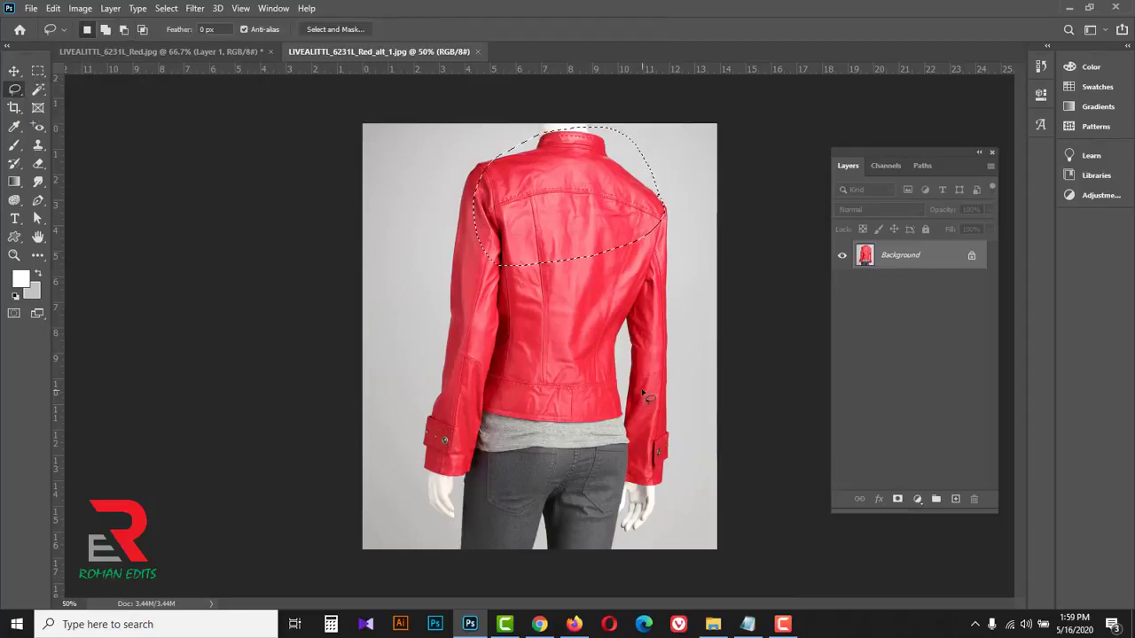
click(601, 387)
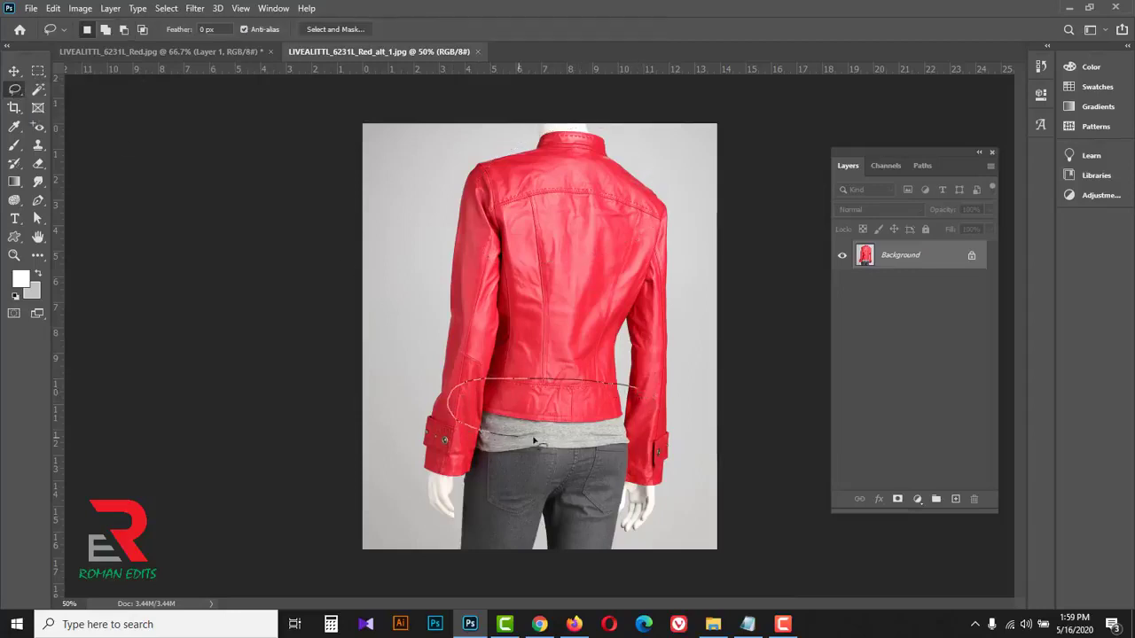
drag(644, 400, 638, 405)
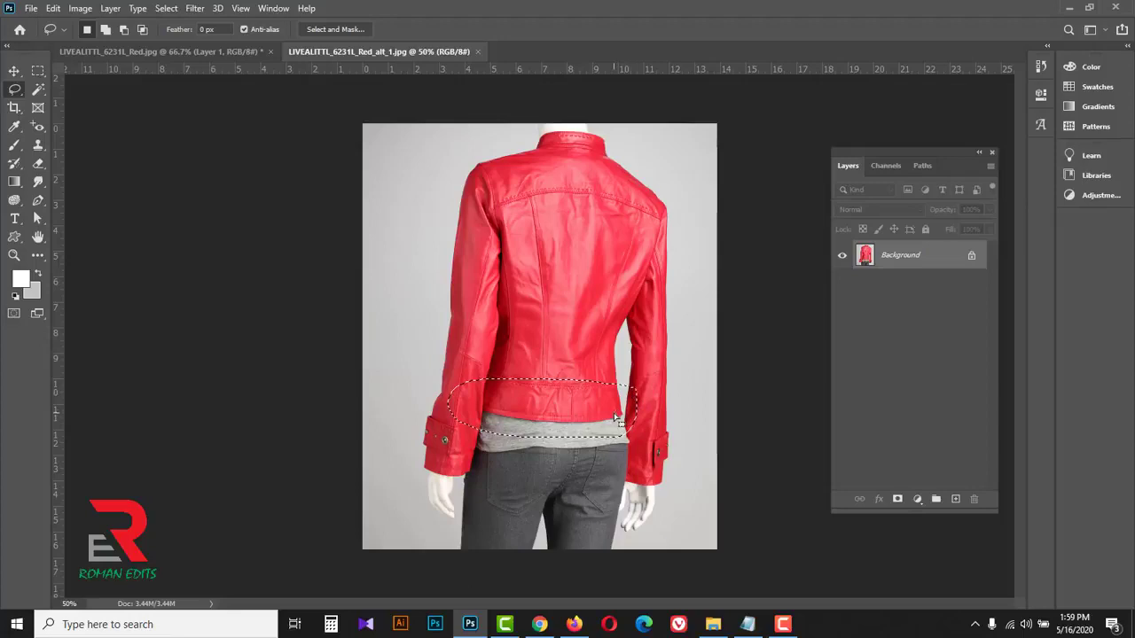
key(ctrl+c)
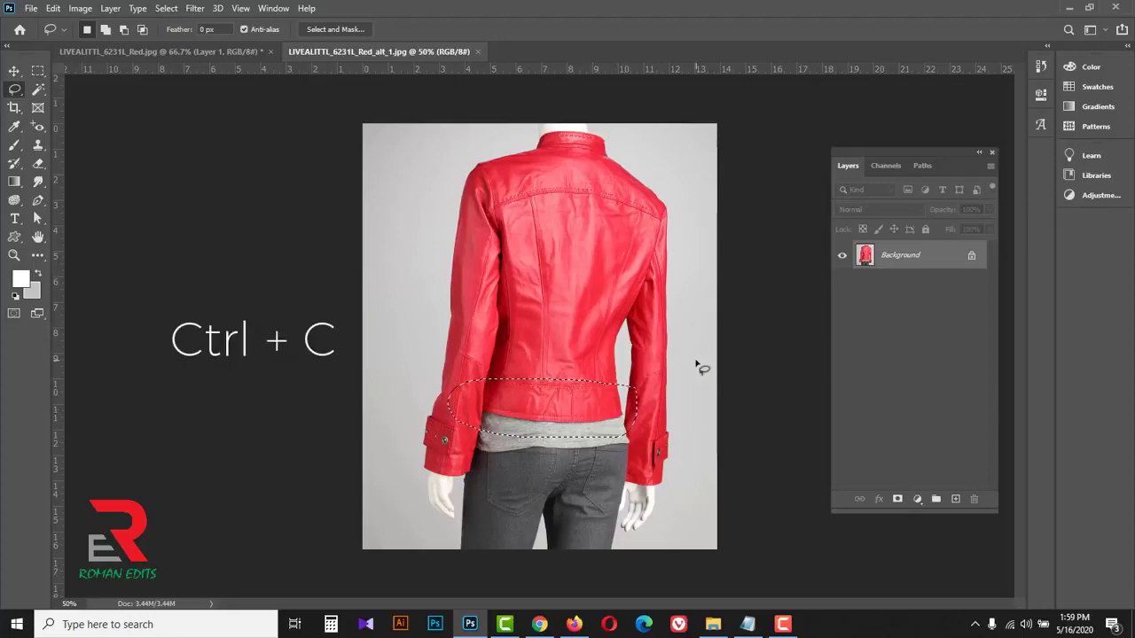
Paste the hem piece into LIVEALITTL_6231L_Red.jpg, flip it horizontally, and place it at the front hem, stacked beneath Layer 1
click(222, 51)
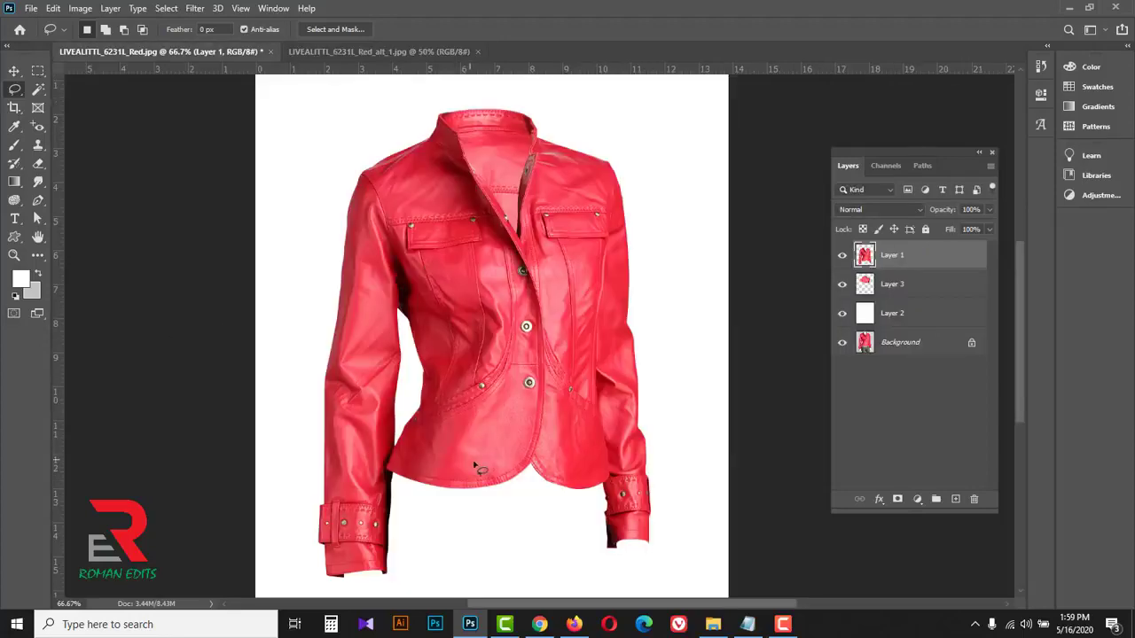
key(ctrl+v)
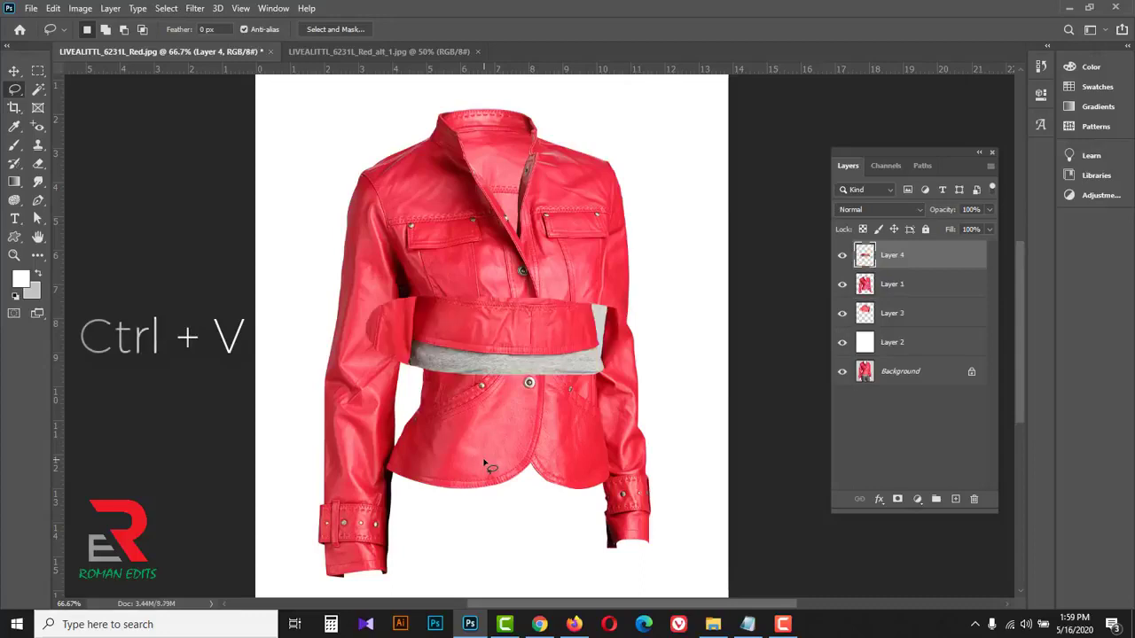
key(ctrl+t)
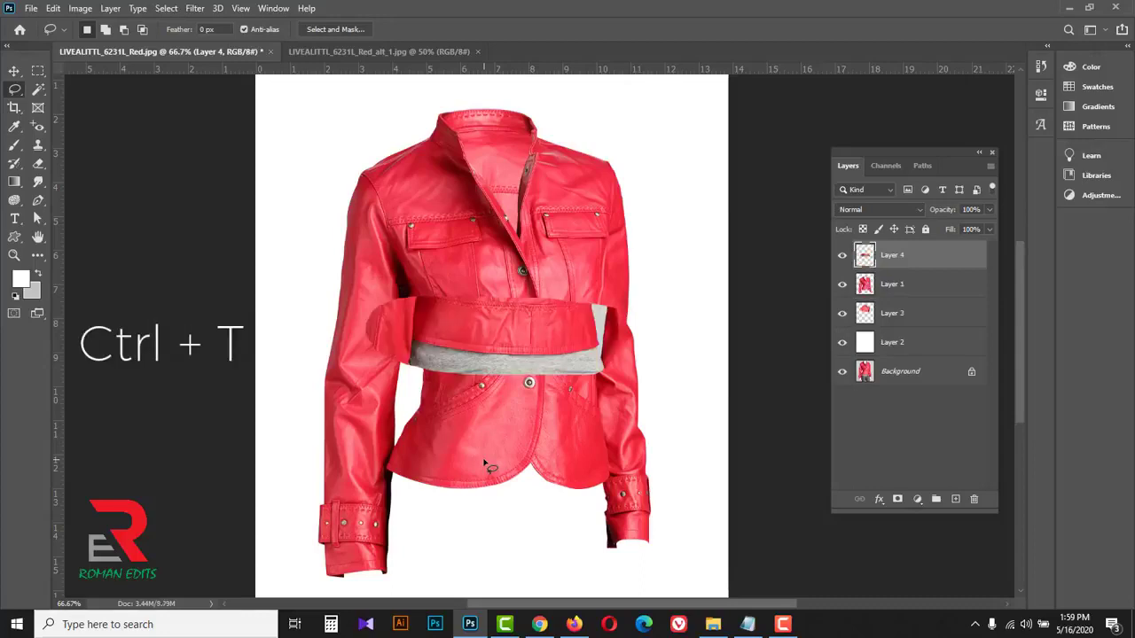
right_click(487, 331)
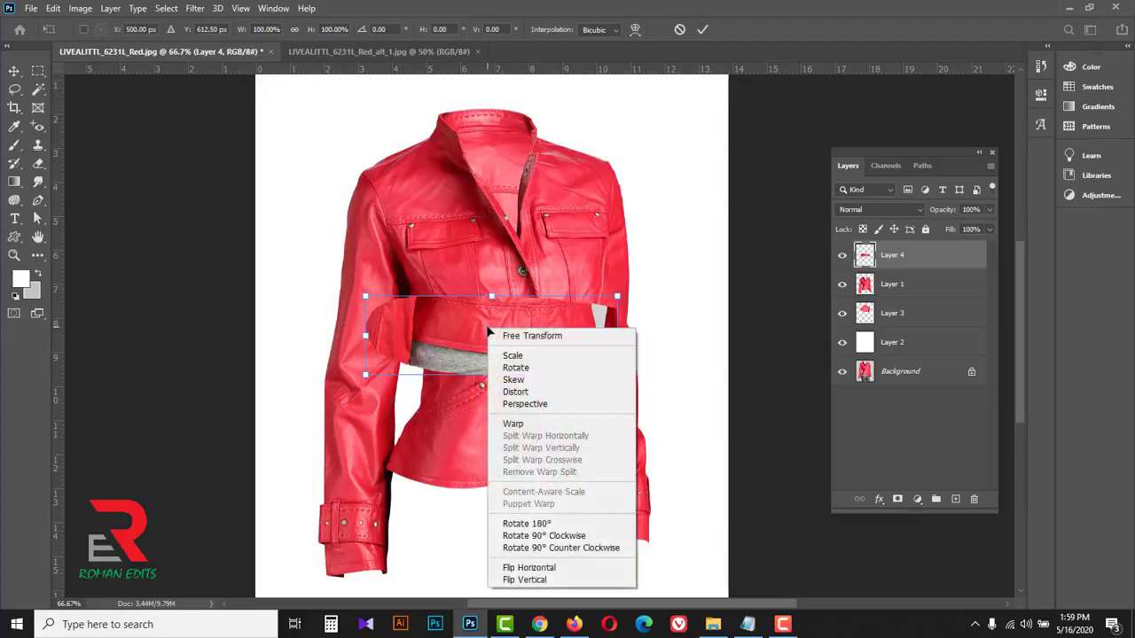
click(531, 569)
drag(518, 335, 530, 476)
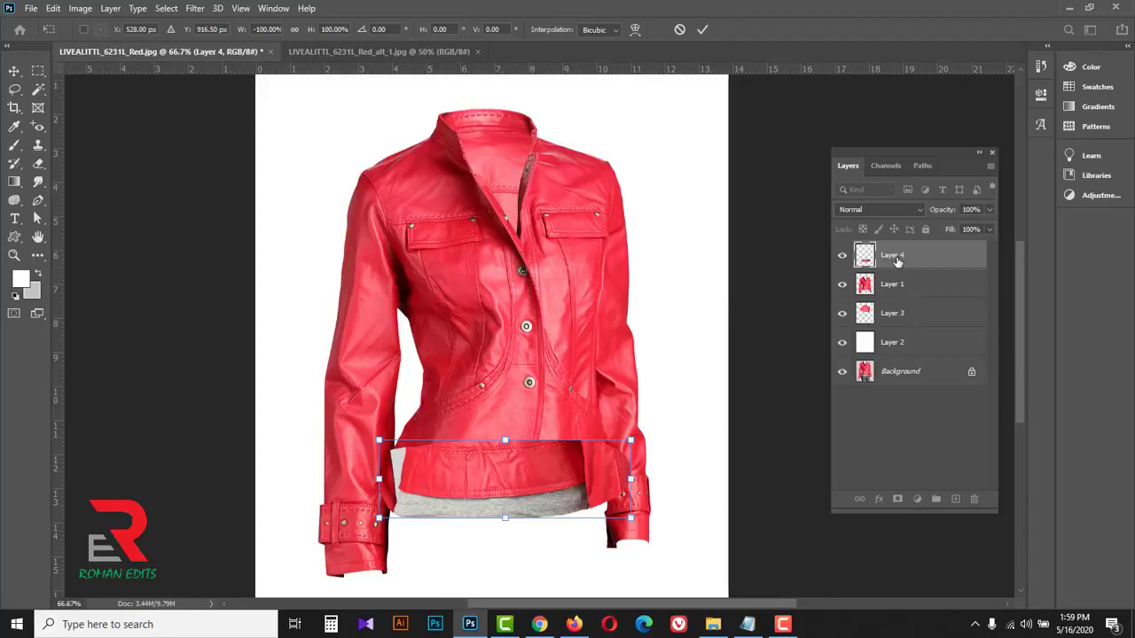
key(l)
drag(918, 256, 925, 295)
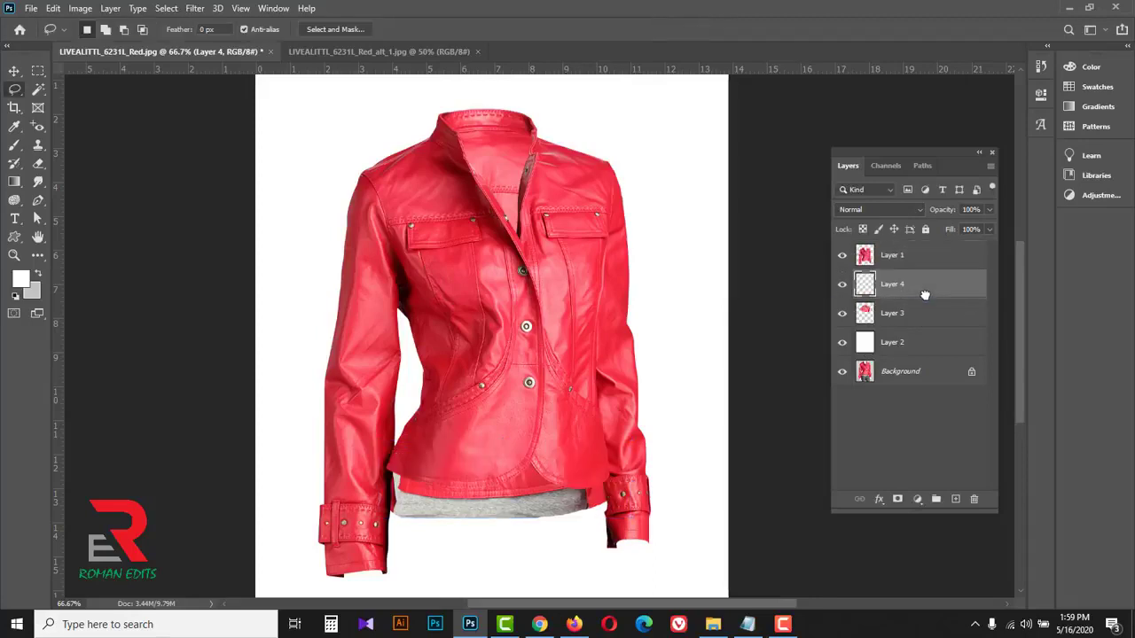
Free-transform Layer 4 to about 103.39% scale and 7.25° rotation, fitting the back hem into the gap below the front opening
click(524, 498)
drag(521, 524, 514, 429)
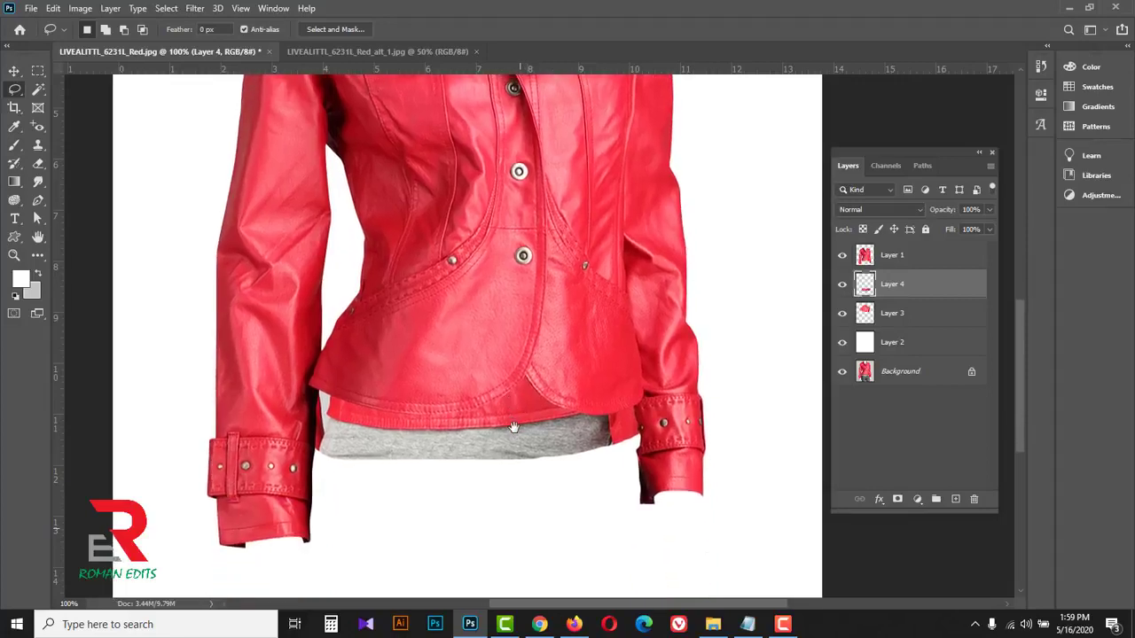
key(ctrl+t)
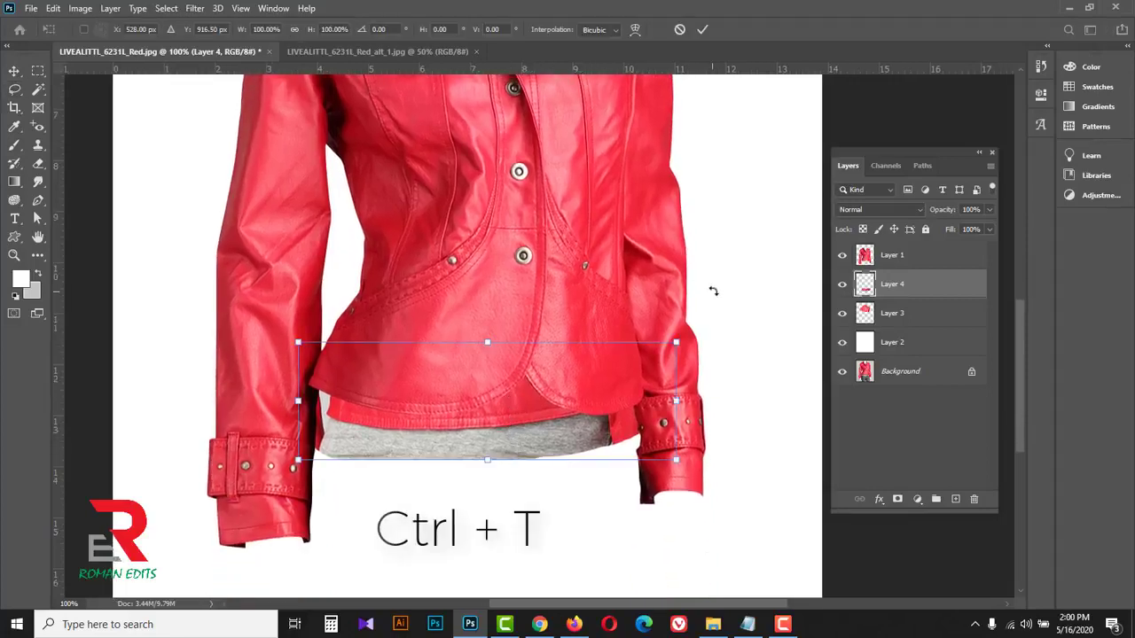
drag(712, 290, 729, 316)
drag(517, 435, 503, 425)
drag(656, 475, 668, 480)
drag(729, 254, 731, 259)
drag(572, 408, 568, 402)
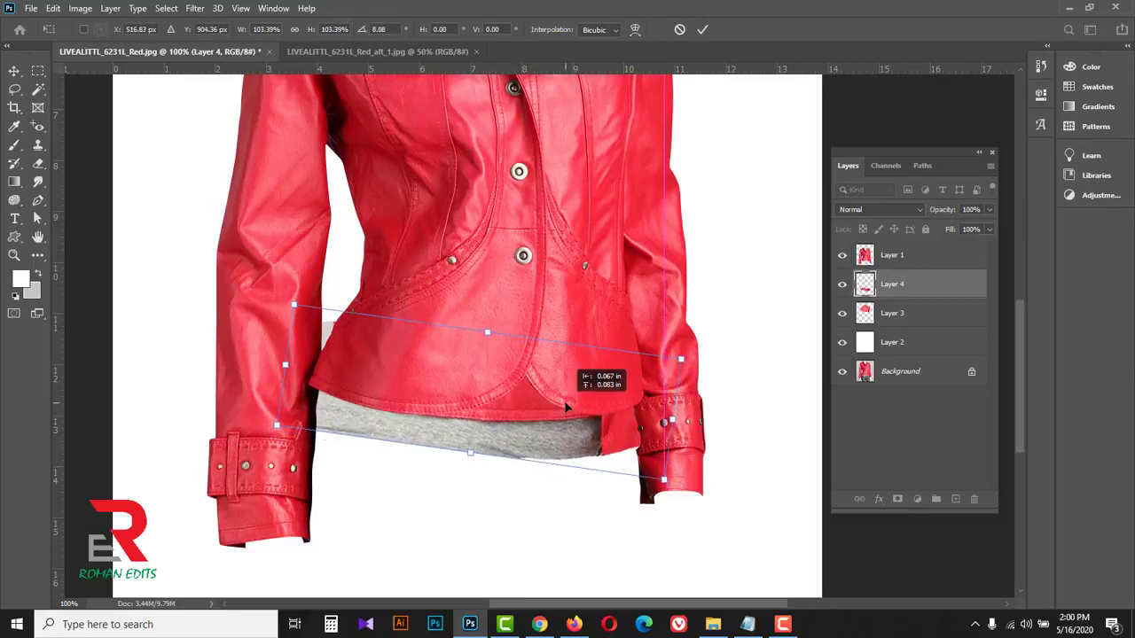
drag(718, 298, 721, 304)
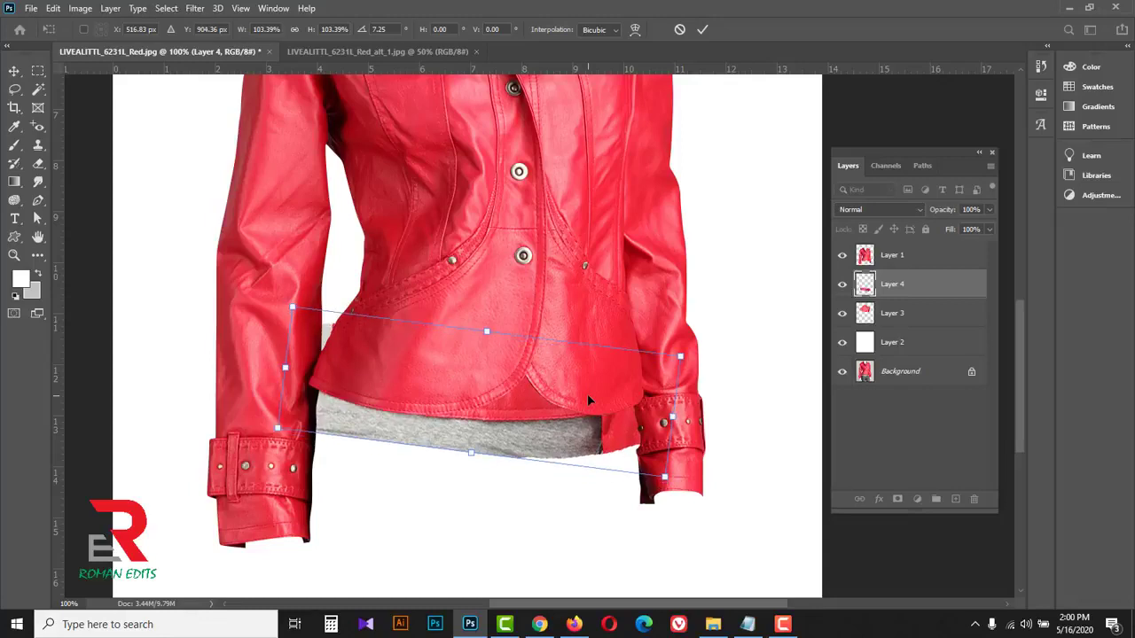
Nudge the rotated hem piece to X 522.83 px, Y 906.36 px so it lines up with the front hem, and apply the transform
key(Left)
key(Left)
key(Left)
key(Left)
key(Left)
key(Left)
key(Left)
key(Left)
key(Down)
key(Down)
key(Down)
key(Down)
key(Down)
key(Down)
key(Down)
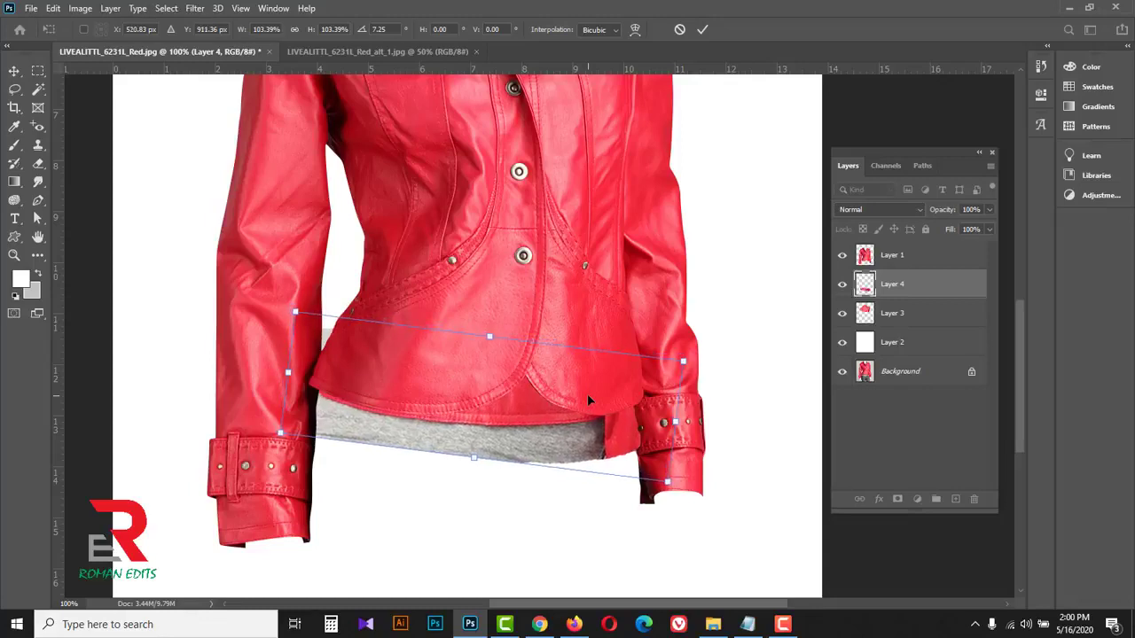
key(Right)
key(Right)
key(Right)
key(Right)
key(Right)
key(Right)
key(Right)
key(Right)
key(Right)
key(Right)
key(Right)
key(Right)
key(Right)
key(Right)
key(Up)
key(Up)
key(Up)
key(Up)
key(Up)
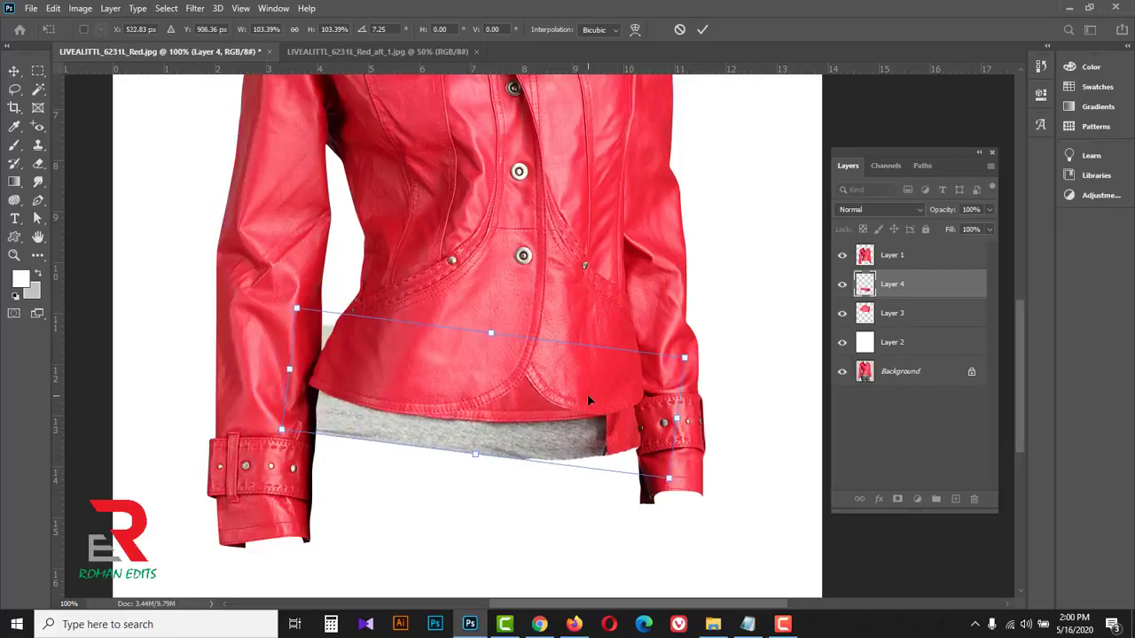
click(701, 30)
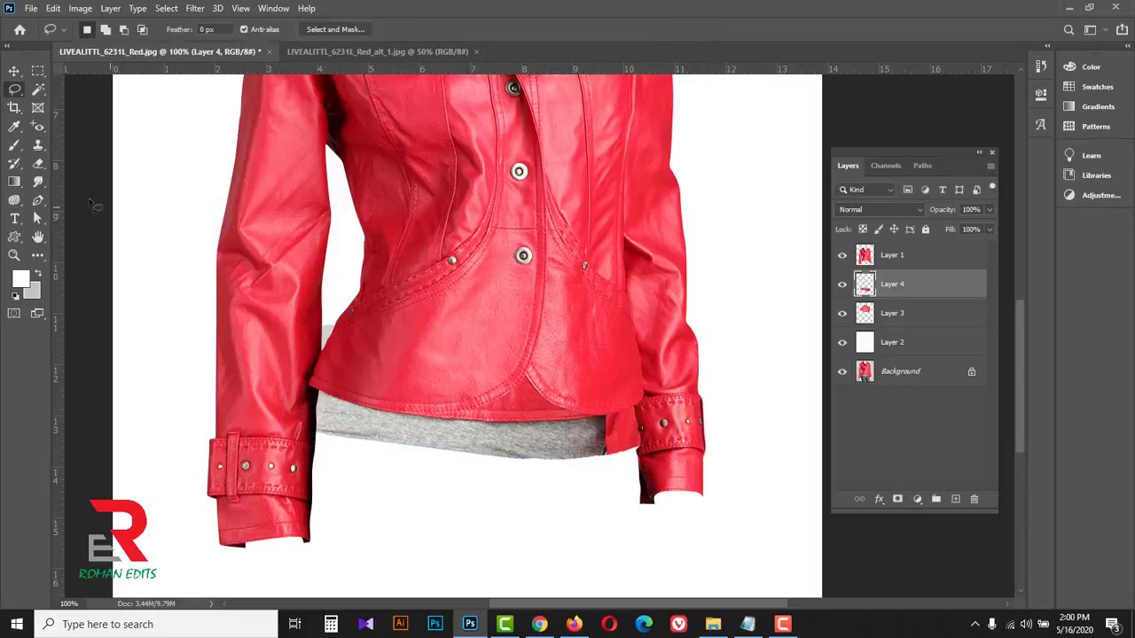
Begin a Pen tool path at the jacket's lower-left corner, tracing the bottom edge of the hem to the right side
drag(39, 202, 84, 202)
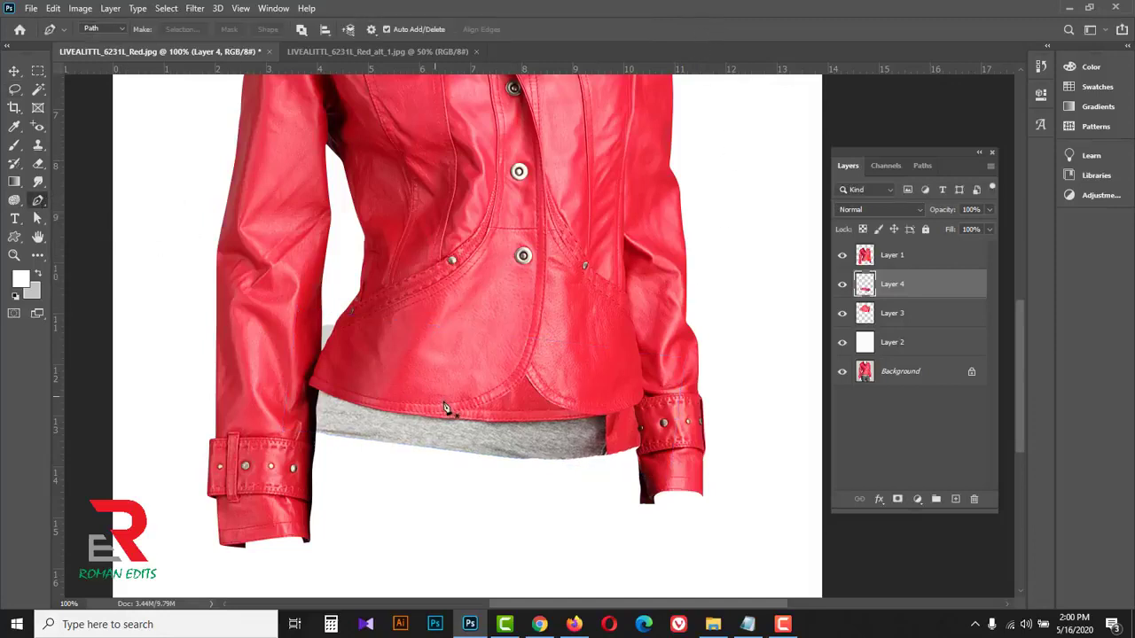
scroll(444, 399, up, 1)
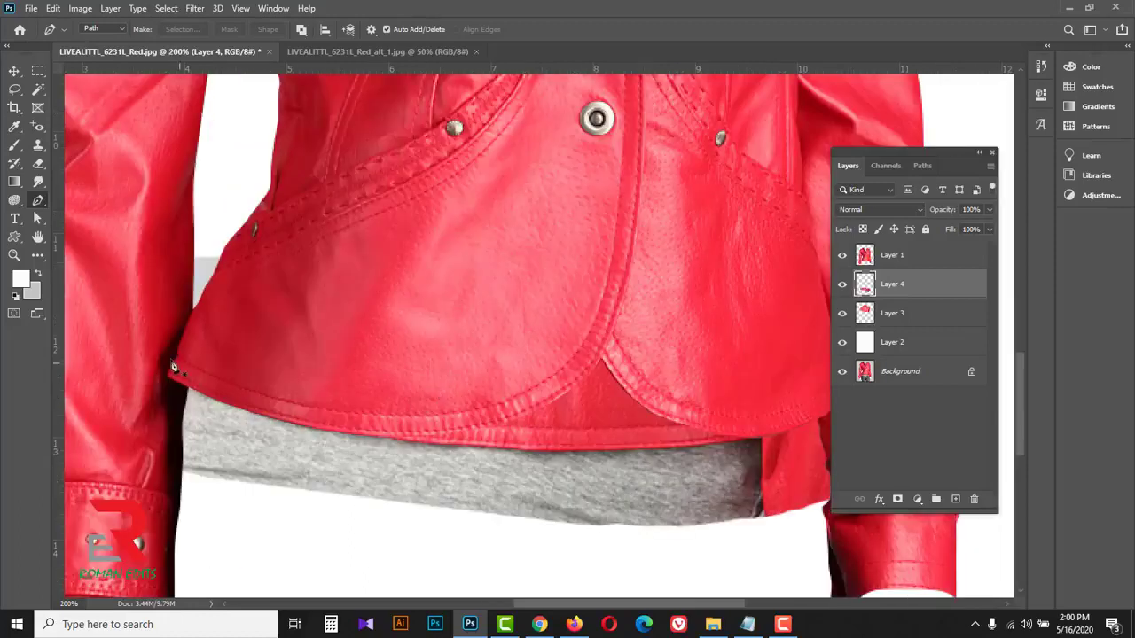
click(169, 357)
drag(440, 443, 464, 448)
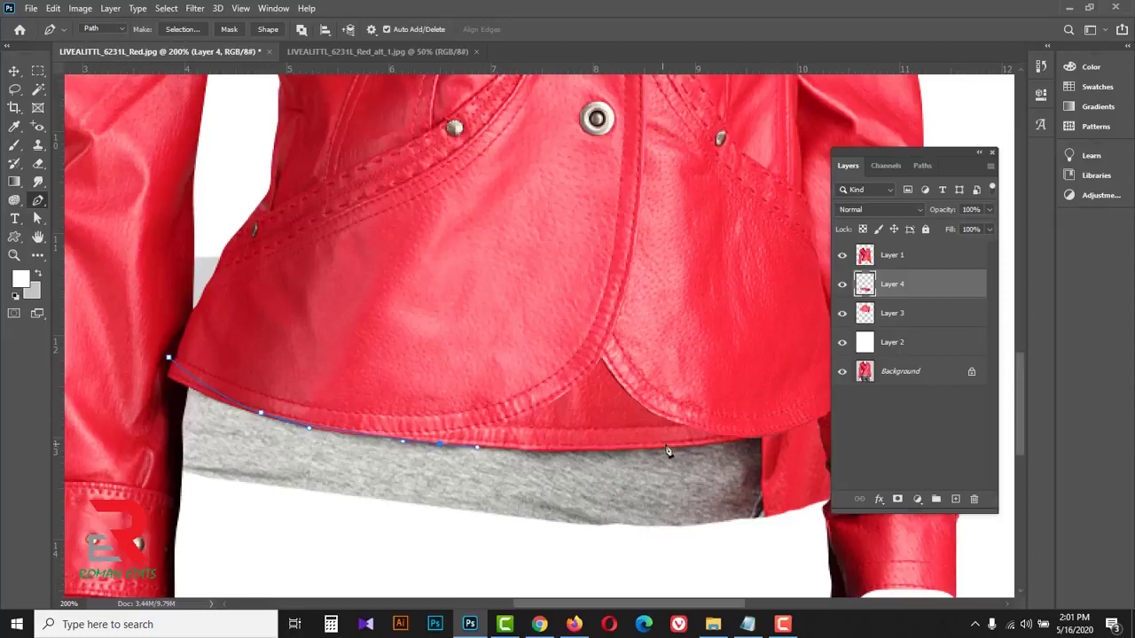
drag(791, 425, 632, 401)
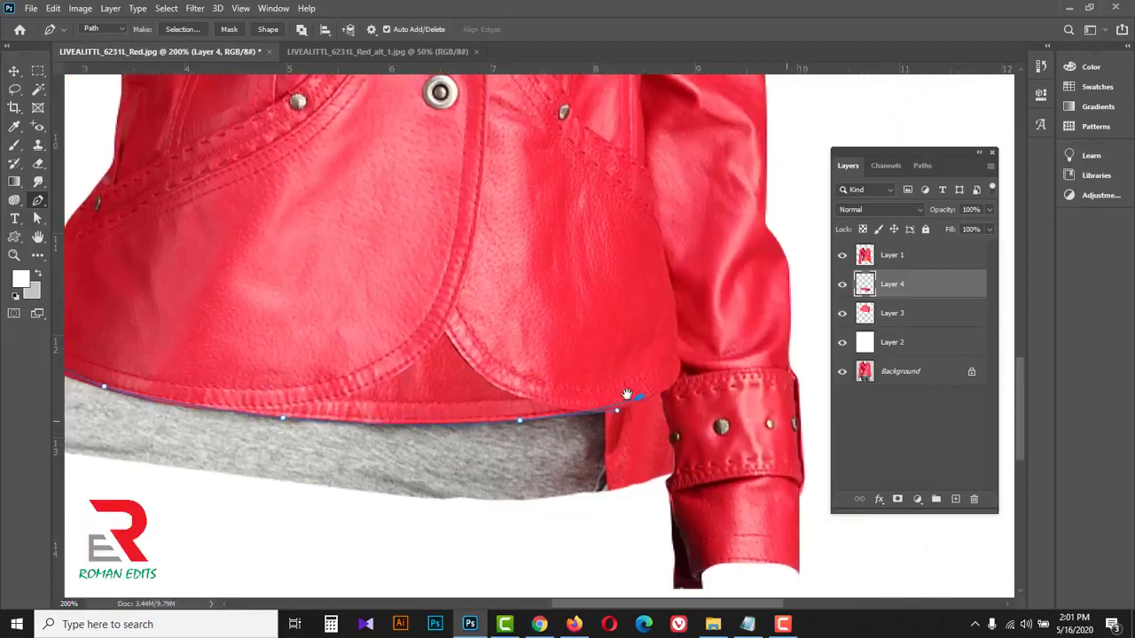
Continue the path across the right sleeve, beneath the grey shirt and over the left sleeve, closing it at the hem's left corner
click(657, 268)
drag(737, 231, 764, 271)
drag(809, 481, 743, 521)
drag(602, 537, 572, 550)
drag(310, 543, 558, 541)
drag(281, 508, 242, 477)
drag(172, 369, 162, 332)
drag(169, 218, 202, 187)
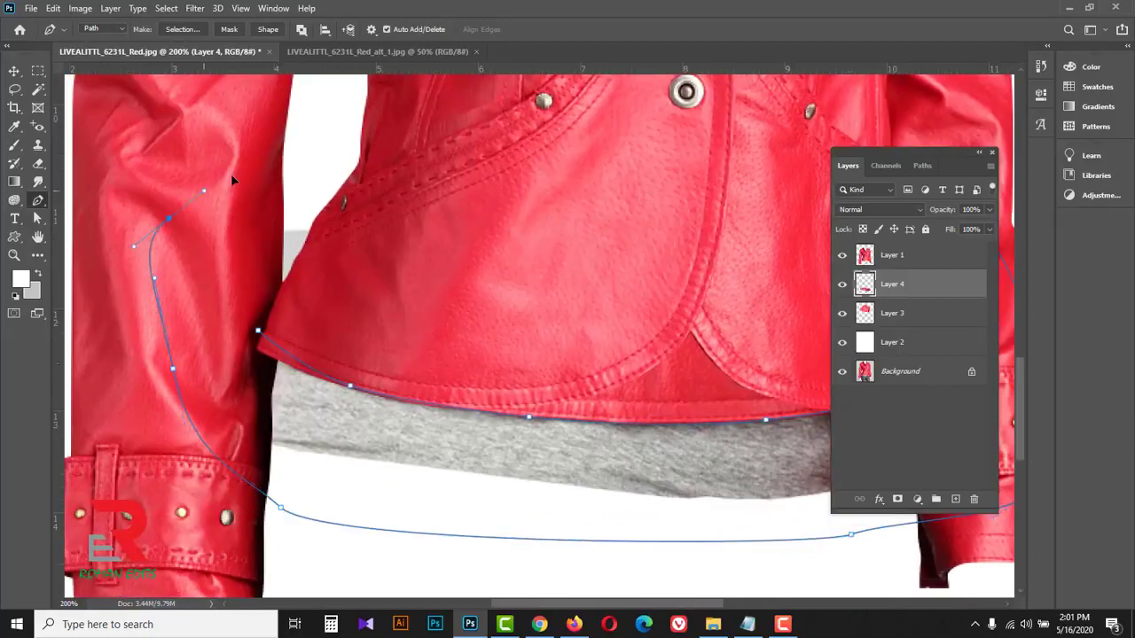
drag(272, 175, 346, 164)
drag(380, 186, 380, 240)
click(258, 331)
Turn the closed path into a selection, delete the grey shirt and leftover sleeve pieces from Layer 4, and deselect
alt+click(466, 331)
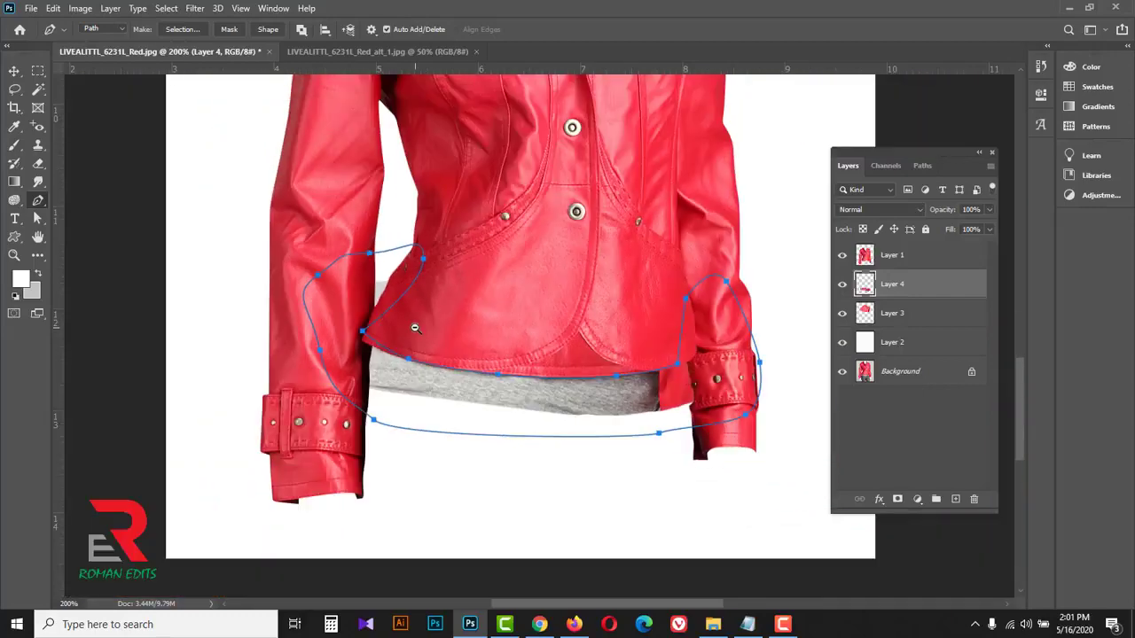
alt+click(467, 331)
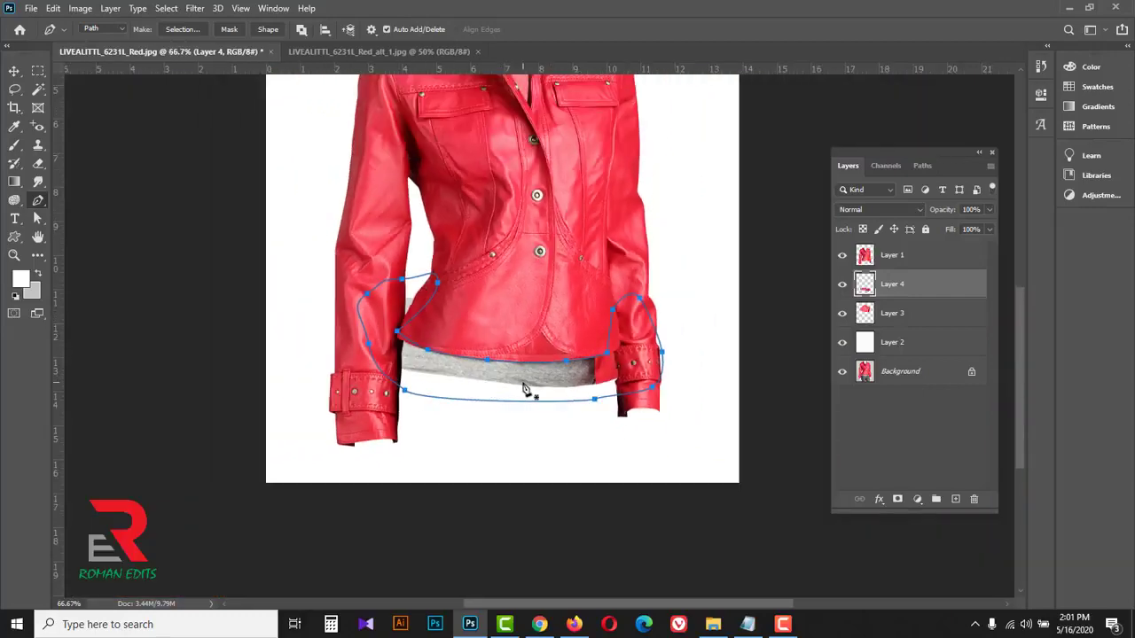
key(ctrl+Return)
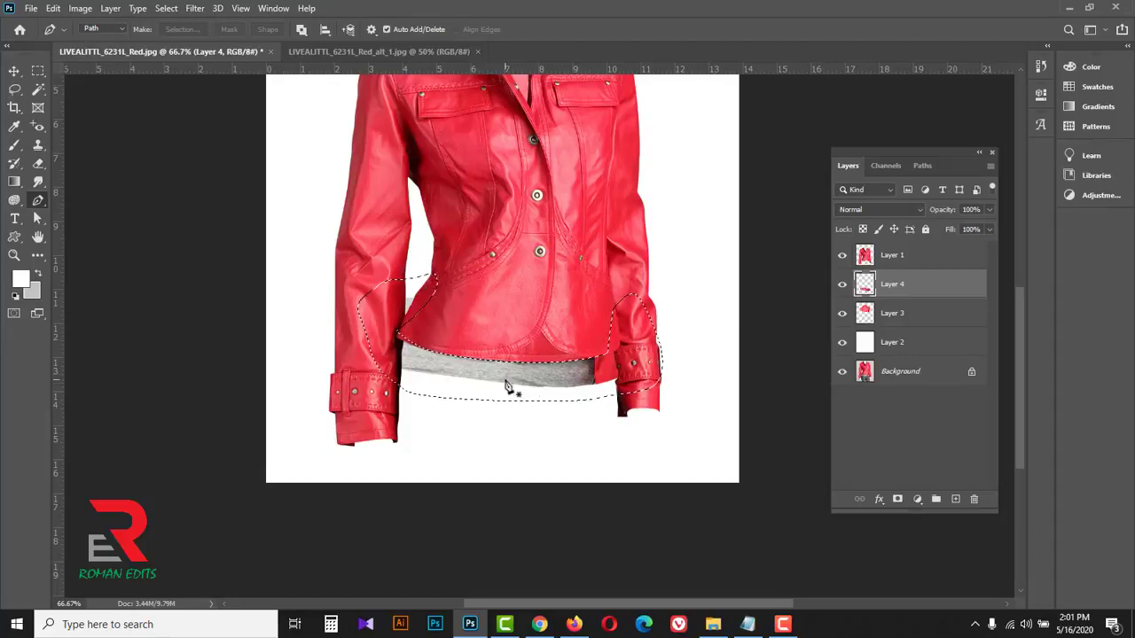
key(Delete)
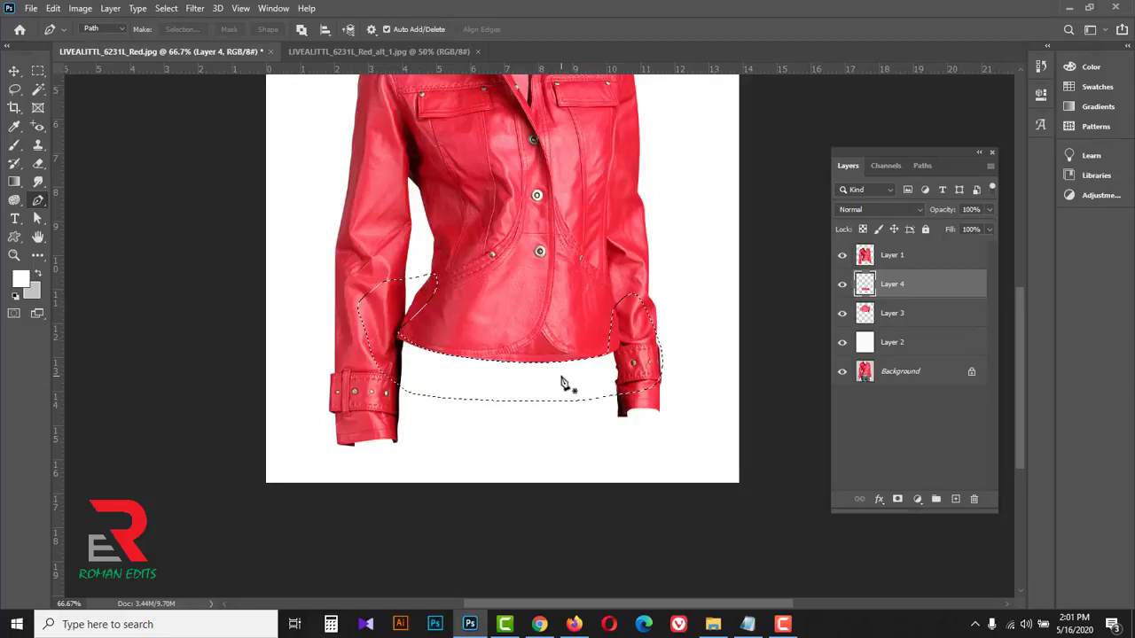
key(ctrl+d)
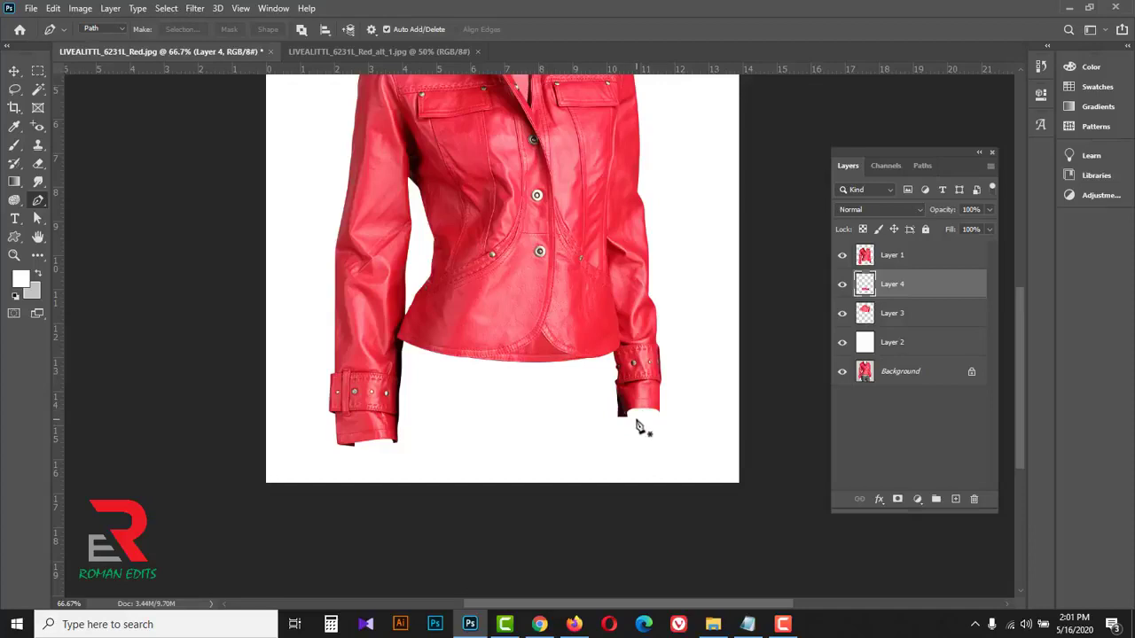
click(326, 50)
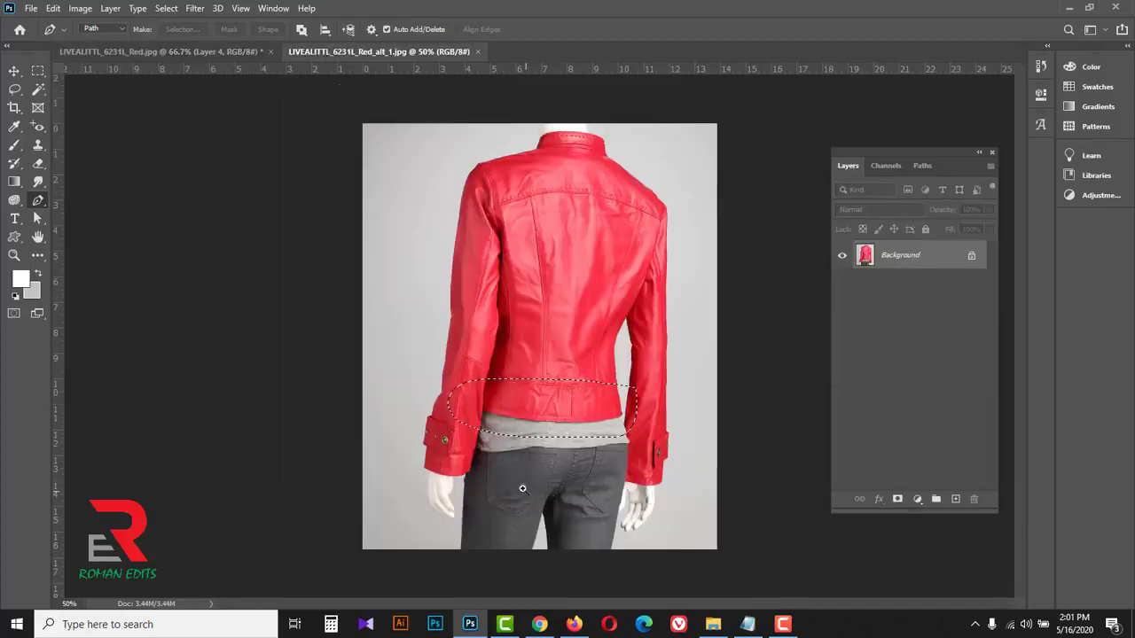
key(ctrl+plus)
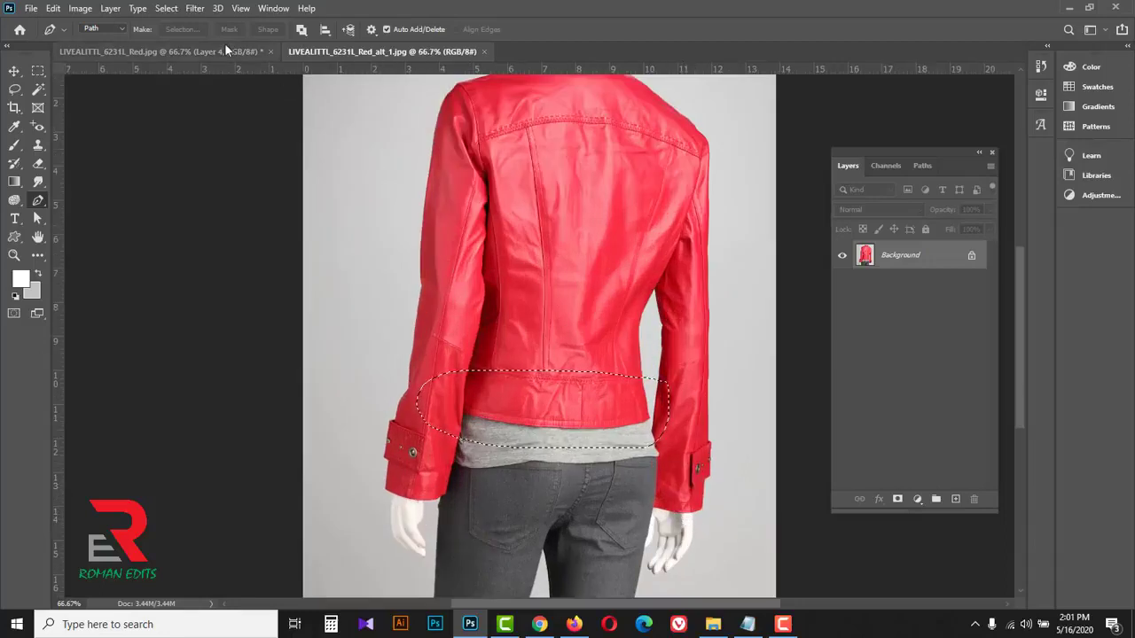
key(ctrl+Tab)
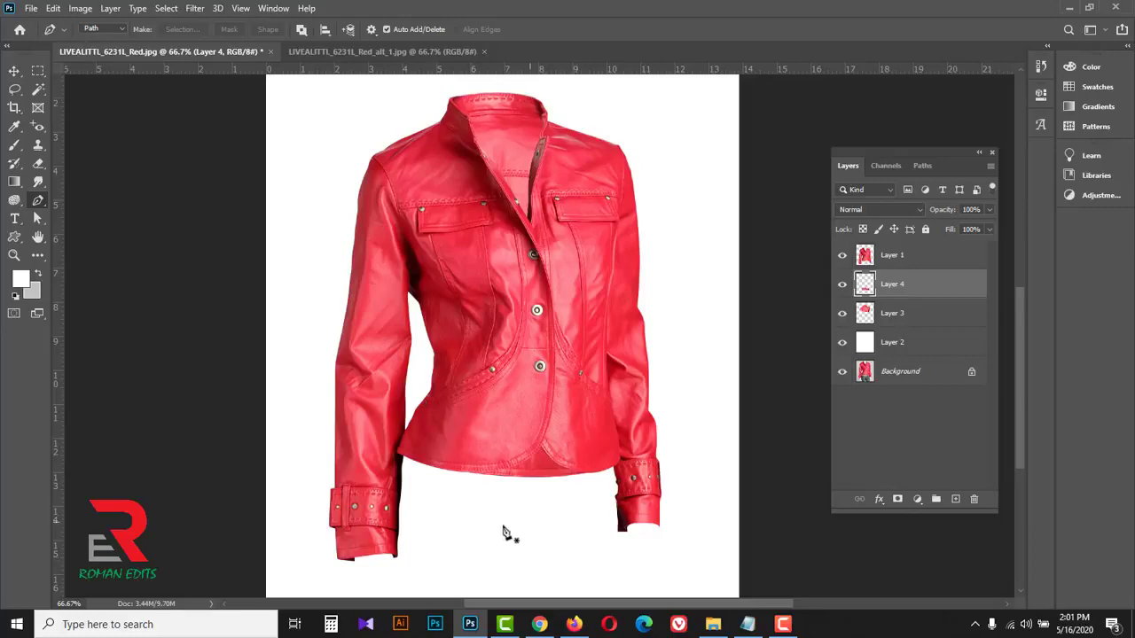
Draw a closed Pen tool path around the left cuff's opening, curving below the missing back edge and overlapping the sleeve above it
click(377, 562)
click(377, 561)
click(377, 560)
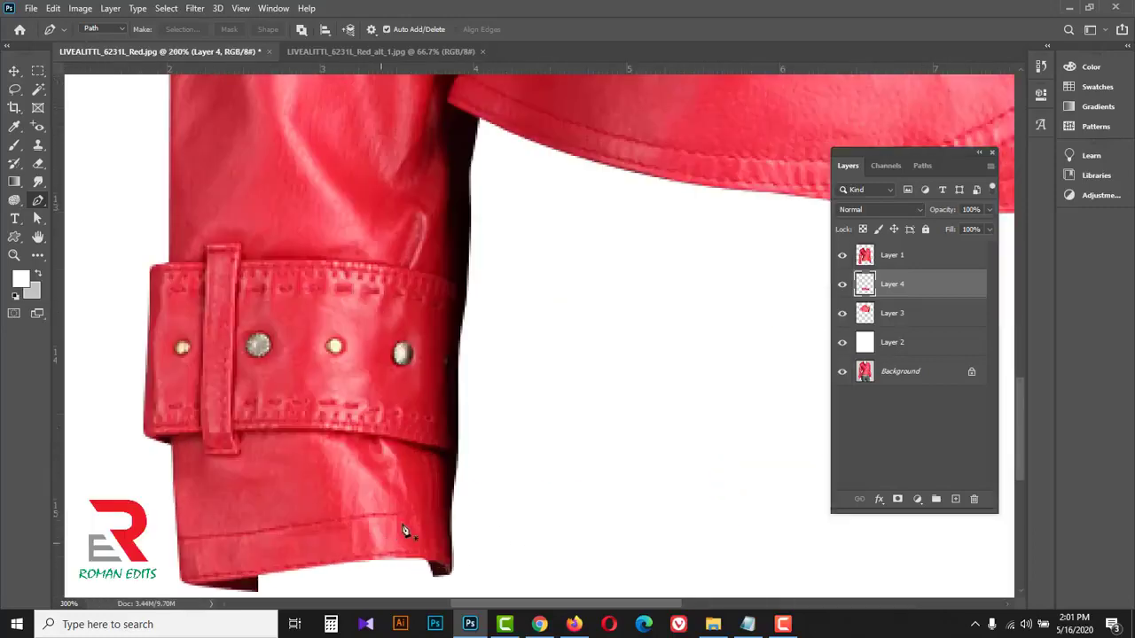
drag(407, 521, 392, 321)
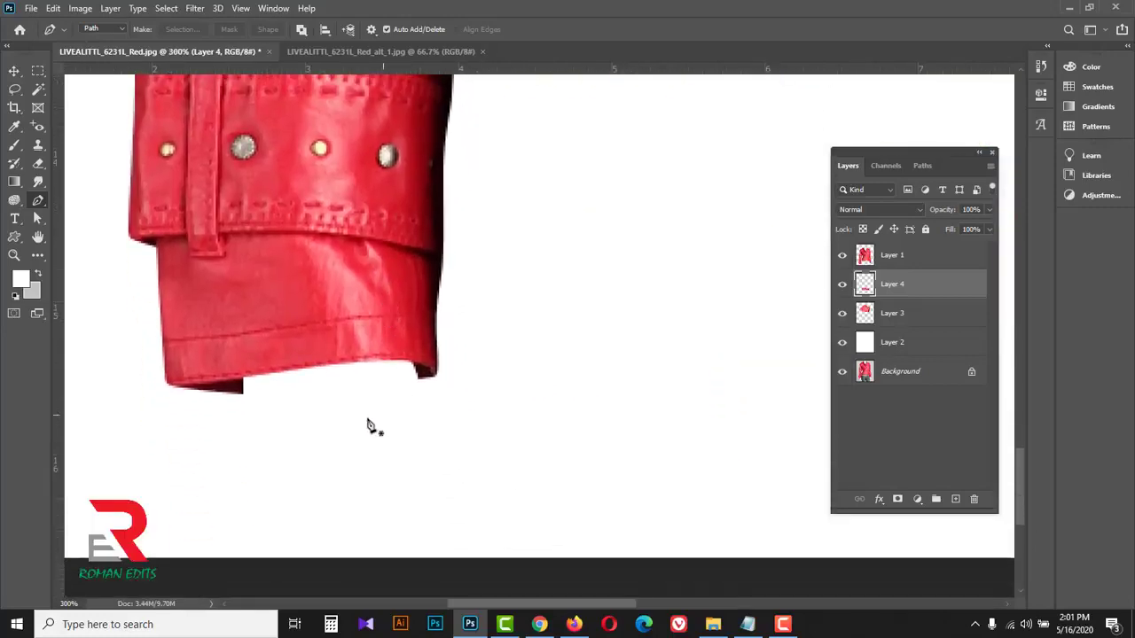
click(169, 387)
drag(298, 396, 329, 396)
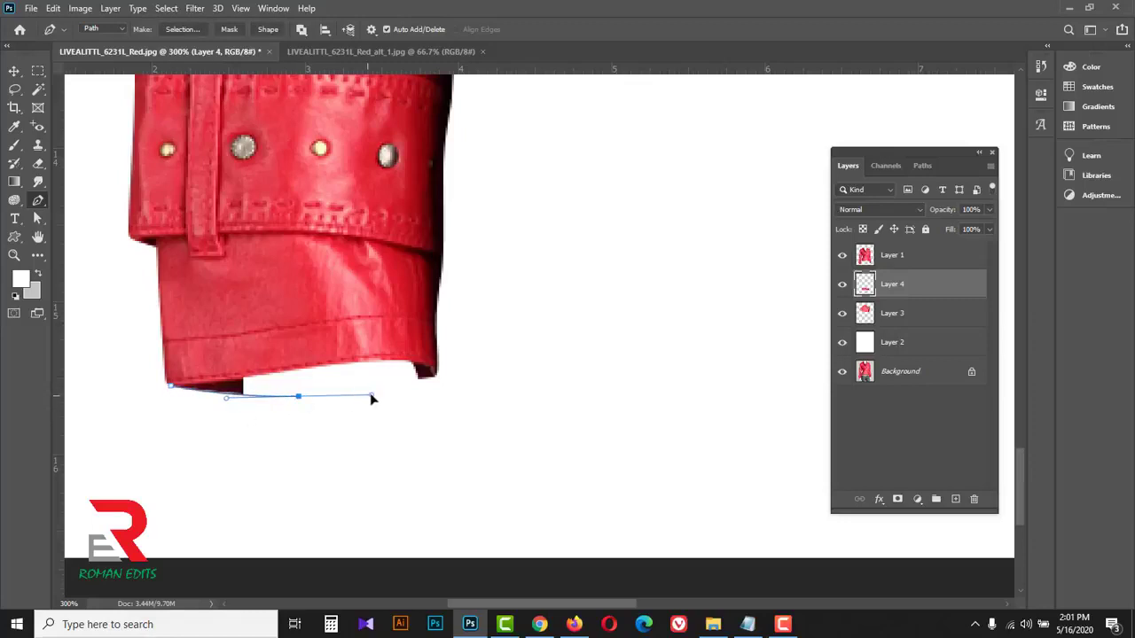
drag(435, 373, 440, 369)
drag(303, 290, 255, 301)
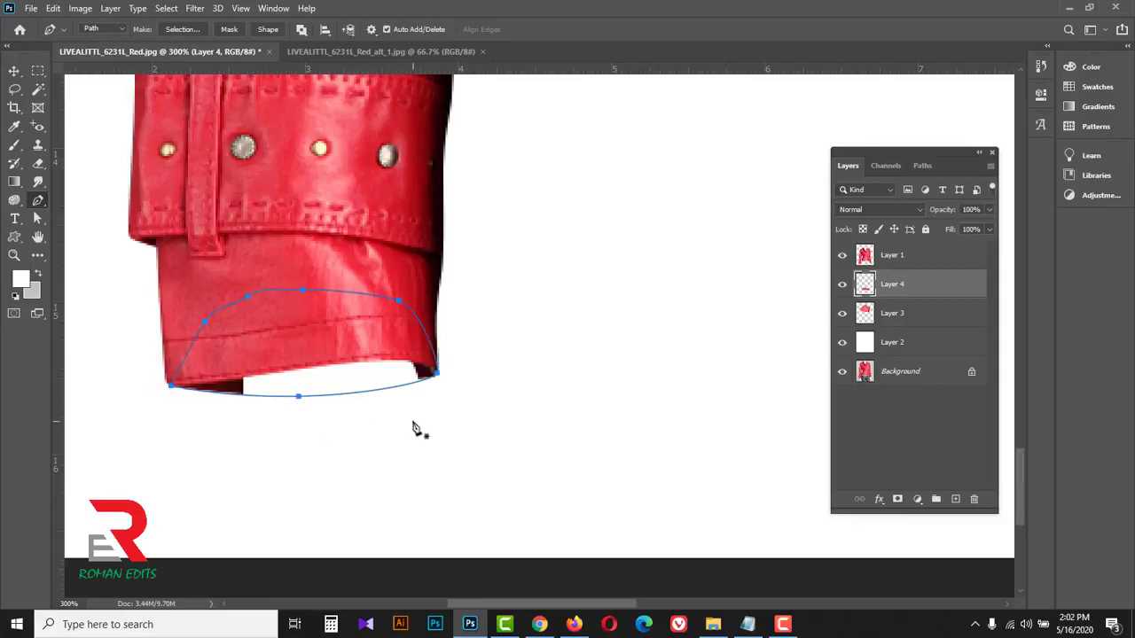
Convert the left cuff path to a selection, fill it on a new layer with dark maroon sampled inside the cuff, and deselect
key(ctrl+Return)
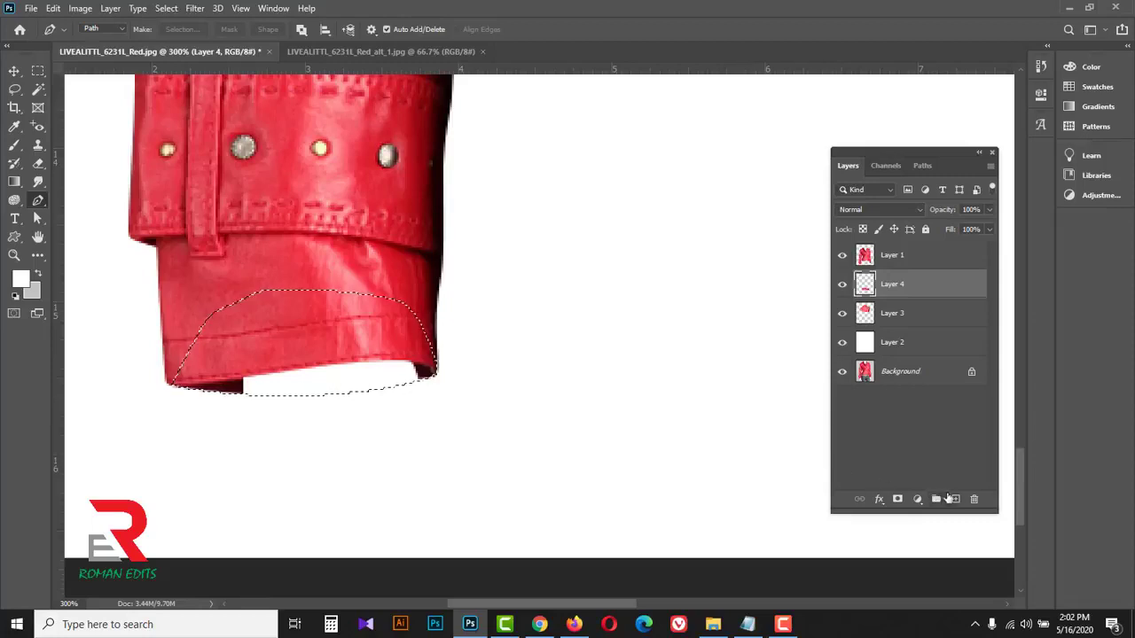
click(955, 500)
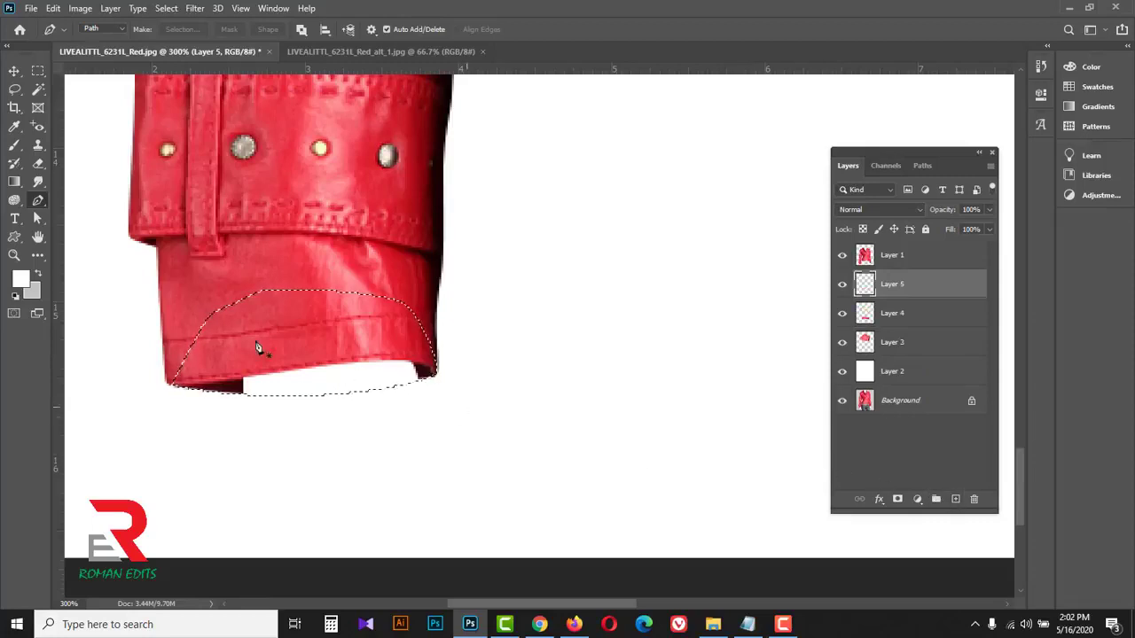
click(23, 281)
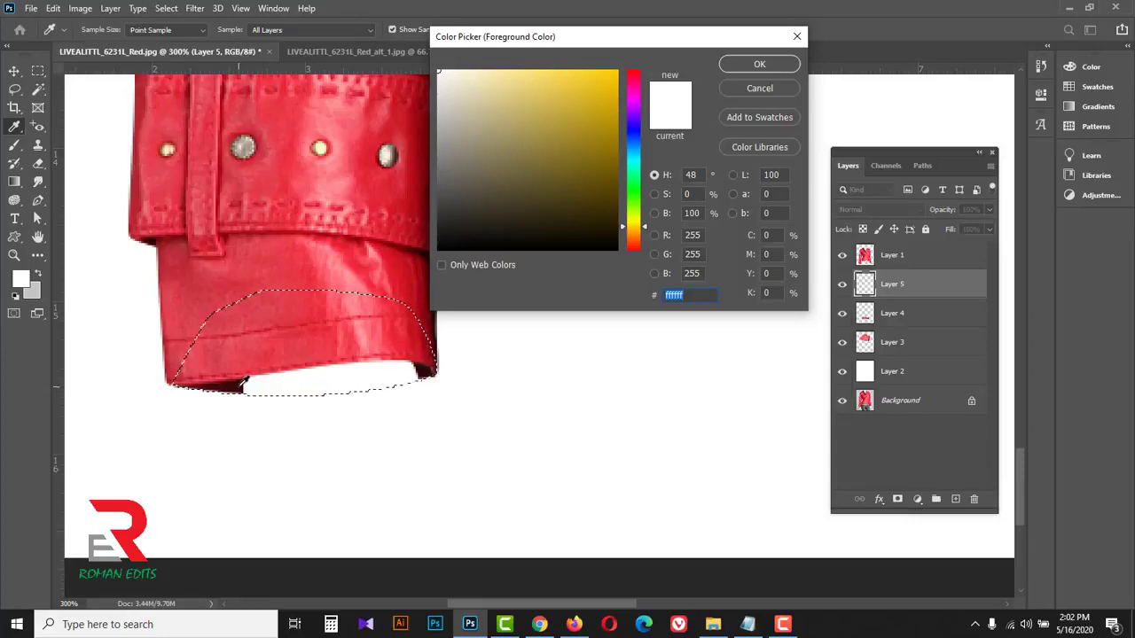
click(241, 386)
click(756, 66)
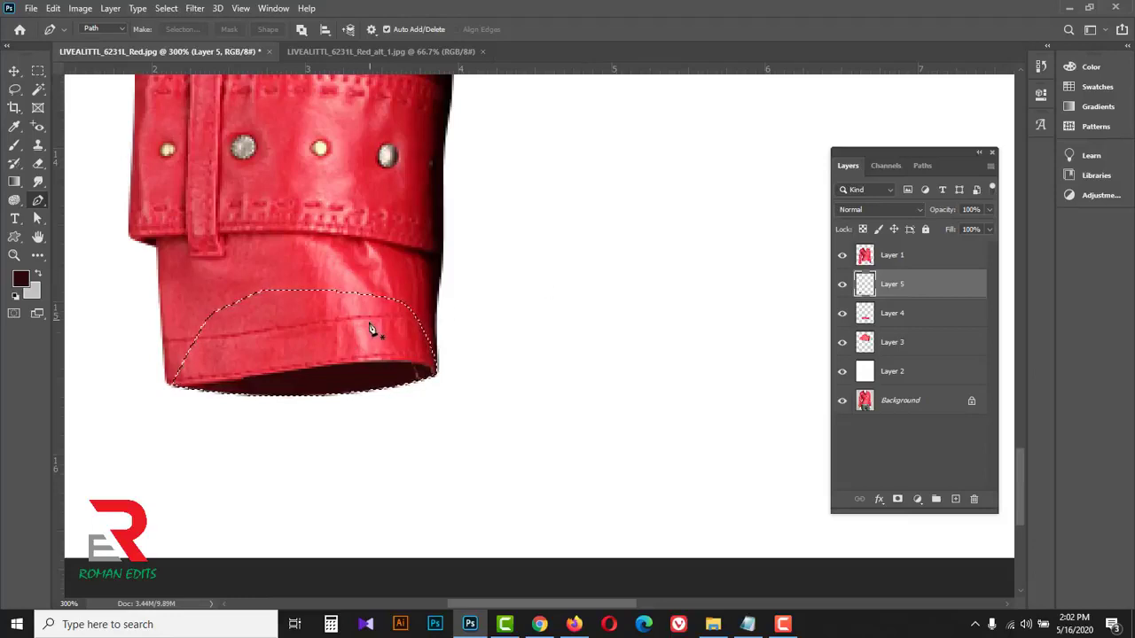
key(ctrl+d)
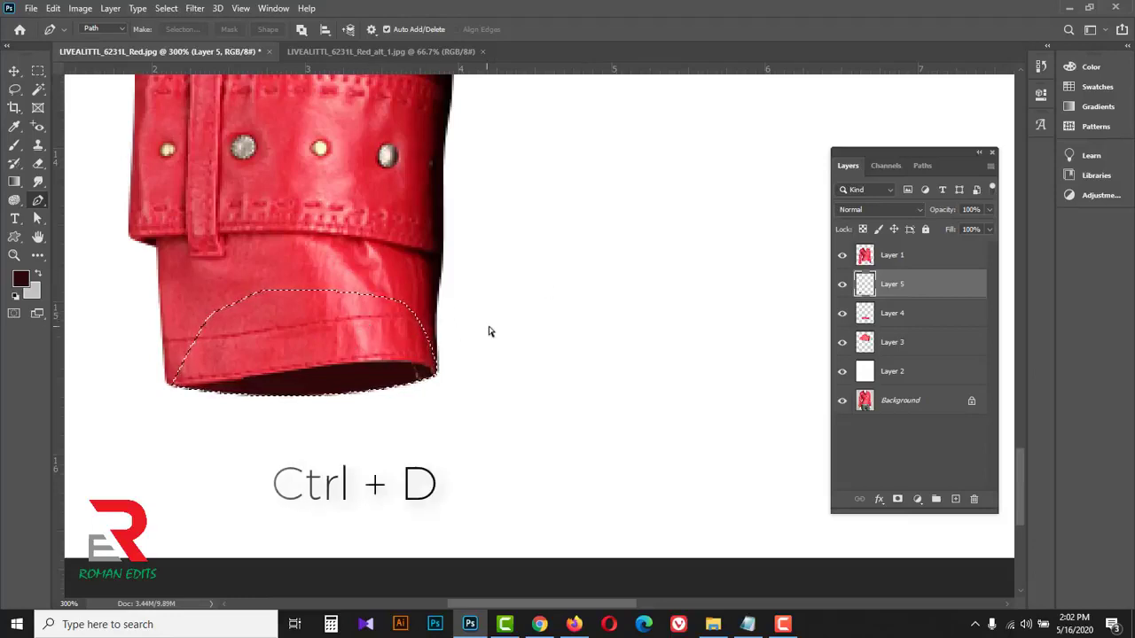
On Layer 1, erase the leftover seam at the right end of the left cuff's opening with a soft 15 px Eraser at 34% opacity
ctrl+click(236, 402)
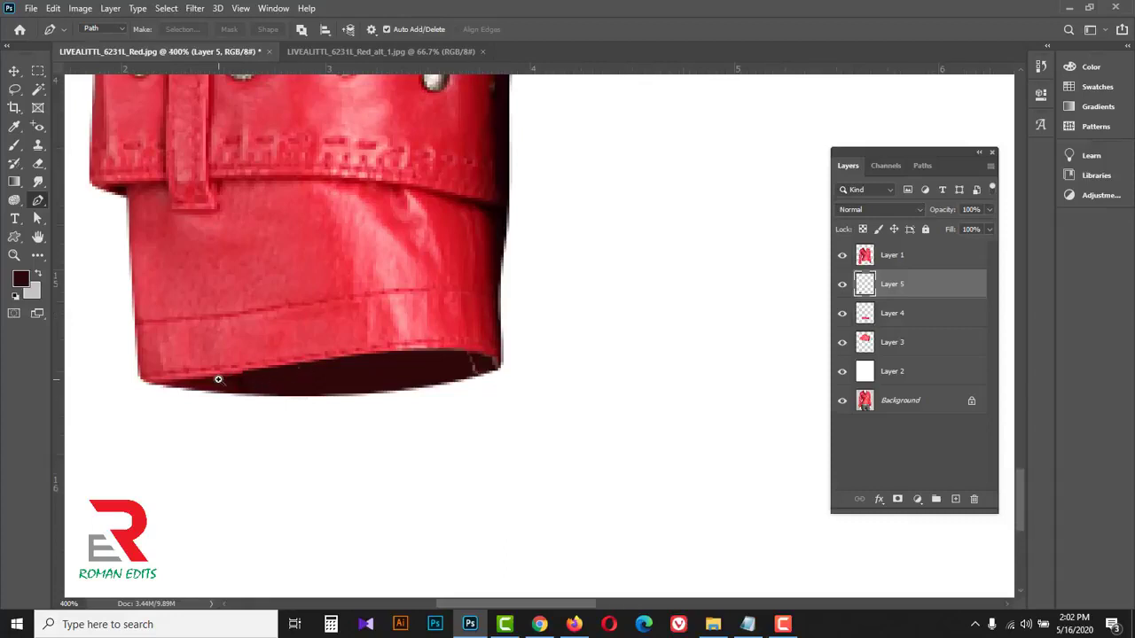
ctrl+click(239, 391)
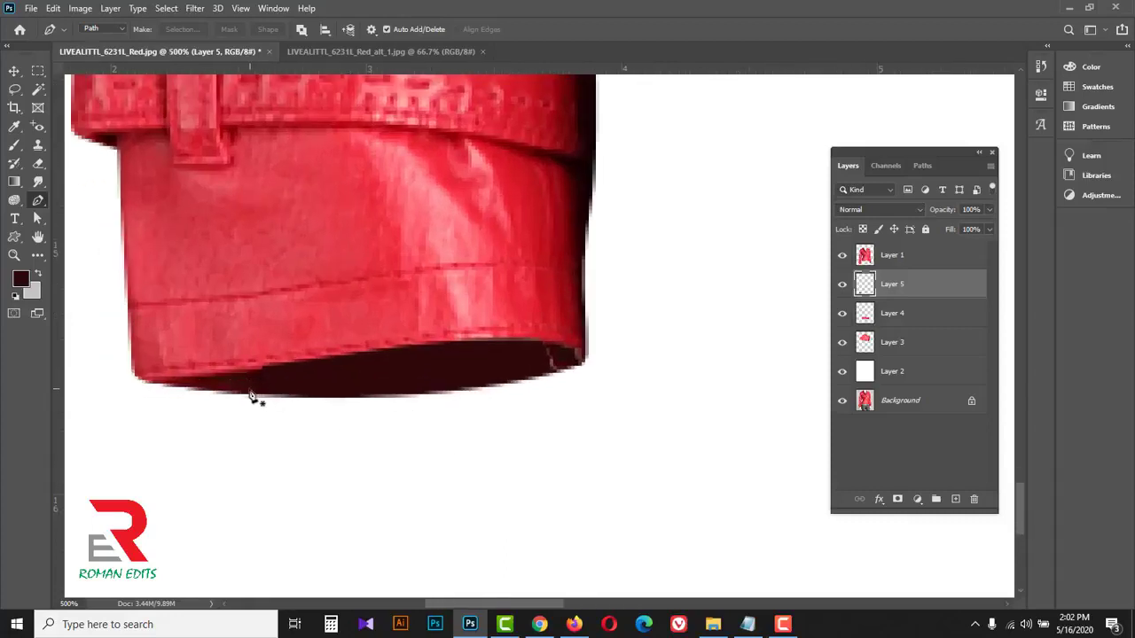
click(841, 257)
click(842, 257)
click(906, 257)
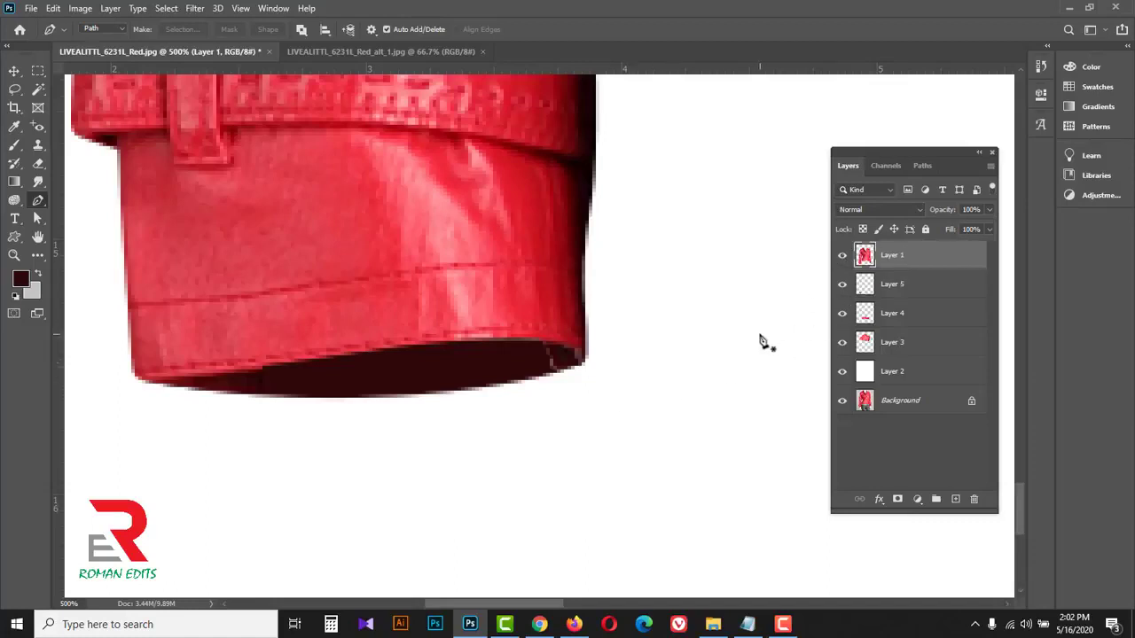
click(40, 165)
click(95, 167)
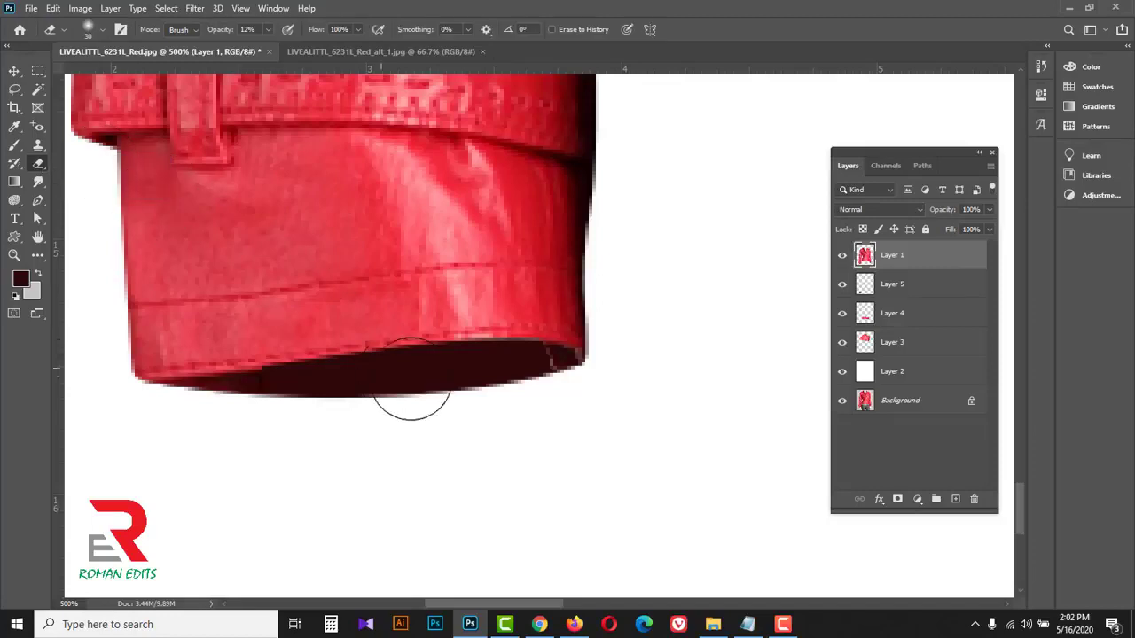
right_click(527, 410)
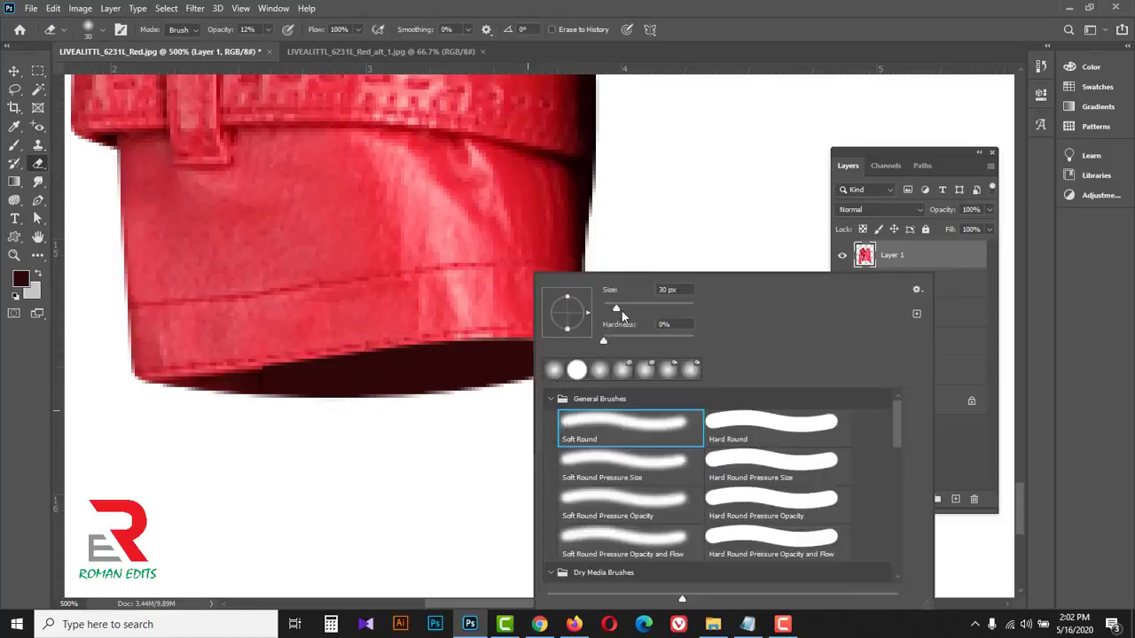
drag(618, 312, 610, 307)
click(687, 109)
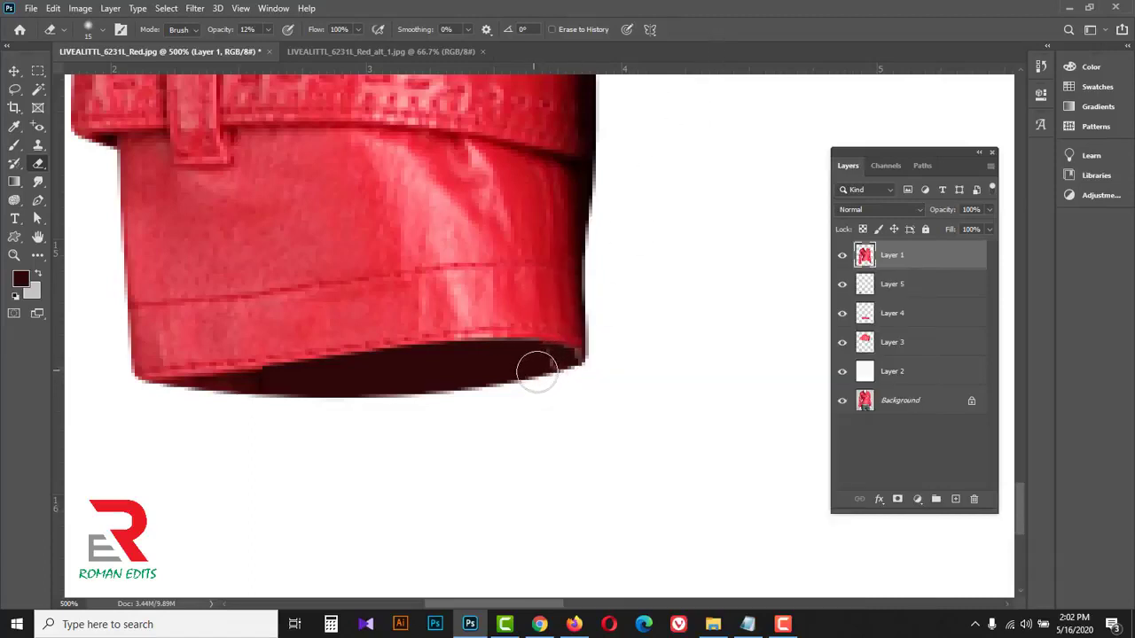
click(266, 33)
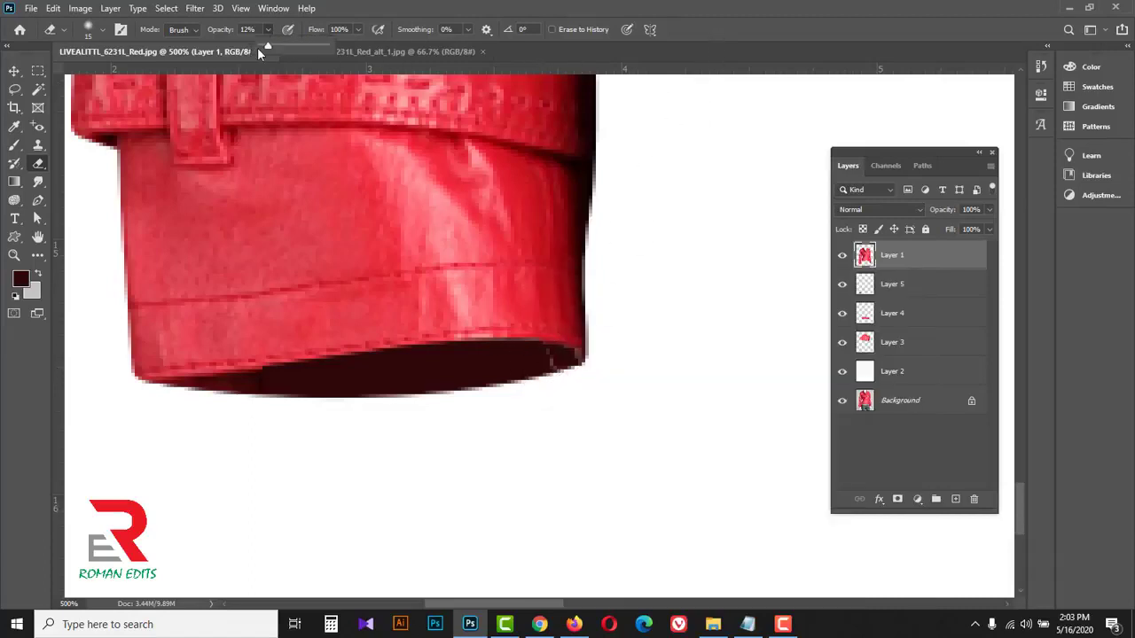
click(737, 32)
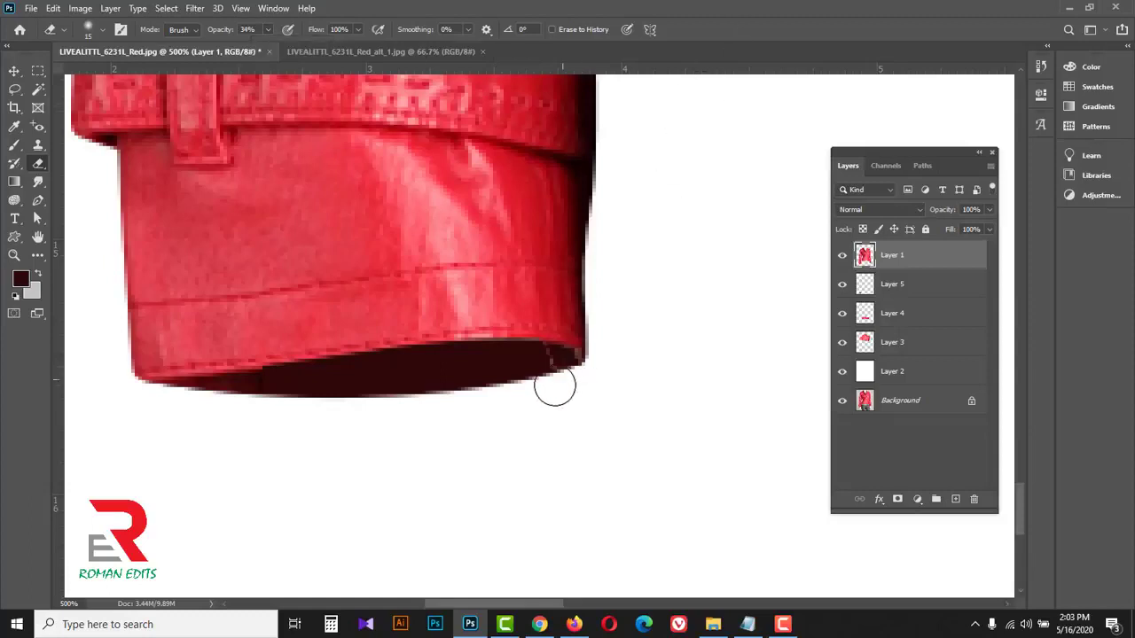
drag(547, 370, 539, 366)
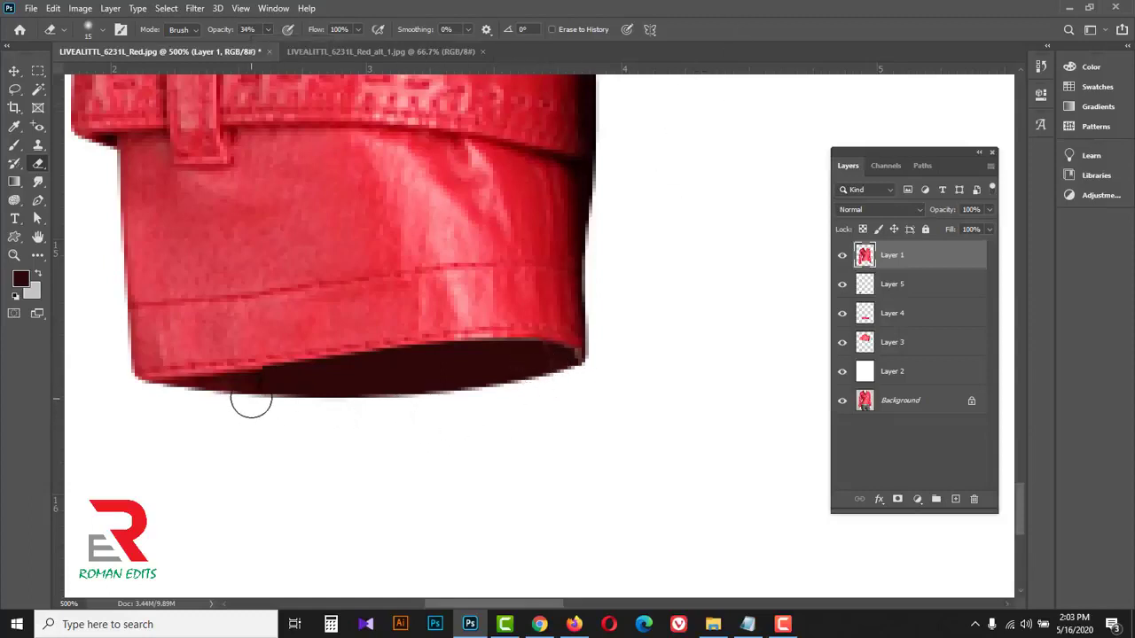
Erase the dark leftover strip along the inner edge of the right cuff on Layer 1, using a smaller Eraser at 100% opacity
alt+click(509, 422)
alt+click(509, 422)
alt+click(509, 422)
alt+click(509, 422)
alt+click(509, 422)
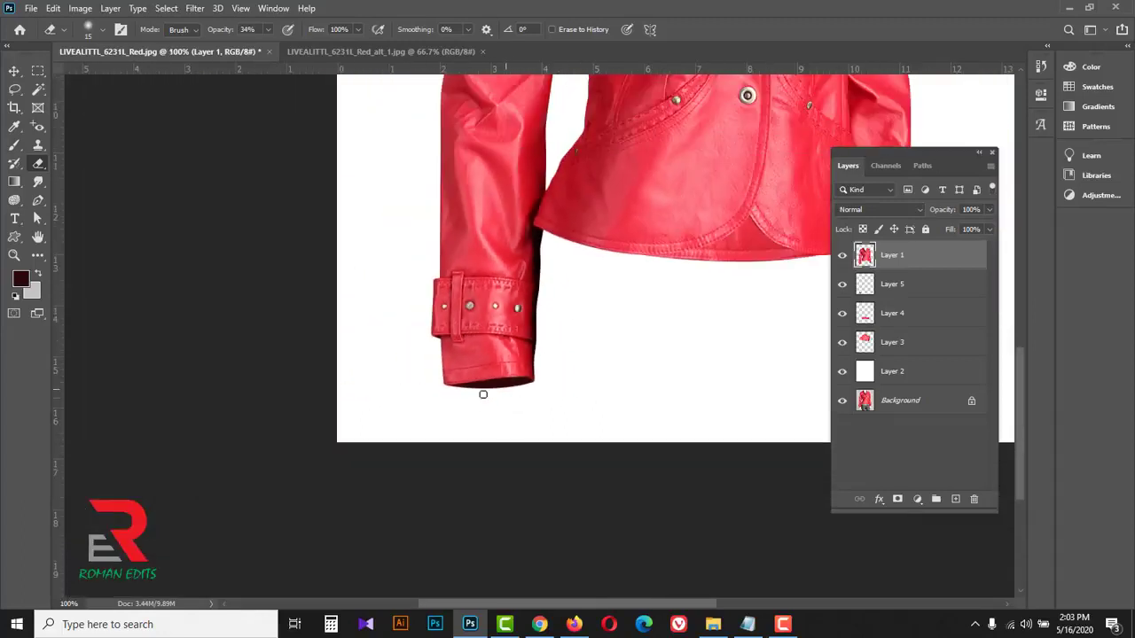
drag(484, 395, 278, 407)
drag(774, 373, 641, 376)
ctrl+click(614, 354)
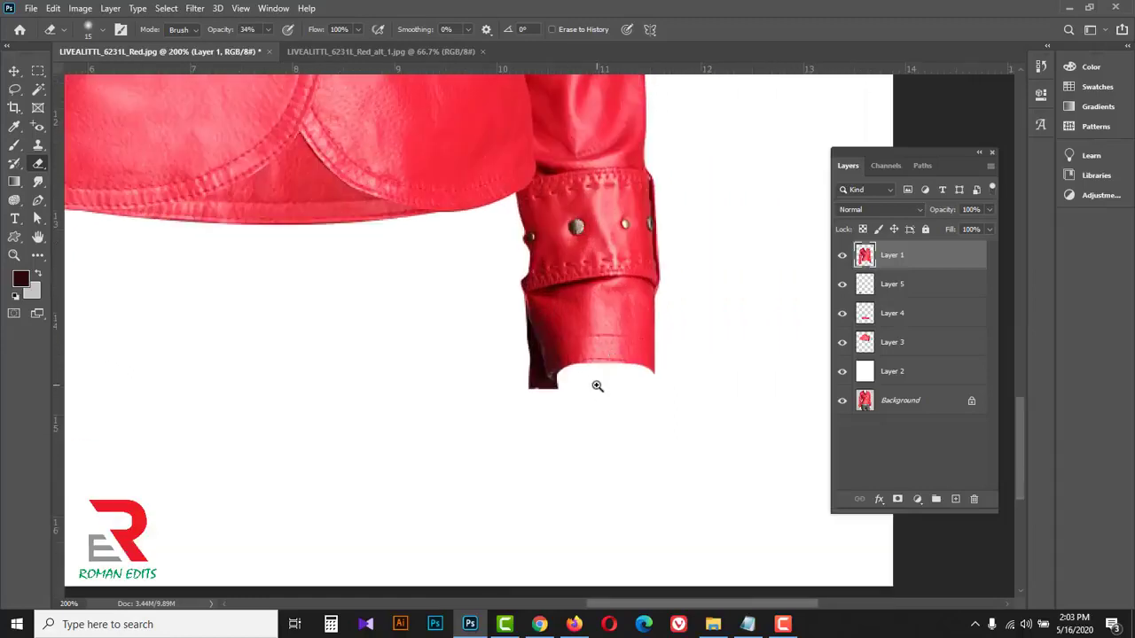
ctrl+click(598, 387)
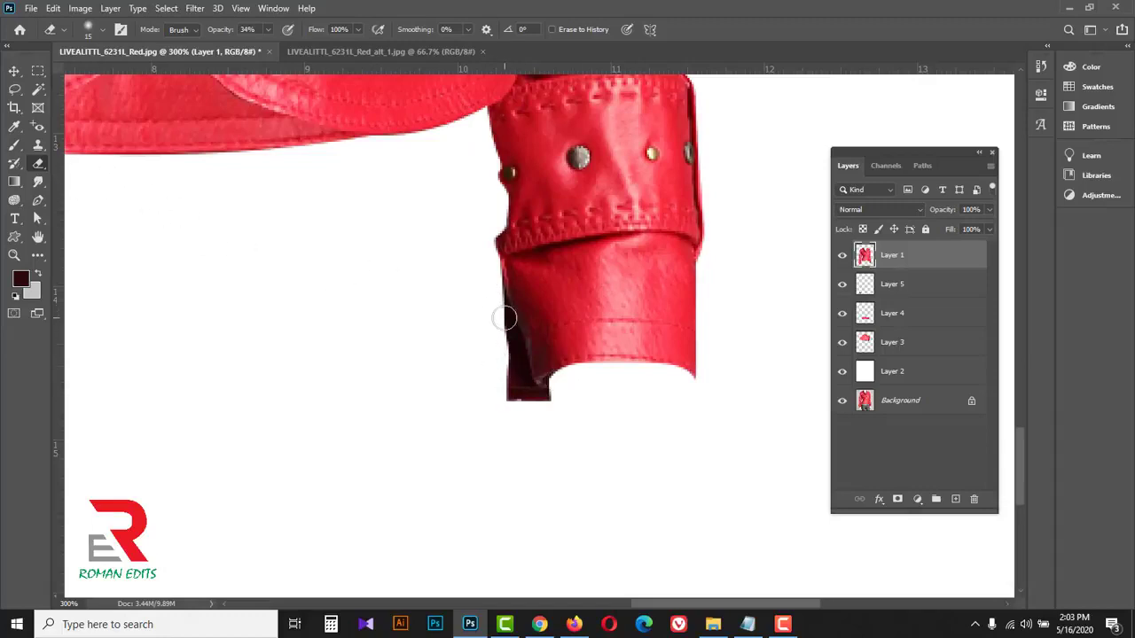
key(bracketleft)
key(bracketleft)
drag(502, 309, 507, 343)
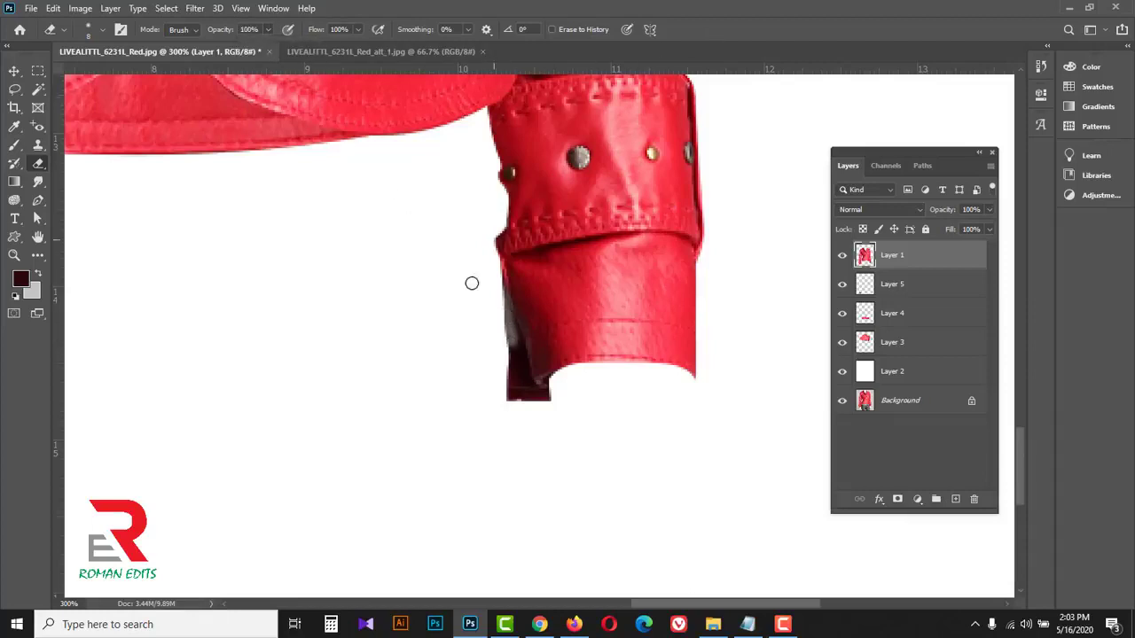
mouse_move(493, 288)
mouse_down()
mouse_move(546, 403)
mouse_move(506, 347)
mouse_move(520, 402)
mouse_move(538, 400)
mouse_move(506, 393)
mouse_up()
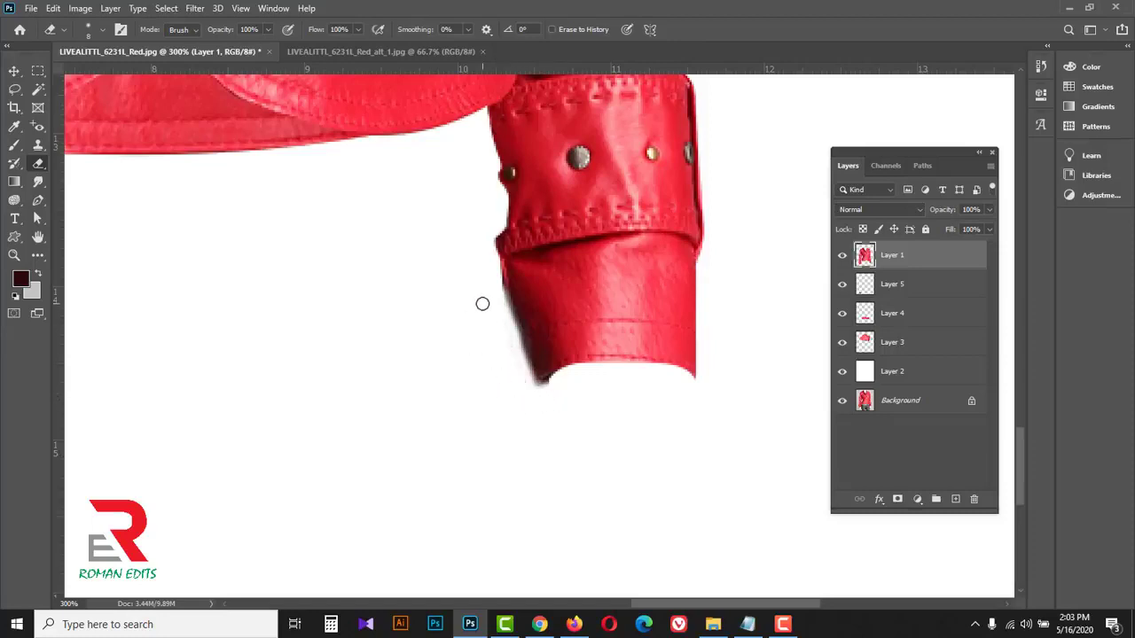
drag(497, 287, 534, 383)
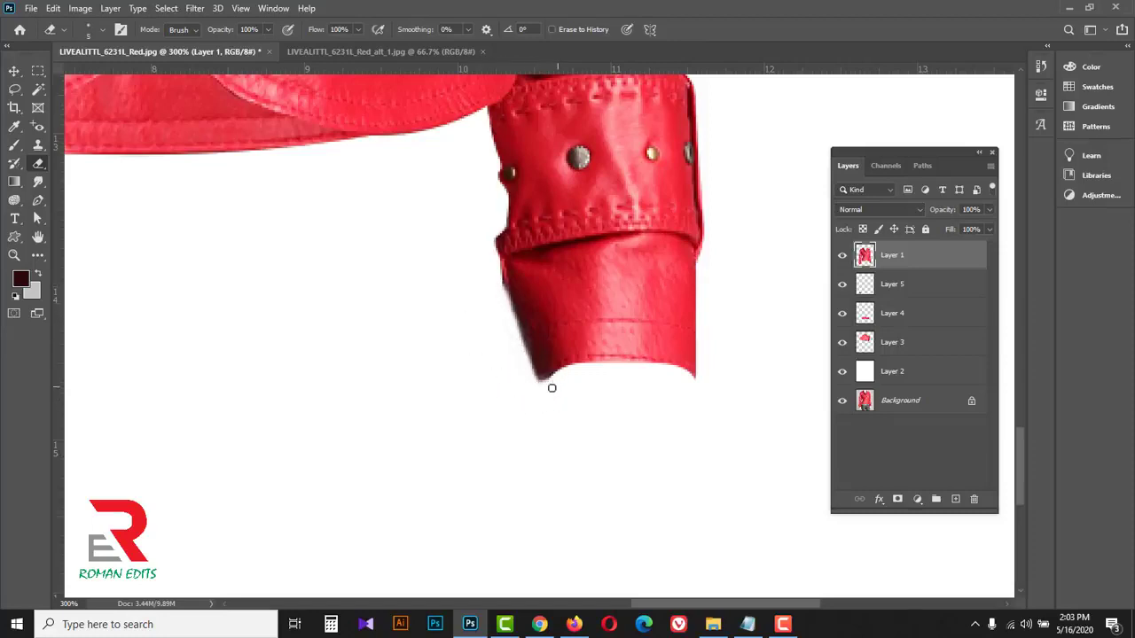
Draw a closed Pen tool path around the right cuff's opening, curving below the missing back edge and overlapping the sleeve's lower part
click(38, 201)
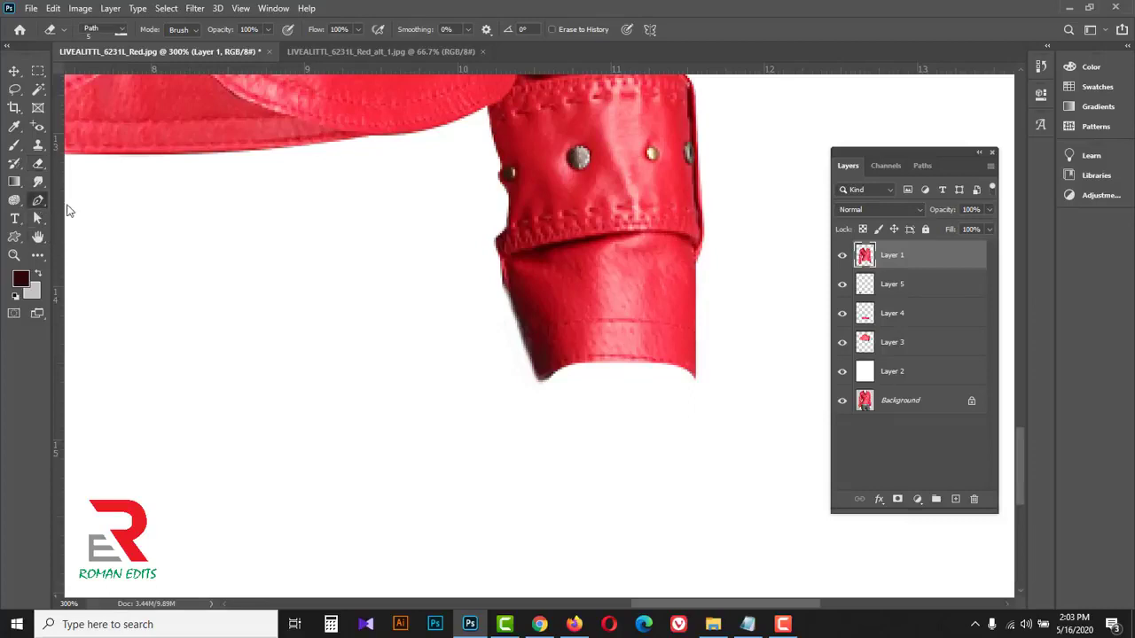
click(96, 204)
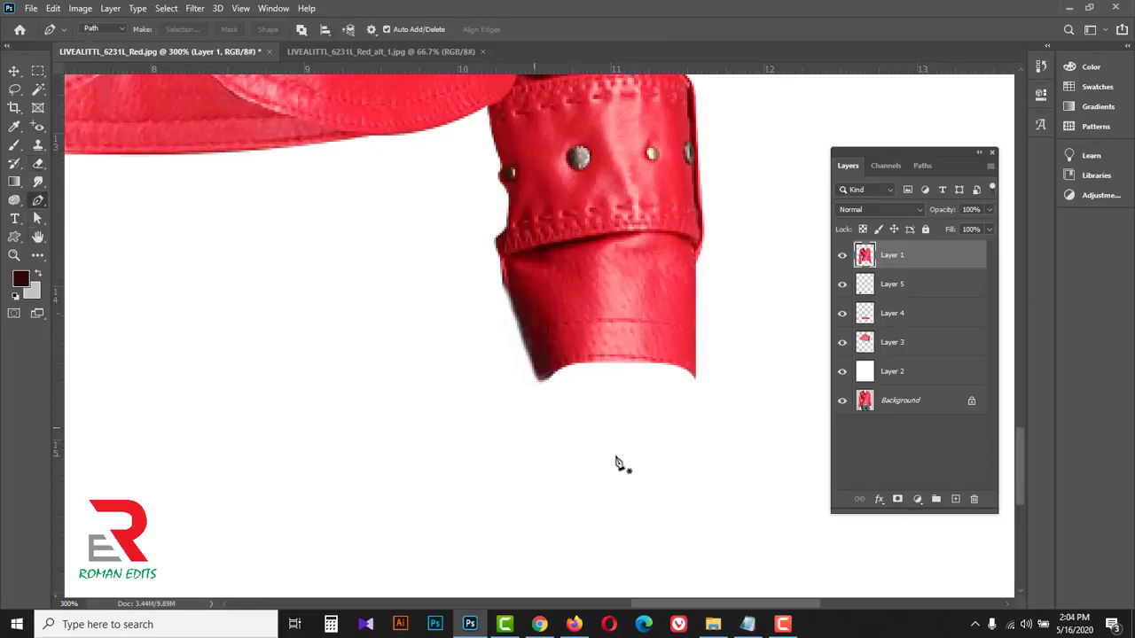
click(538, 381)
drag(600, 394, 696, 361)
drag(533, 323, 528, 334)
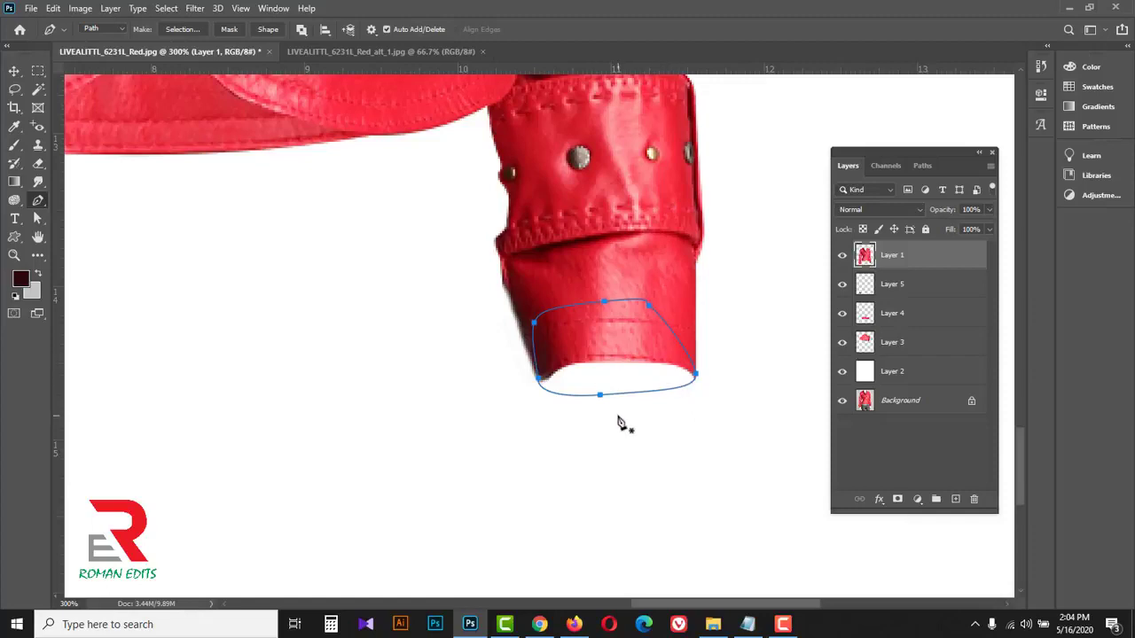
Convert the right cuff path to a selection and fill it with the dark maroon foreground color on a new layer above Layer 1
key(ctrl+Return)
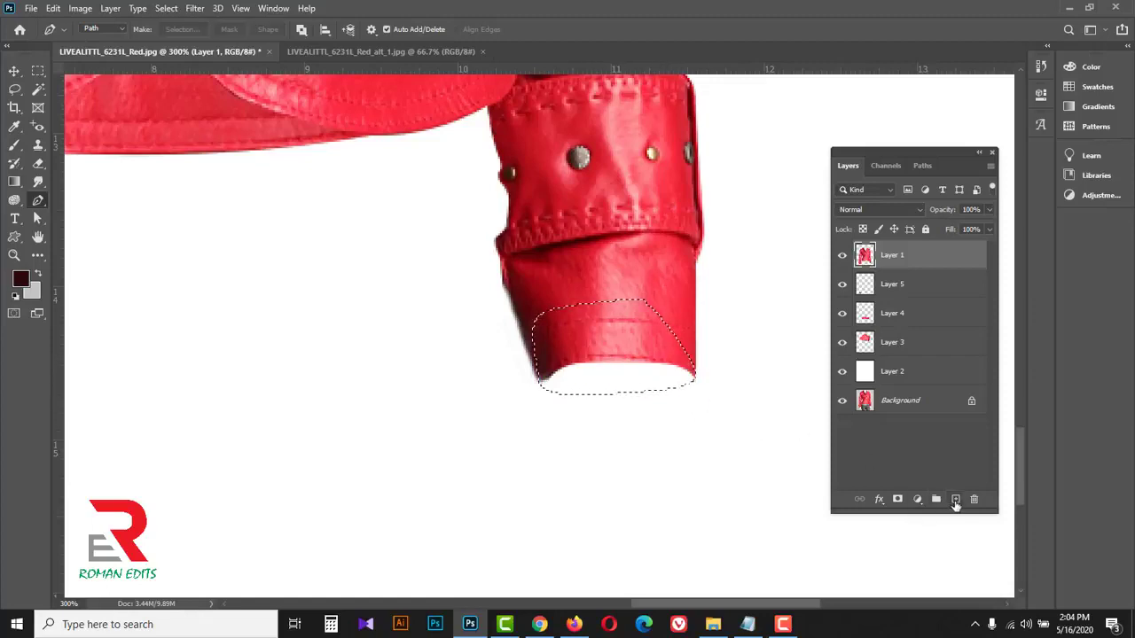
key(ctrl+shift+alt+n)
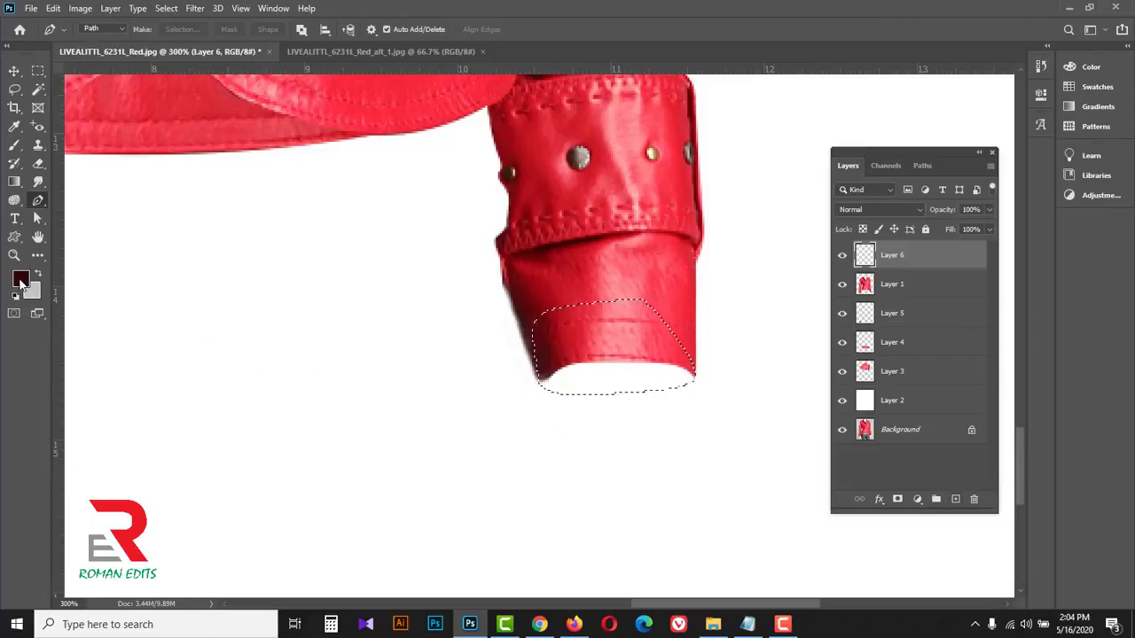
click(21, 281)
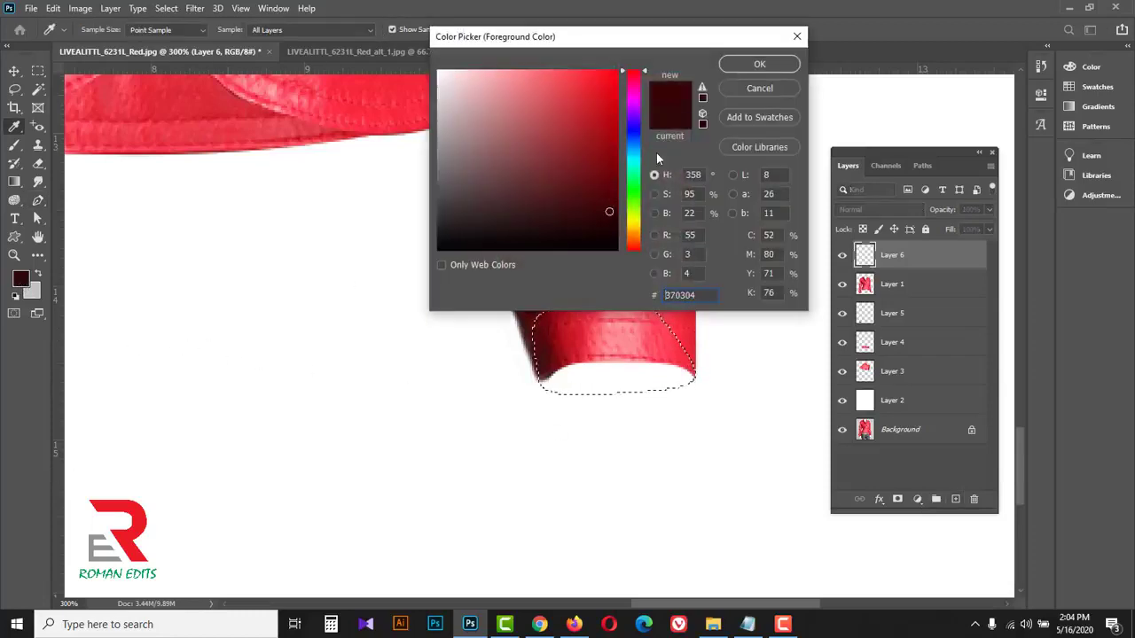
click(736, 67)
key(p)
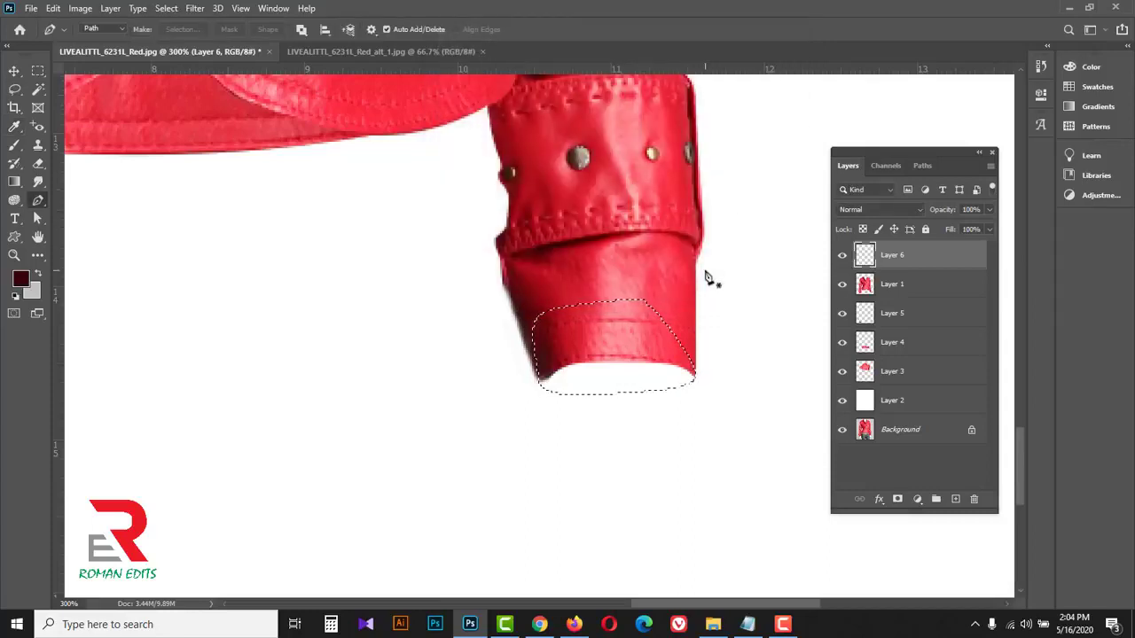
key(alt+BackSpace)
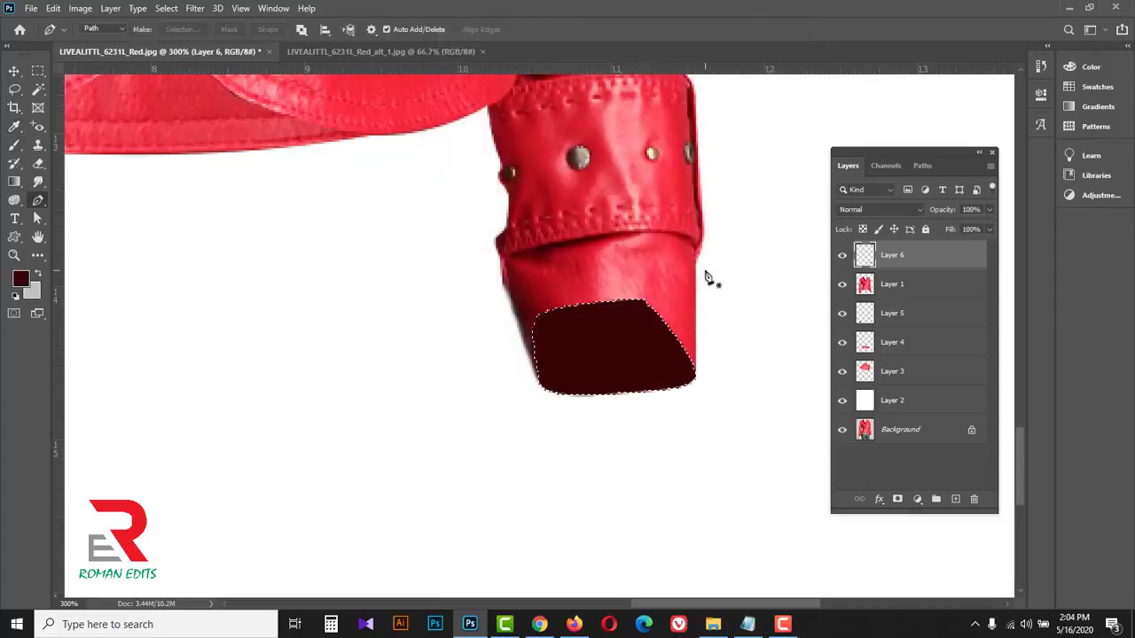
Clear the selection and move Layer 6, which holds the right cuff's dark fill, directly beneath Layer 1
key(ctrl+d)
drag(928, 260, 937, 299)
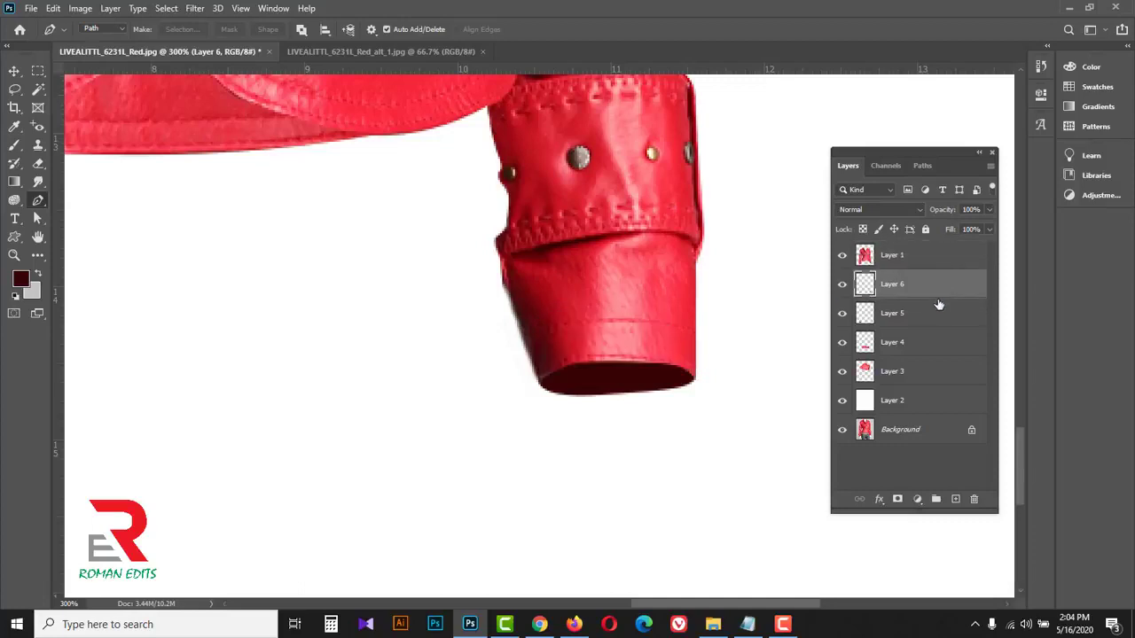
scroll(499, 315, down, 4)
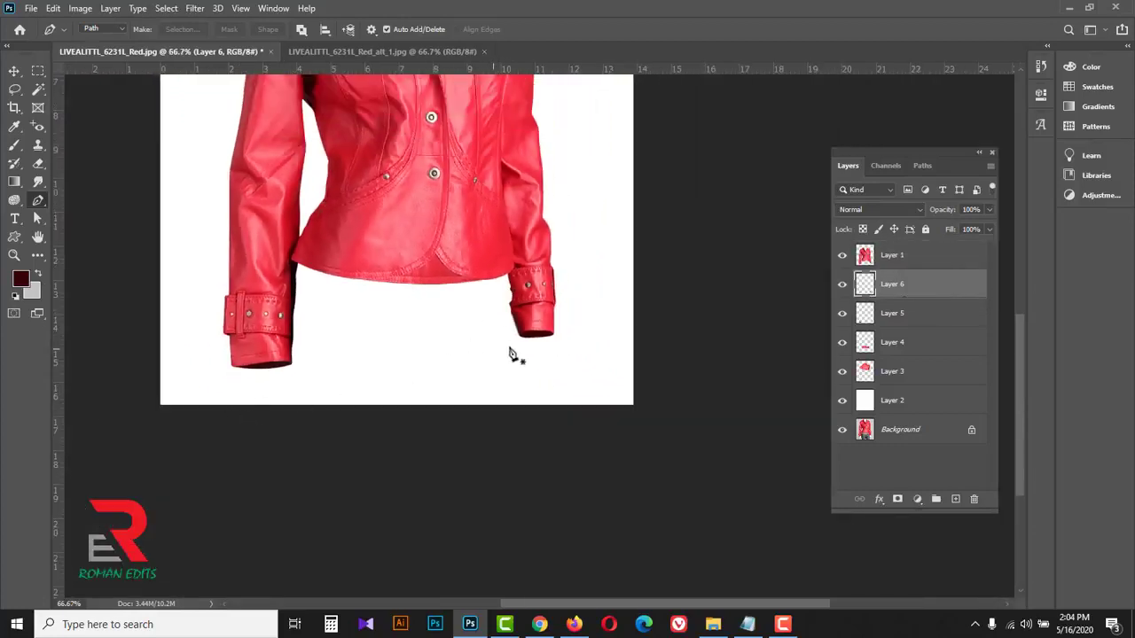
drag(424, 215, 494, 438)
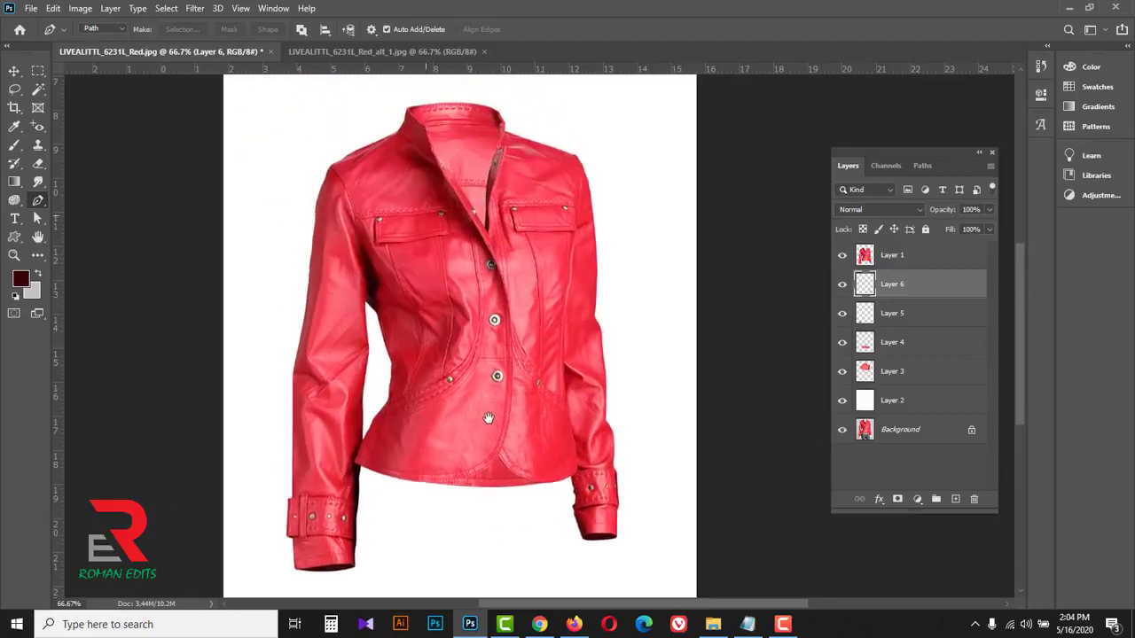
drag(473, 302, 480, 305)
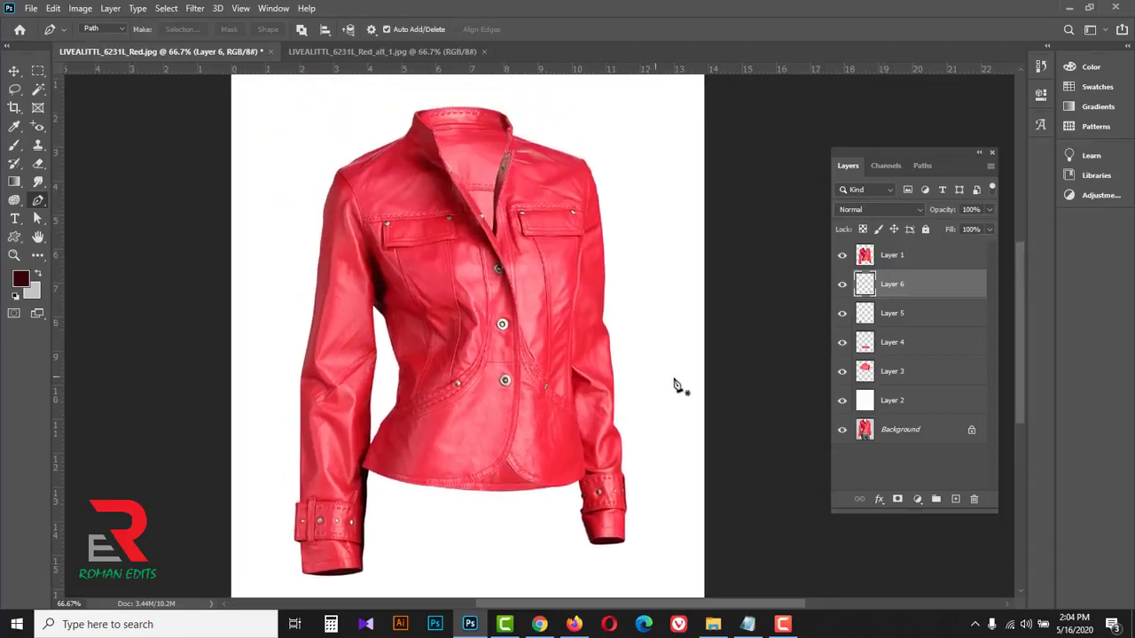
click(882, 265)
click(842, 255)
click(842, 255)
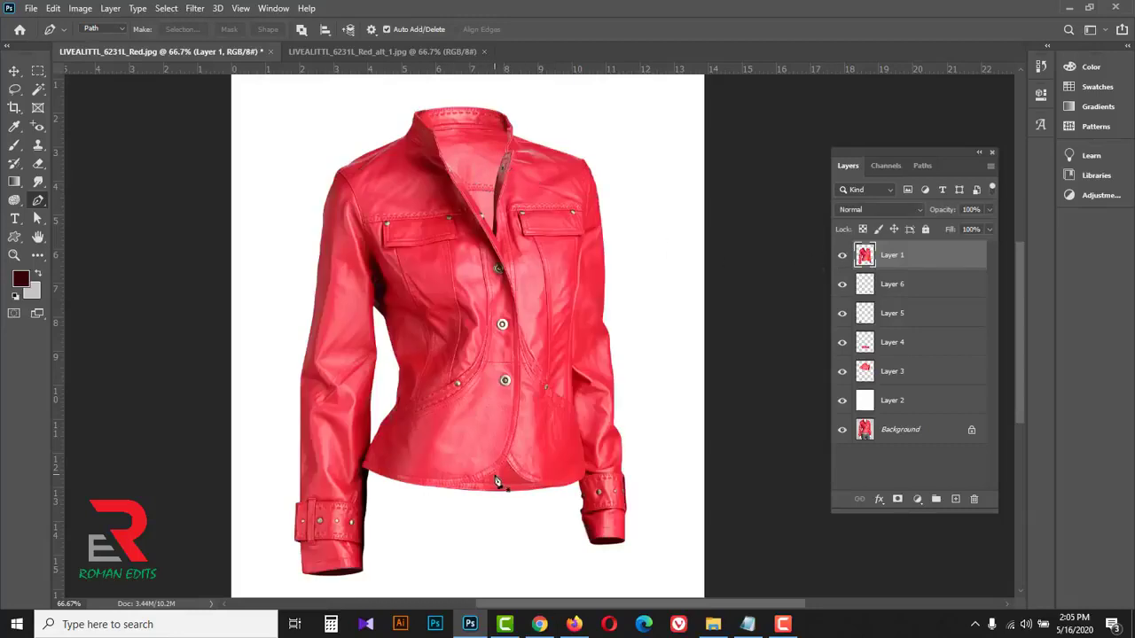
Add a new empty layer between Layer 1 and Layer 6, and set the foreground color to black (000000)
click(908, 288)
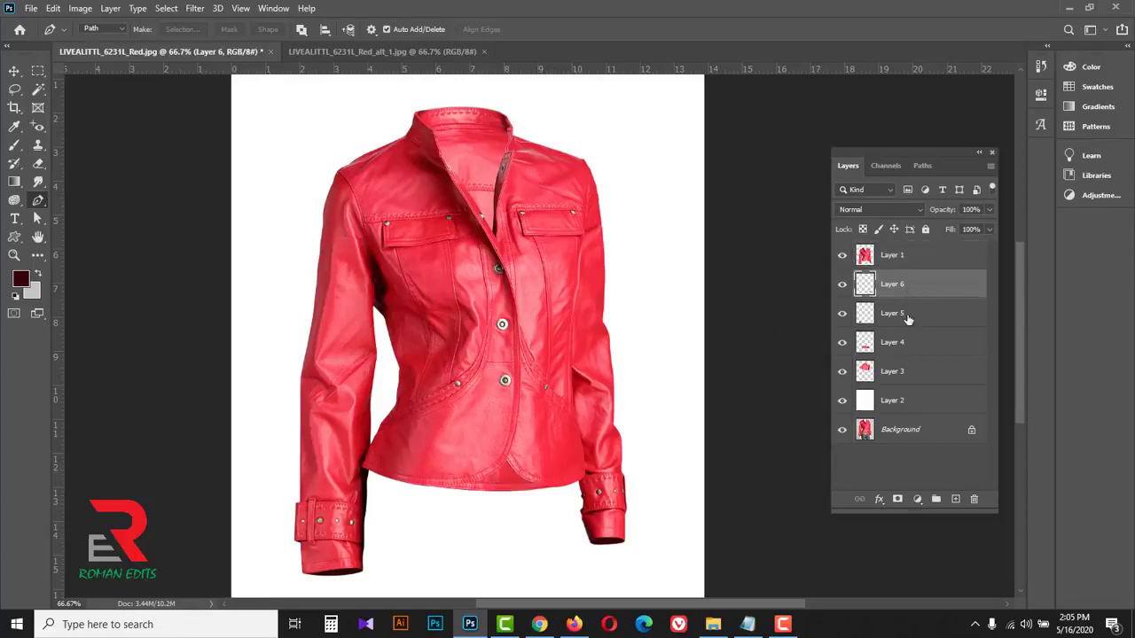
click(956, 500)
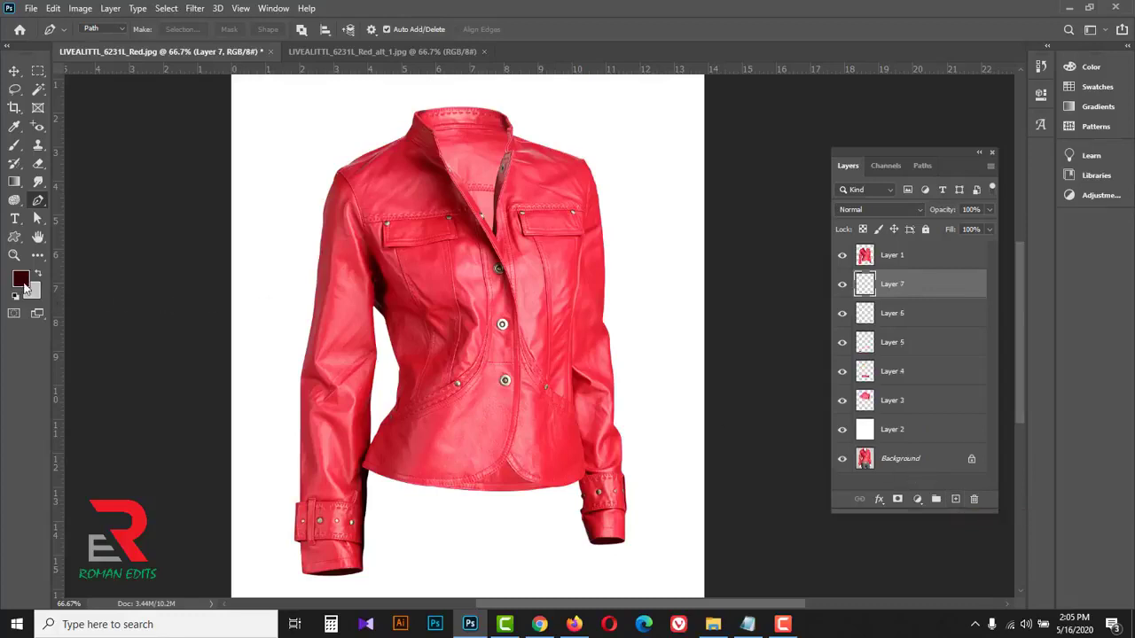
click(21, 280)
drag(465, 220, 432, 254)
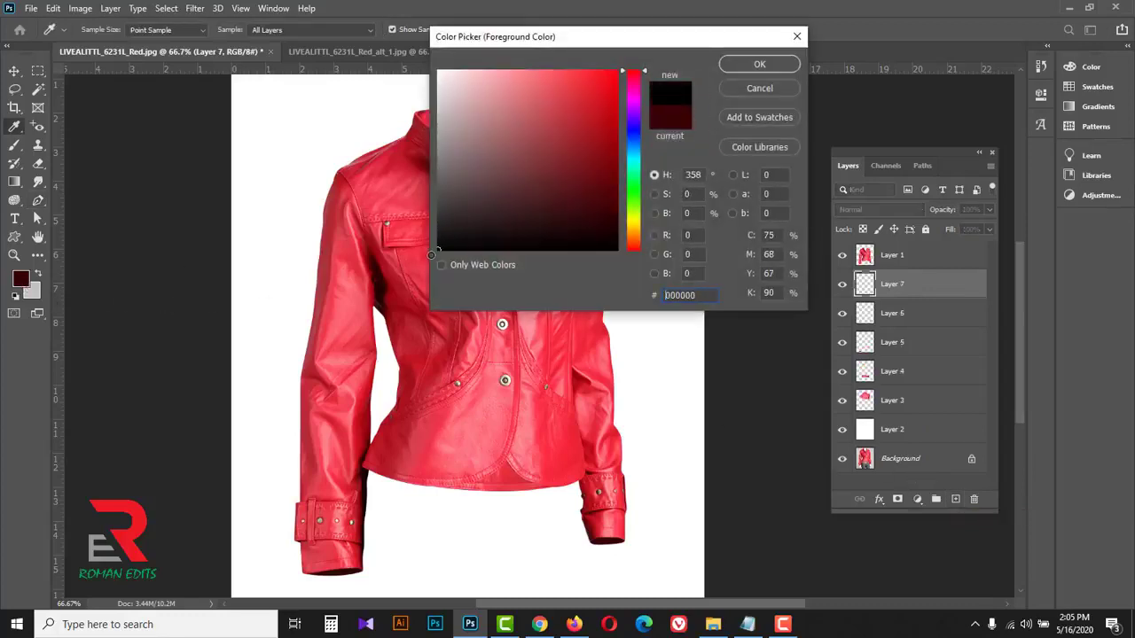
click(759, 66)
key(p)
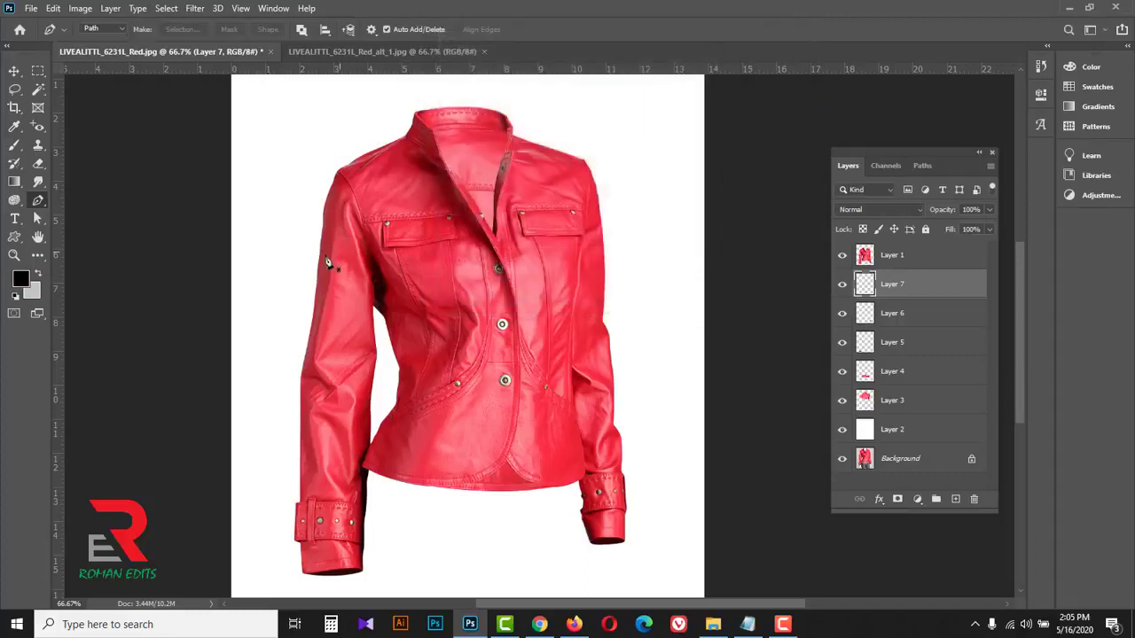
Paint soft black shading behind the jacket's neck opening and shoulders on Layer 7 with a 354 px Soft Round brush at 0% hardness
click(14, 147)
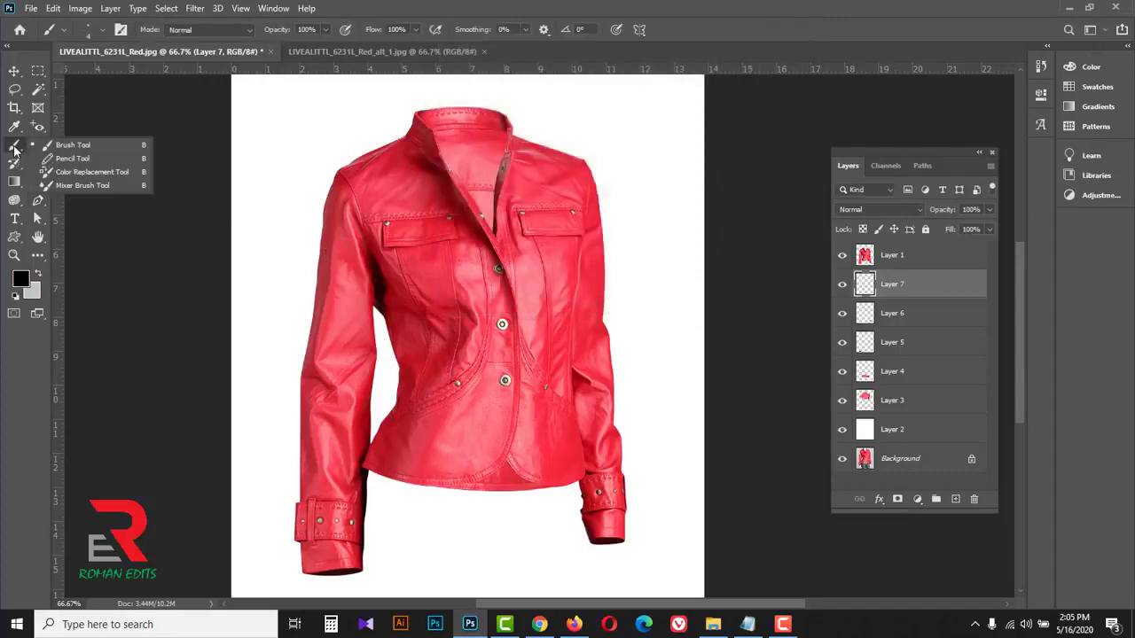
click(73, 146)
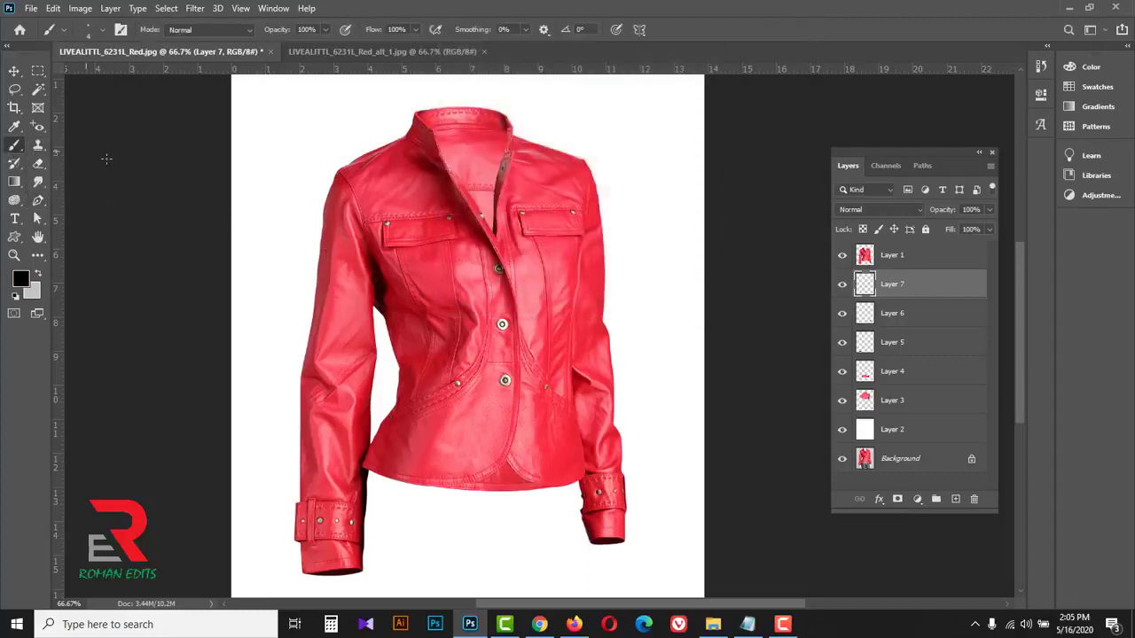
right_click(264, 168)
drag(344, 209, 373, 208)
right_click(356, 142)
mouse_move(464, 181)
mouse_down()
mouse_move(446, 183)
mouse_move(507, 182)
mouse_up()
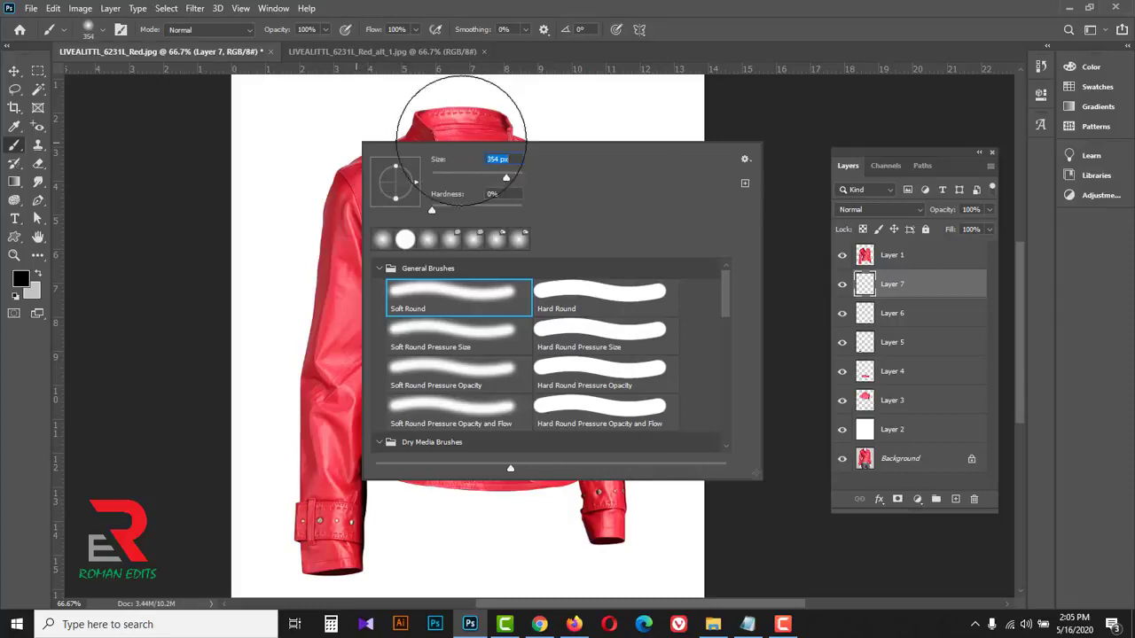
click(769, 33)
click(367, 197)
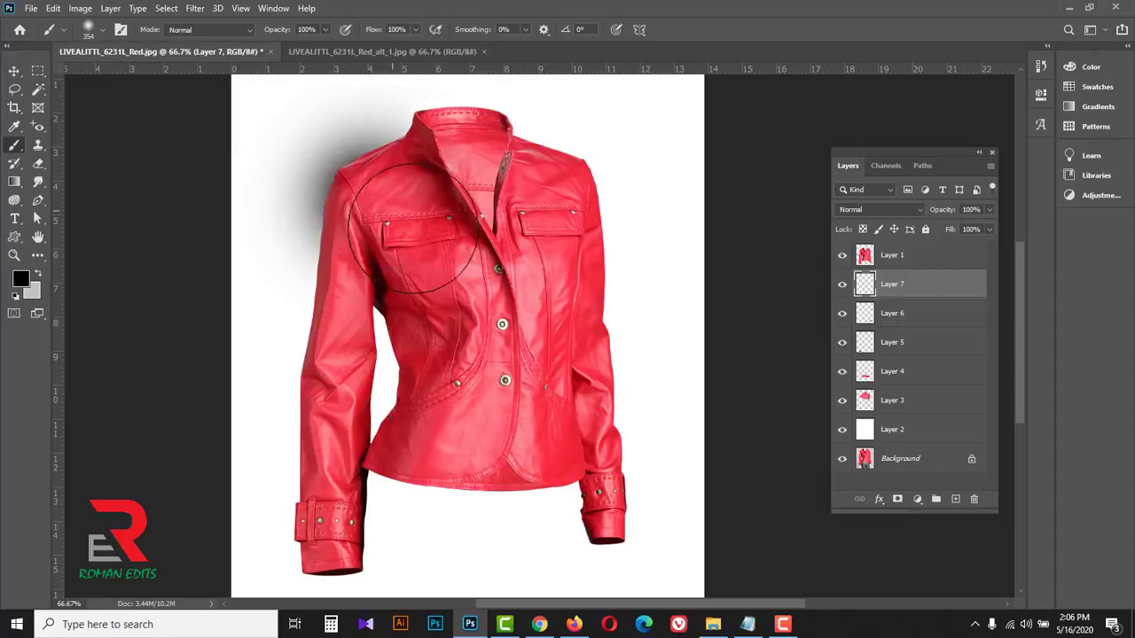
mouse_move(414, 229)
mouse_down()
mouse_move(457, 269)
mouse_move(438, 191)
mouse_move(474, 301)
mouse_up()
click(572, 192)
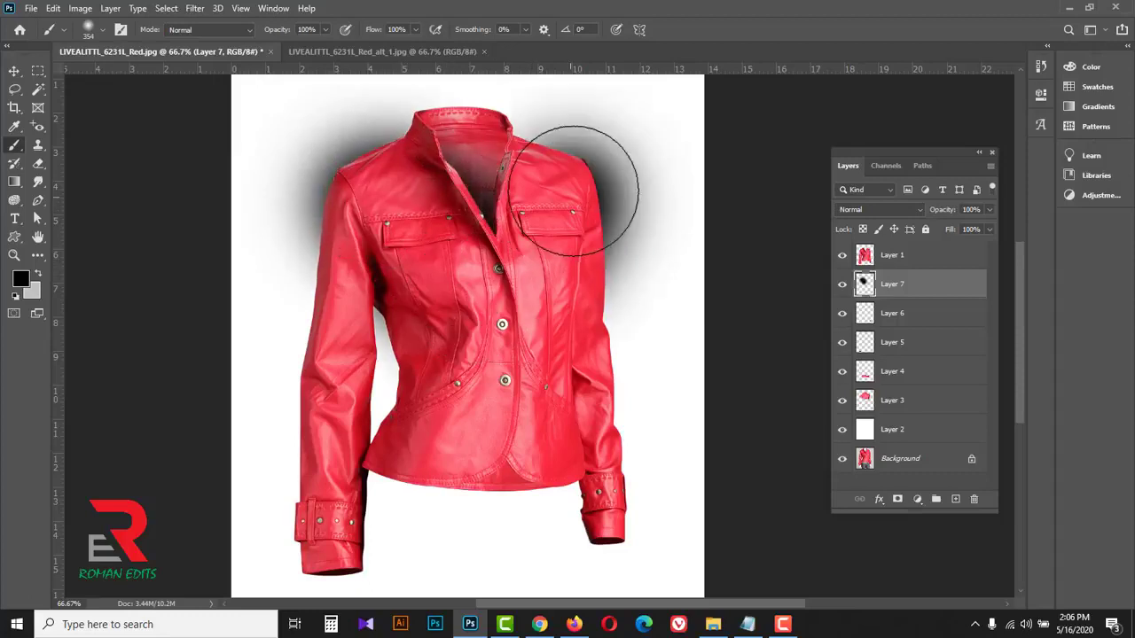
drag(573, 192, 486, 405)
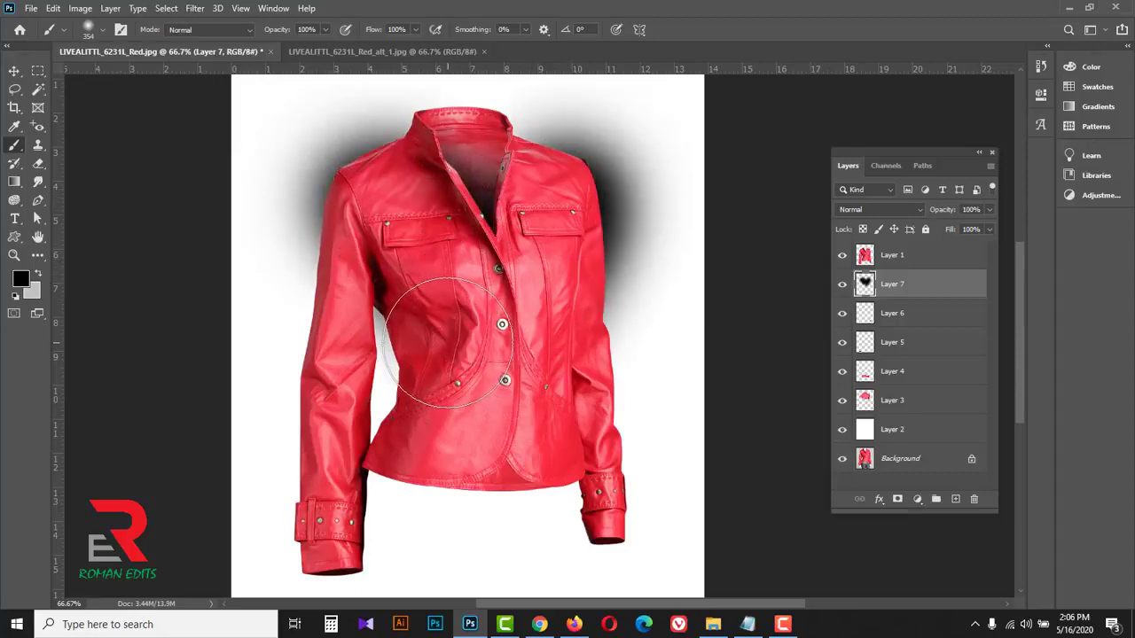
Set Layer 7 to Multiply and erase the black shading outside the jacket's outline with a soft 155 px Eraser
click(916, 213)
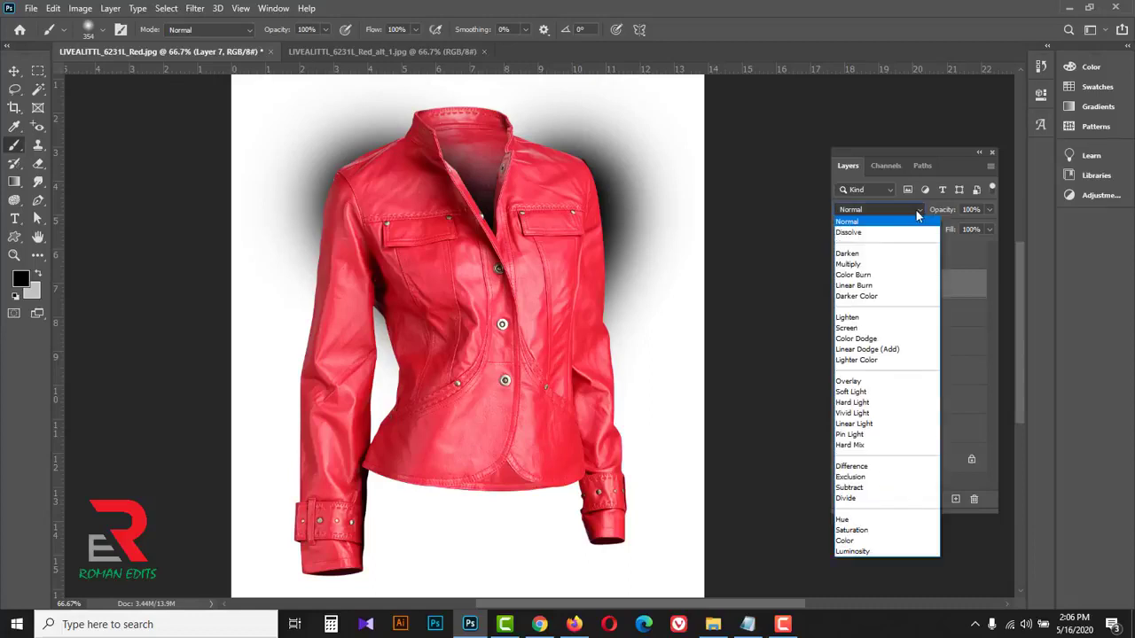
click(868, 263)
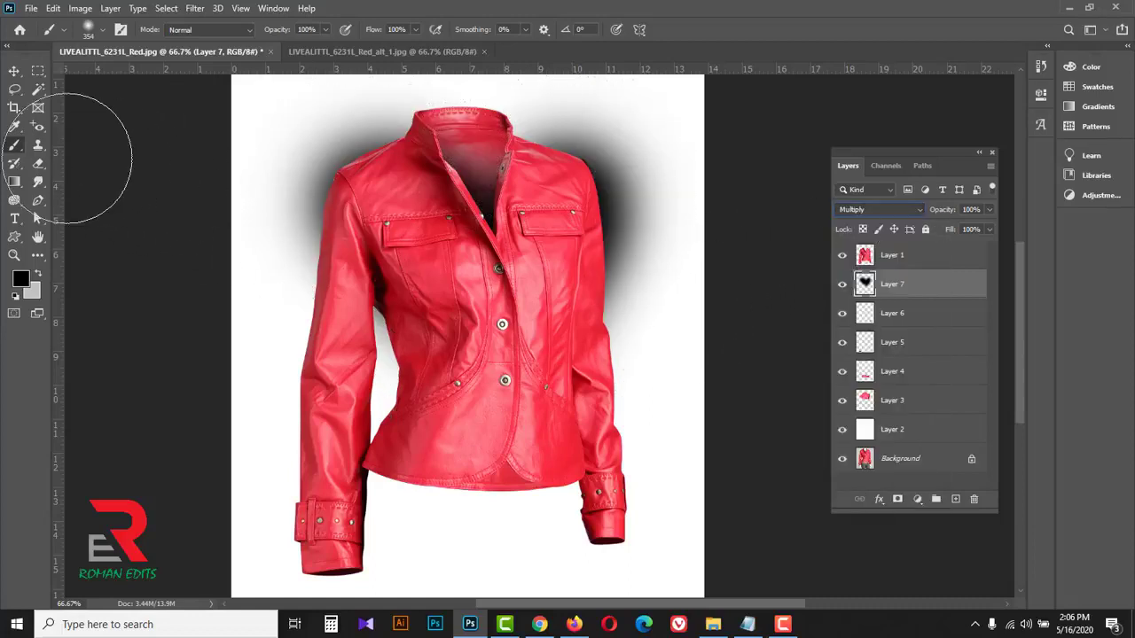
click(38, 163)
right_click(40, 164)
click(96, 165)
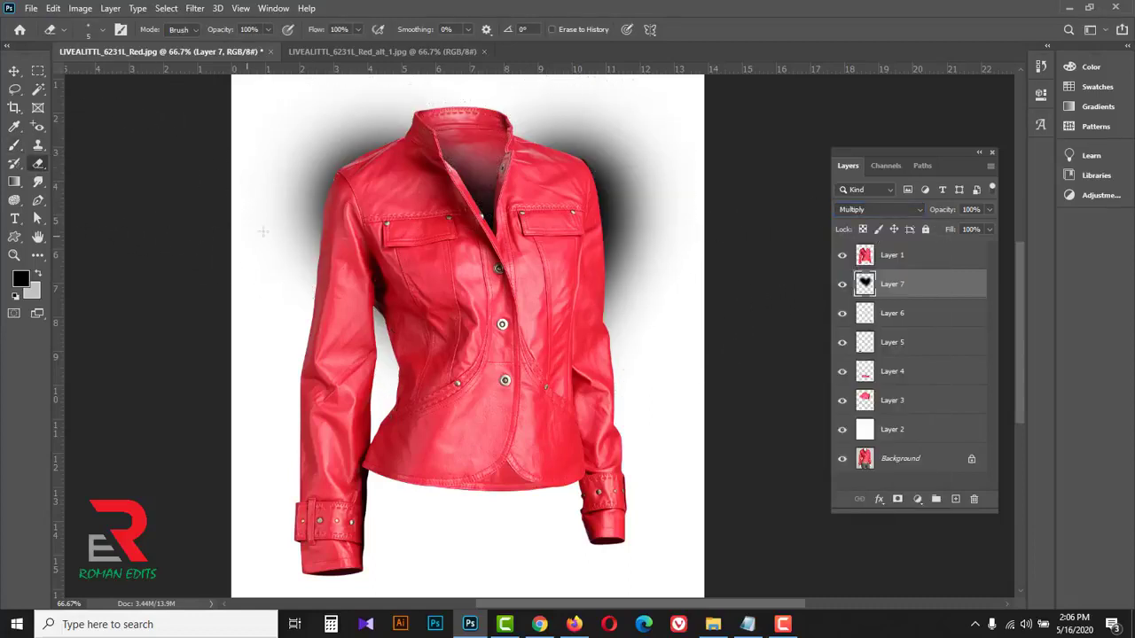
right_click(257, 219)
drag(336, 257, 393, 262)
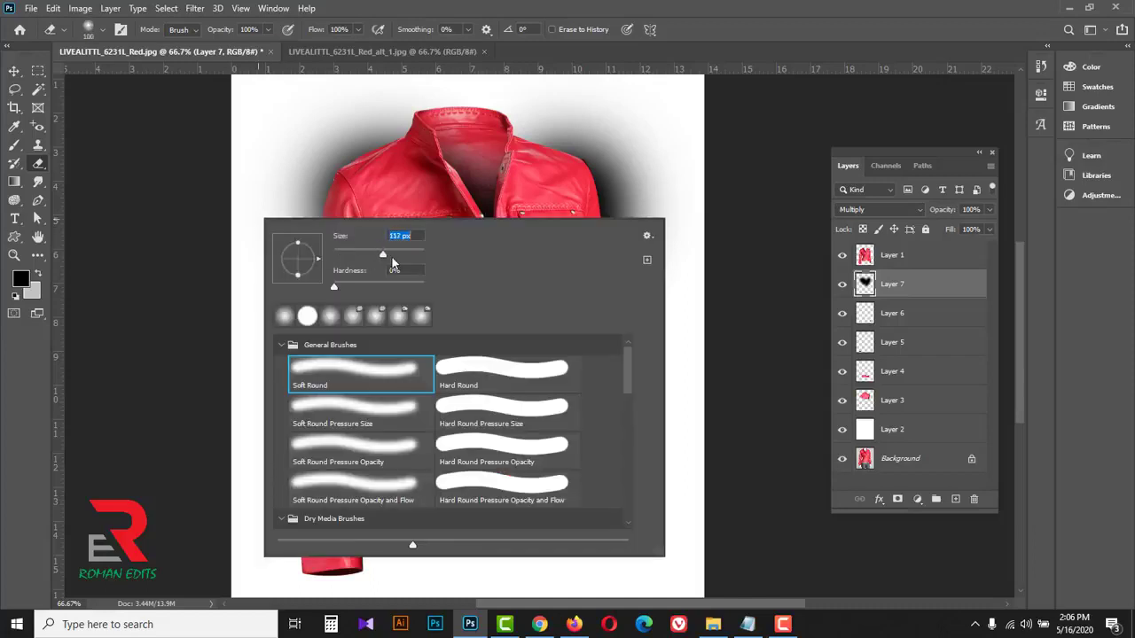
click(722, 33)
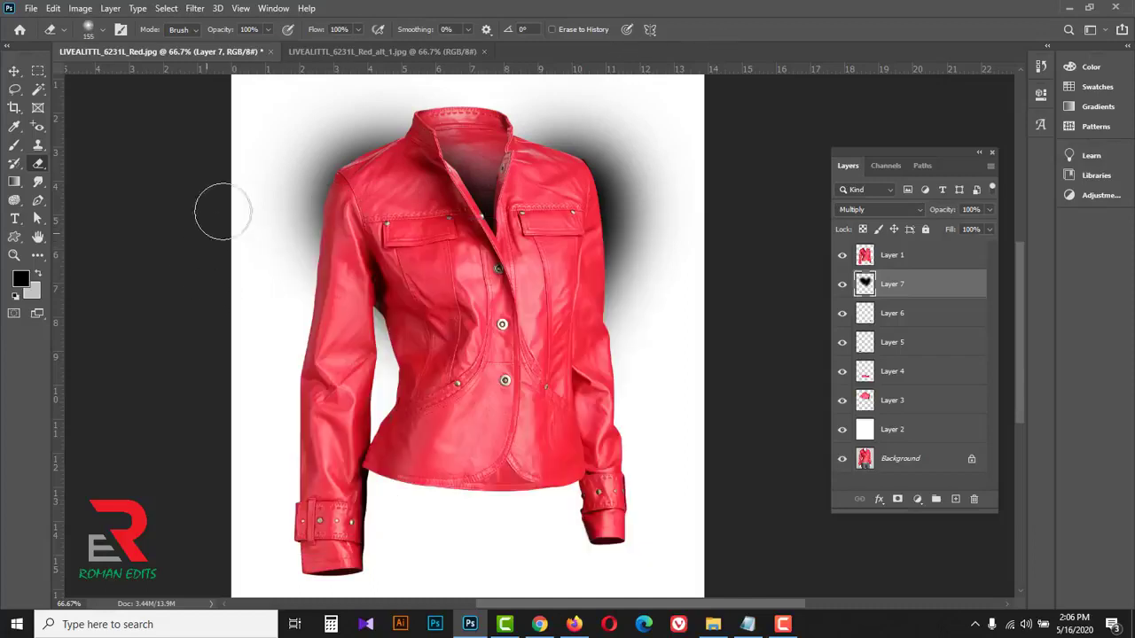
mouse_move(291, 168)
mouse_down()
mouse_move(349, 315)
mouse_move(375, 329)
mouse_move(384, 122)
mouse_move(275, 148)
mouse_up()
mouse_move(611, 322)
mouse_down()
mouse_move(608, 144)
mouse_move(628, 116)
mouse_move(540, 116)
mouse_move(679, 142)
mouse_move(615, 331)
mouse_move(684, 342)
mouse_up()
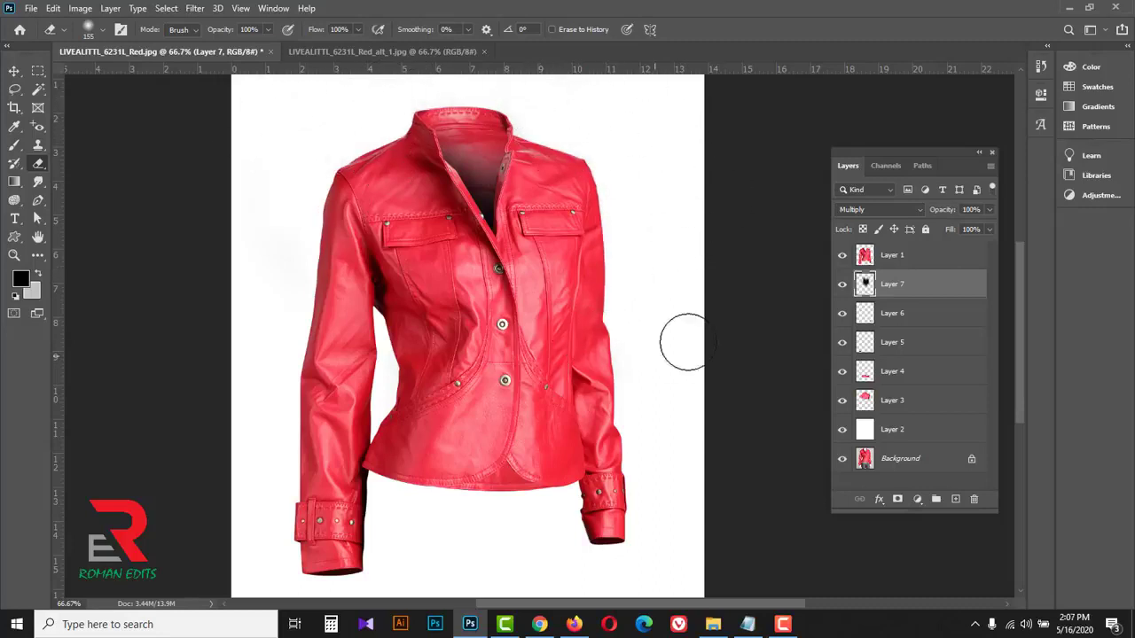
Lower Layer 7's opacity to 75% and fade the shading near the collar's top with a soft 417 px Eraser
click(988, 214)
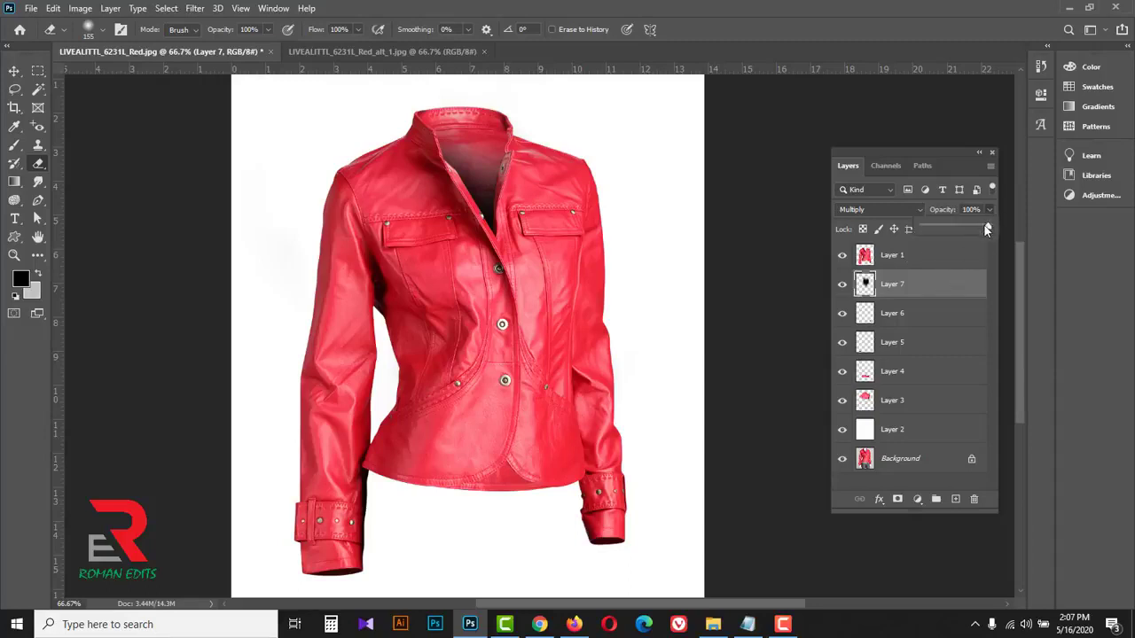
drag(987, 229, 973, 229)
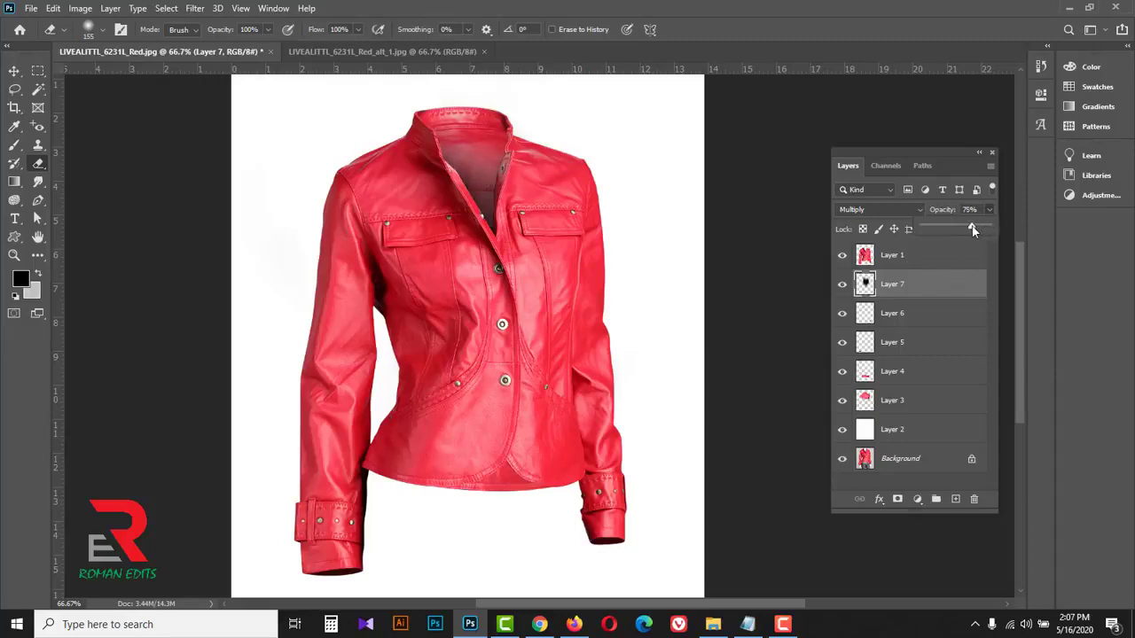
right_click(544, 124)
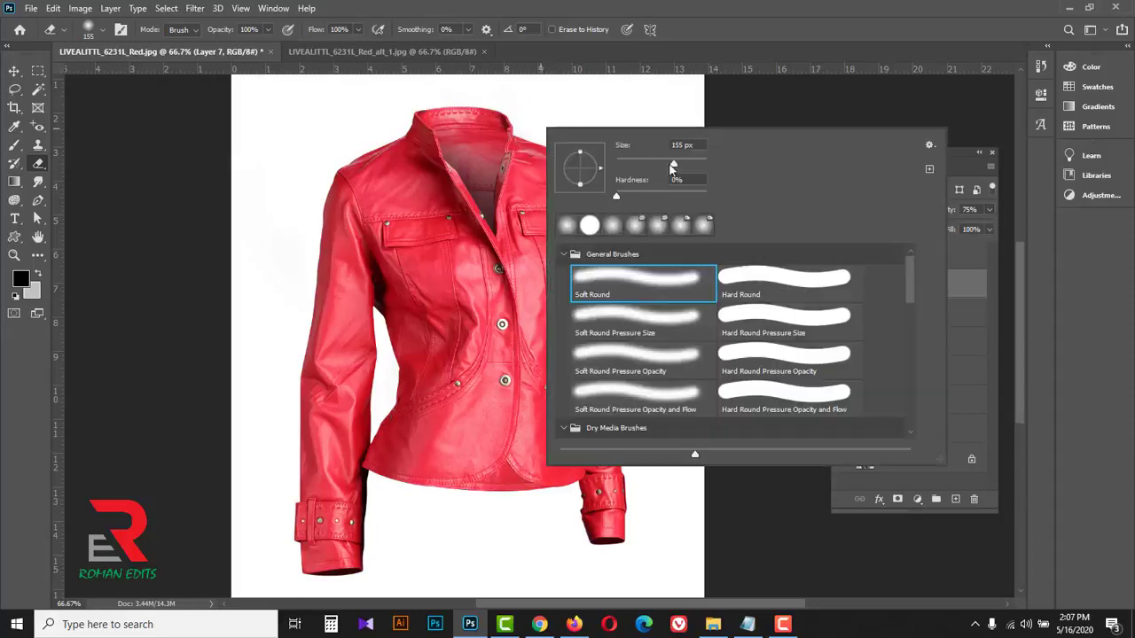
drag(673, 168, 691, 168)
key(Return)
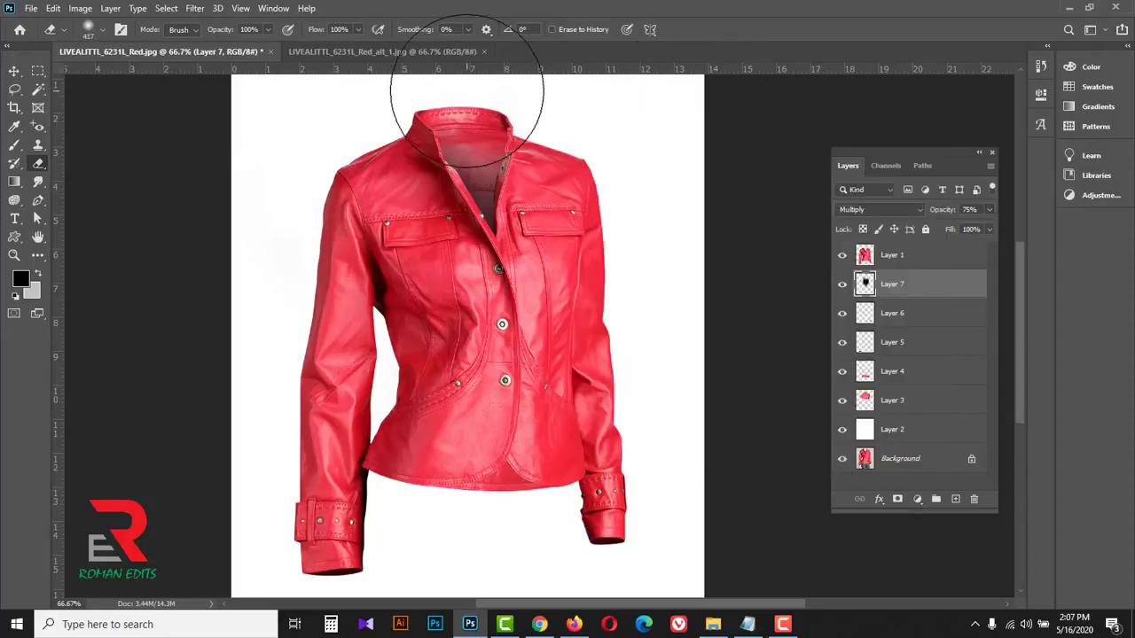
click(467, 90)
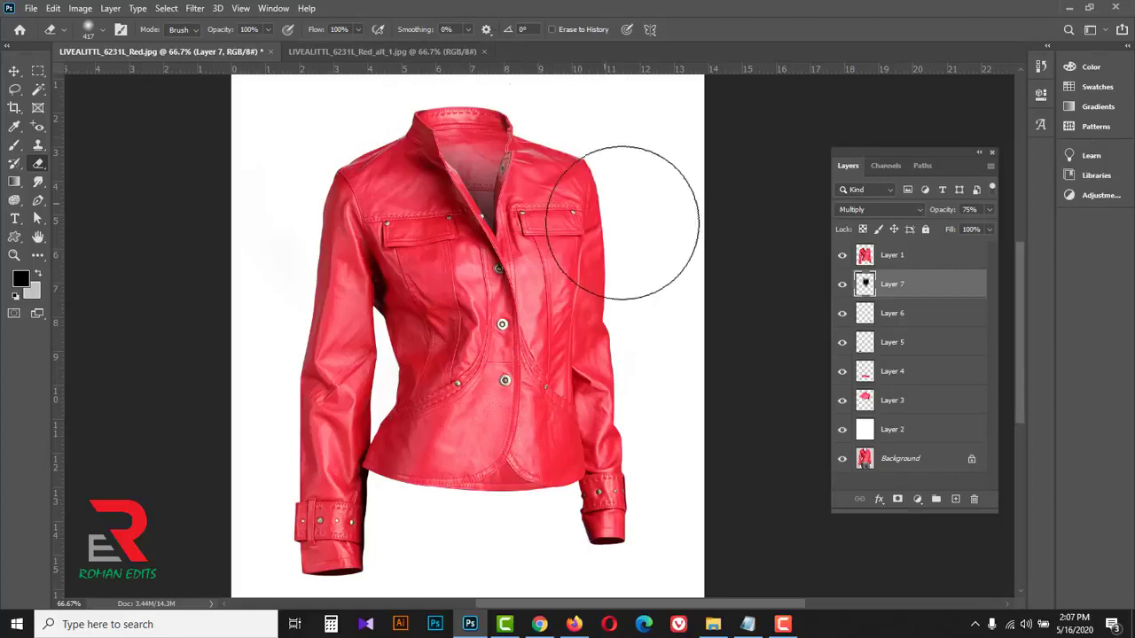
On Layer 1, erase the dark fringe along the right front placket's inner edge below the upper snap with a Hard Round 7 px Eraser
ctrl+click(493, 179)
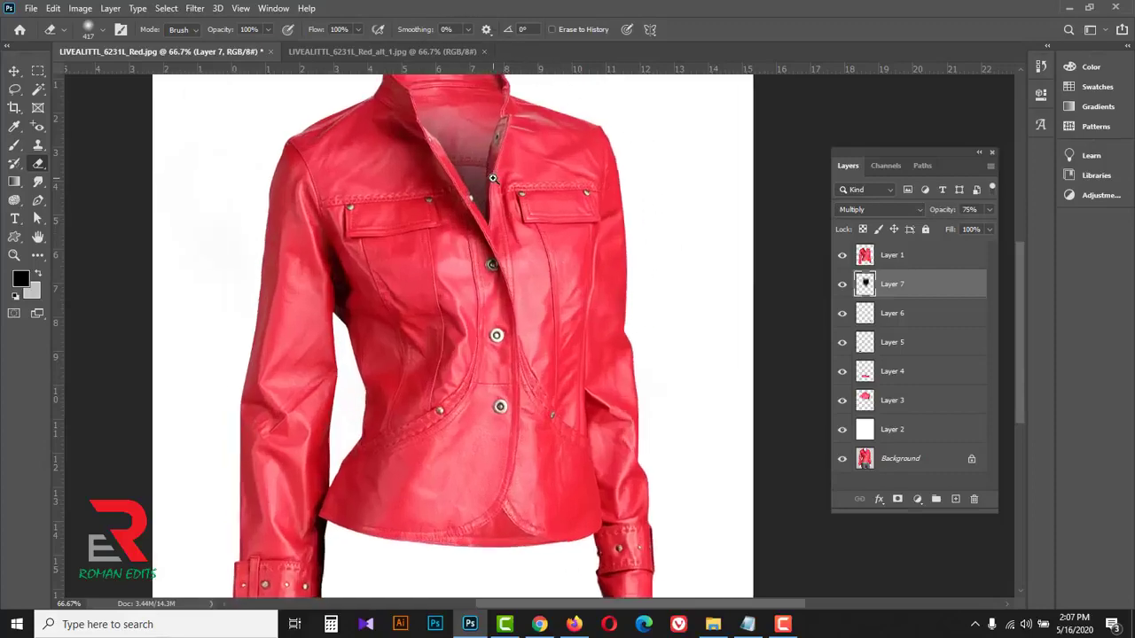
ctrl+click(492, 178)
ctrl+click(493, 175)
ctrl+click(493, 176)
drag(522, 182, 555, 409)
click(907, 257)
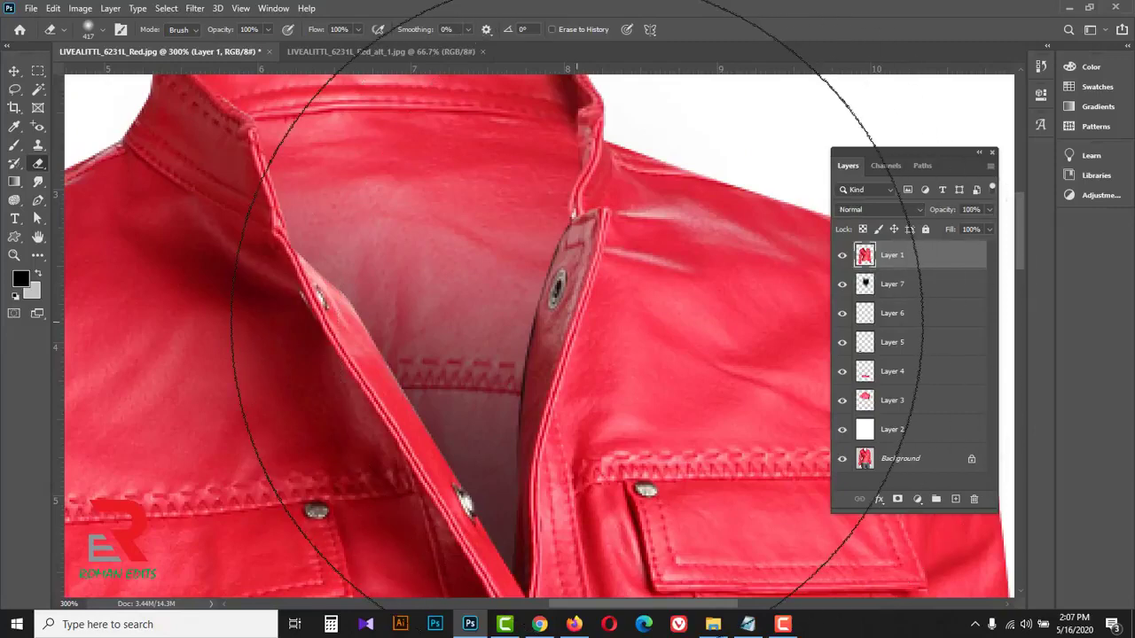
right_click(523, 277)
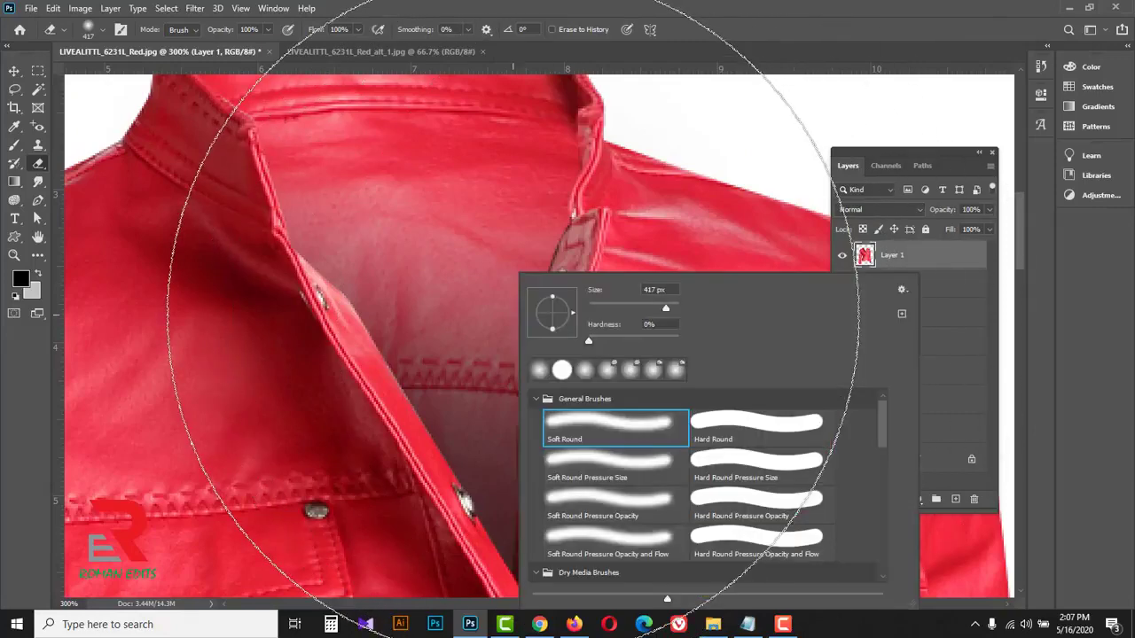
drag(651, 310, 608, 310)
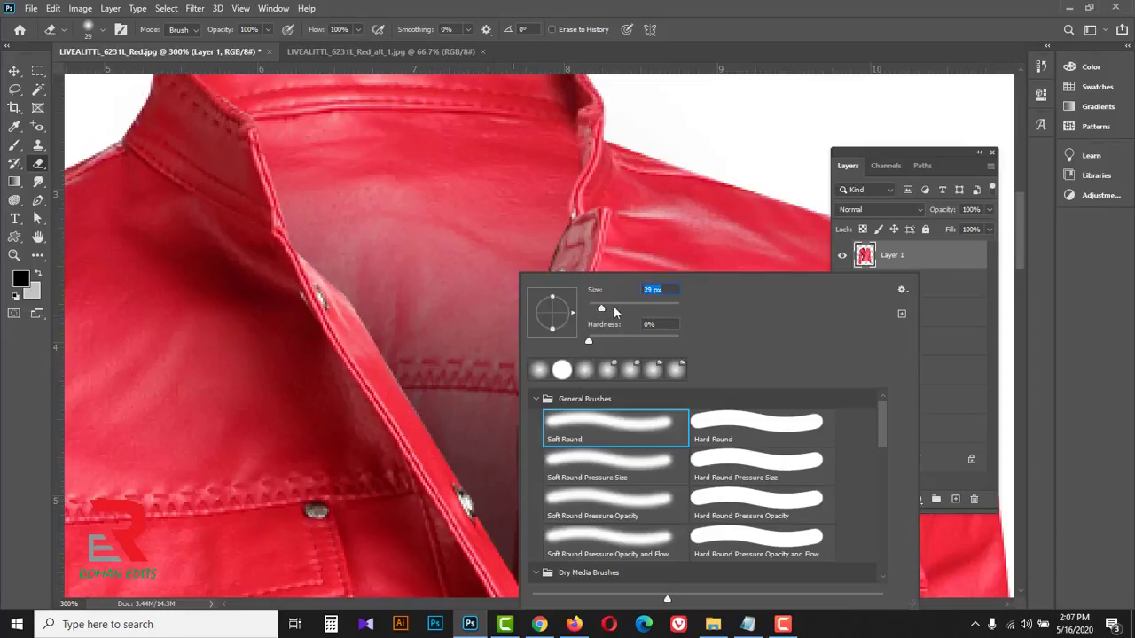
drag(596, 310, 594, 308)
click(699, 51)
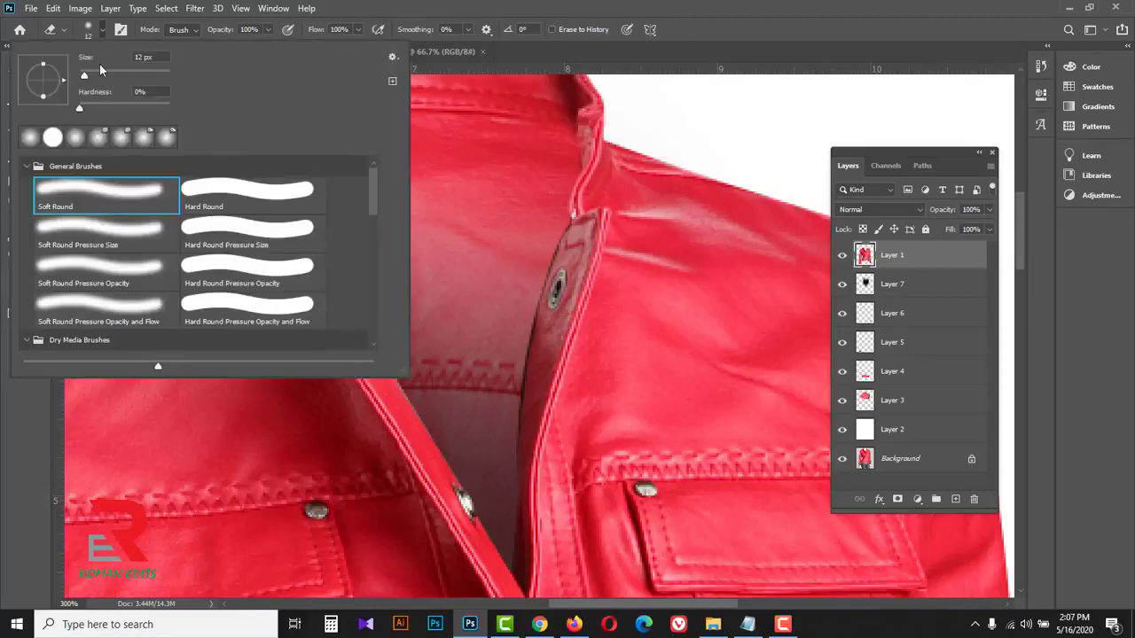
click(88, 31)
click(250, 192)
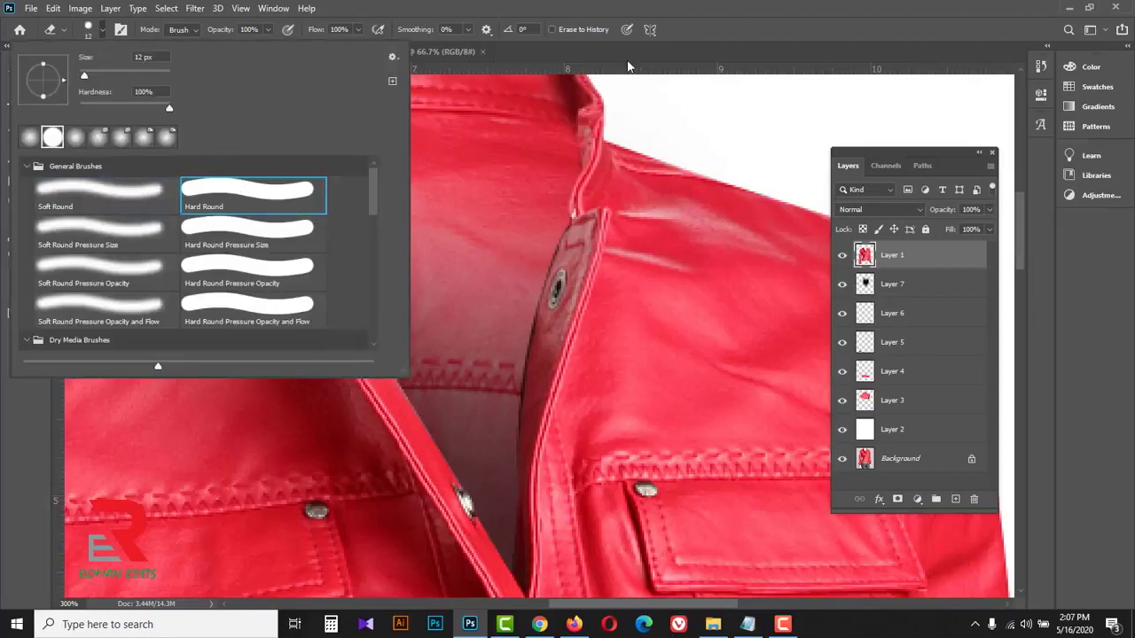
click(723, 41)
key(bracketleft)
key(bracketleft)
key(bracketleft)
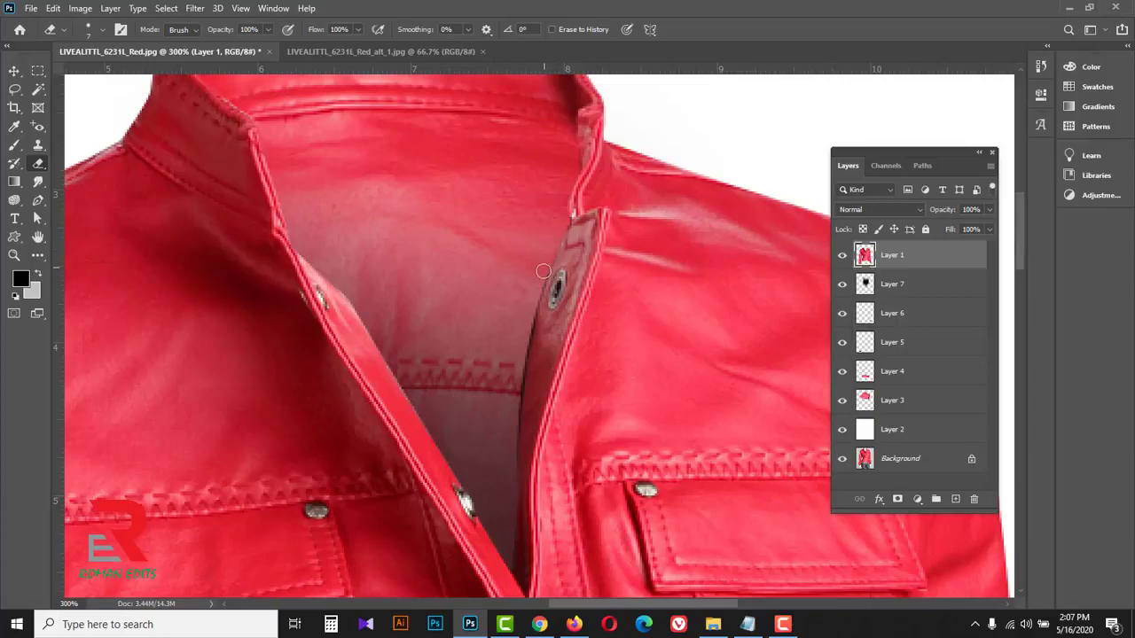
drag(525, 342, 510, 435)
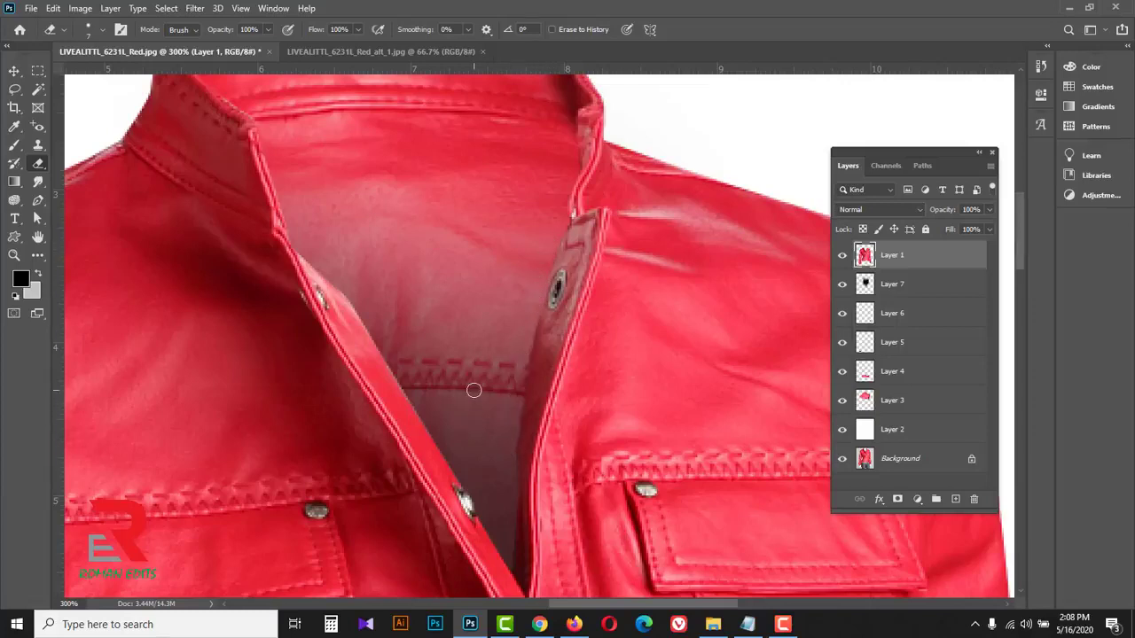
alt+click(480, 344)
alt+click(479, 344)
alt+click(481, 344)
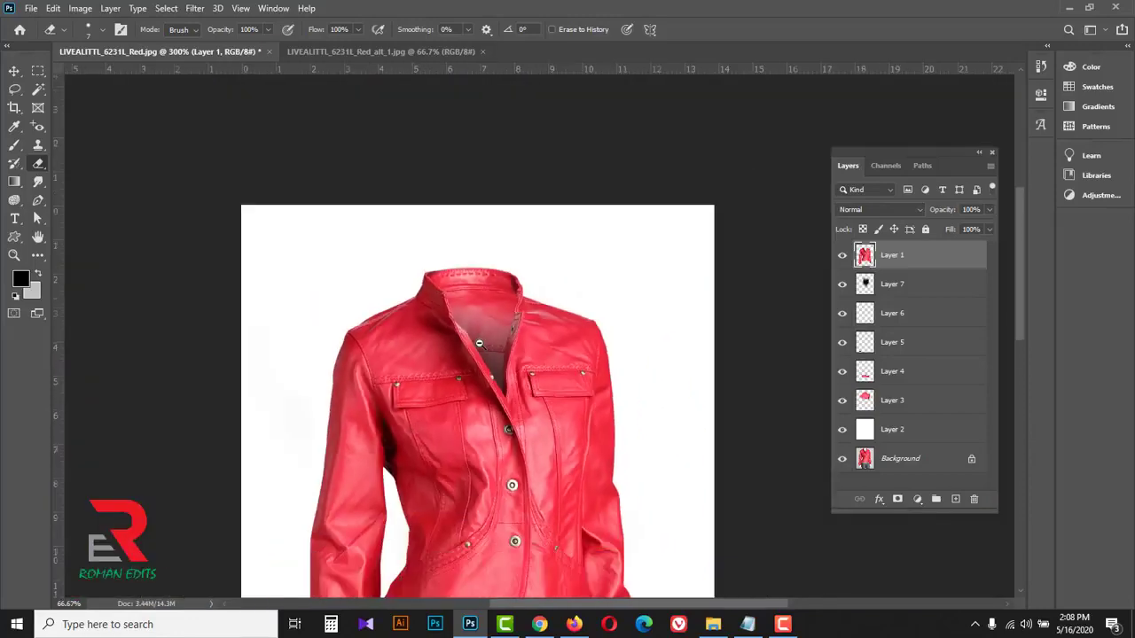
On a new layer above Layer 7, paint soft black shading behind the jacket's front hem with a 354 px brush
drag(525, 520, 521, 200)
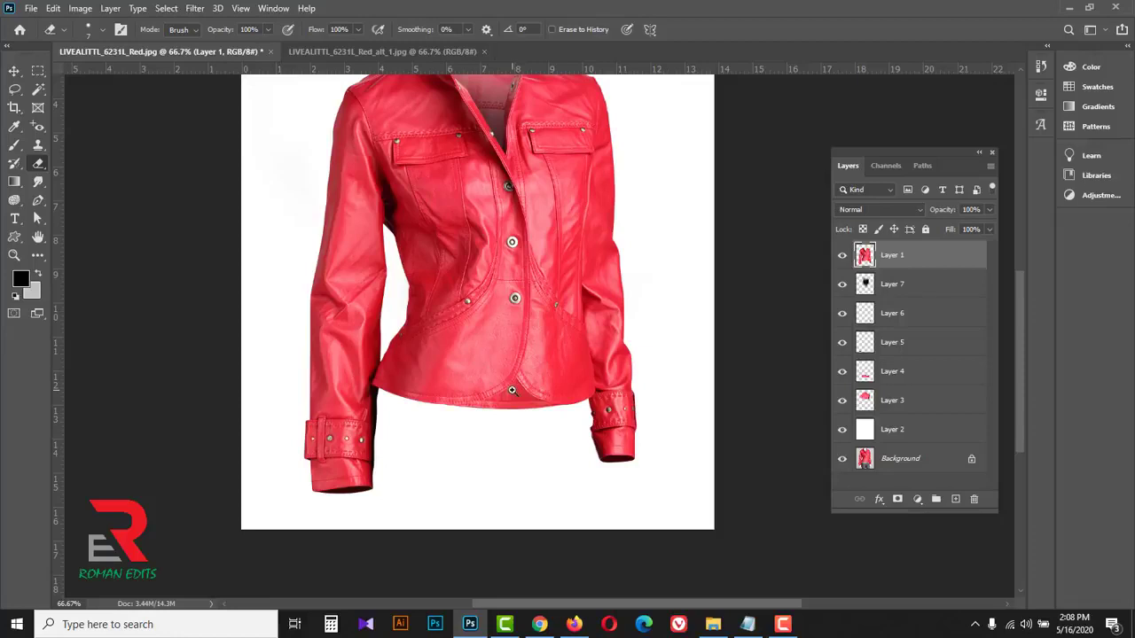
scroll(512, 390, up, 1)
click(938, 286)
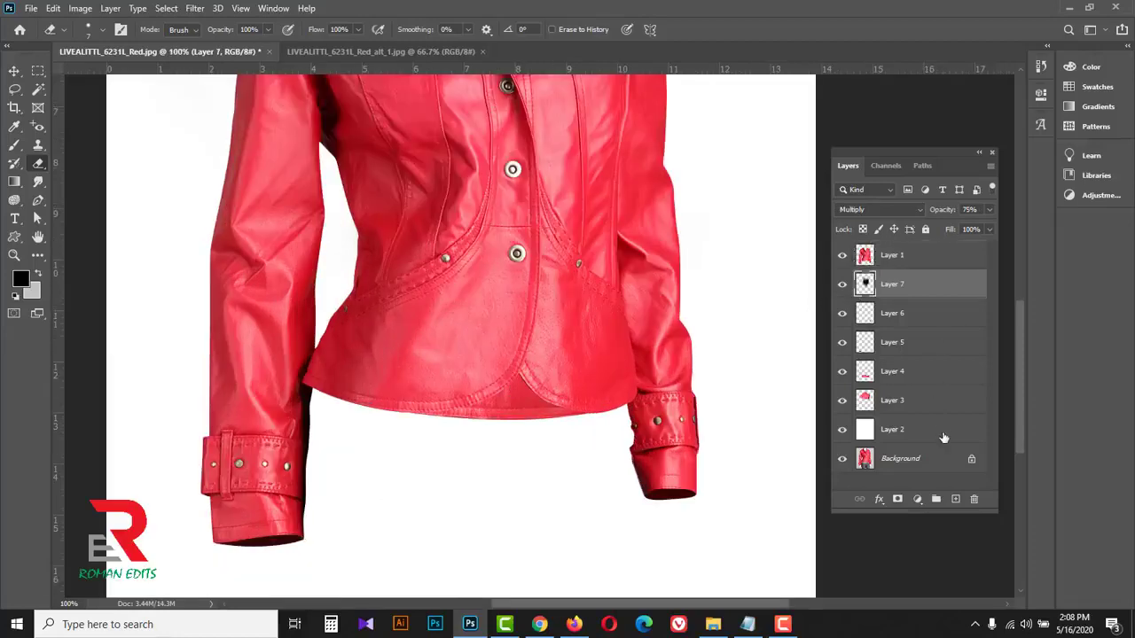
click(955, 499)
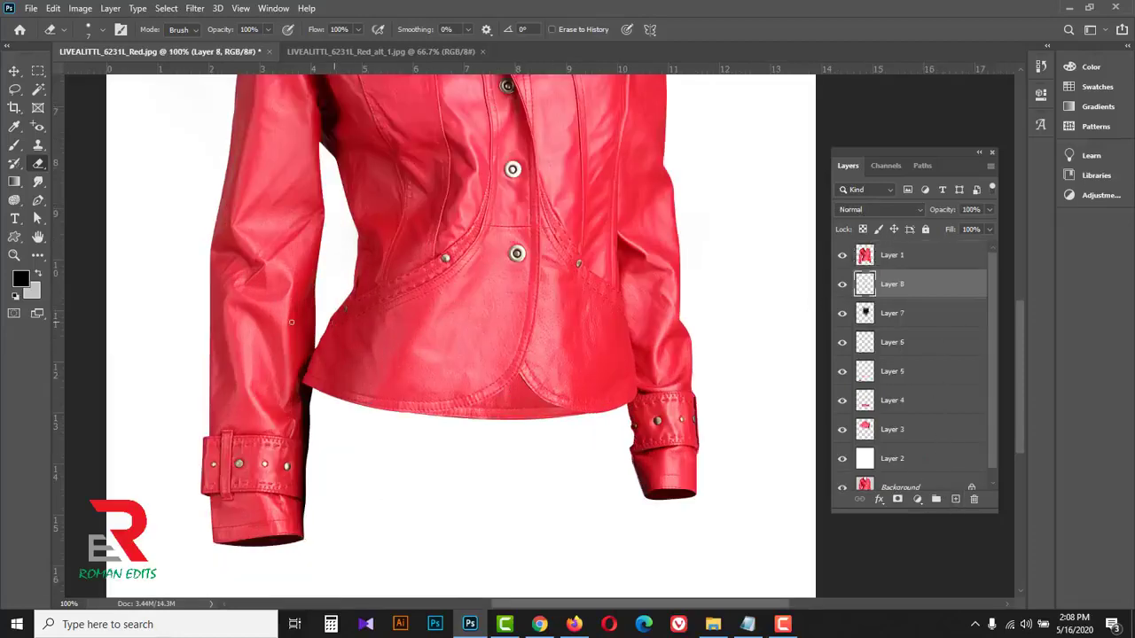
click(23, 280)
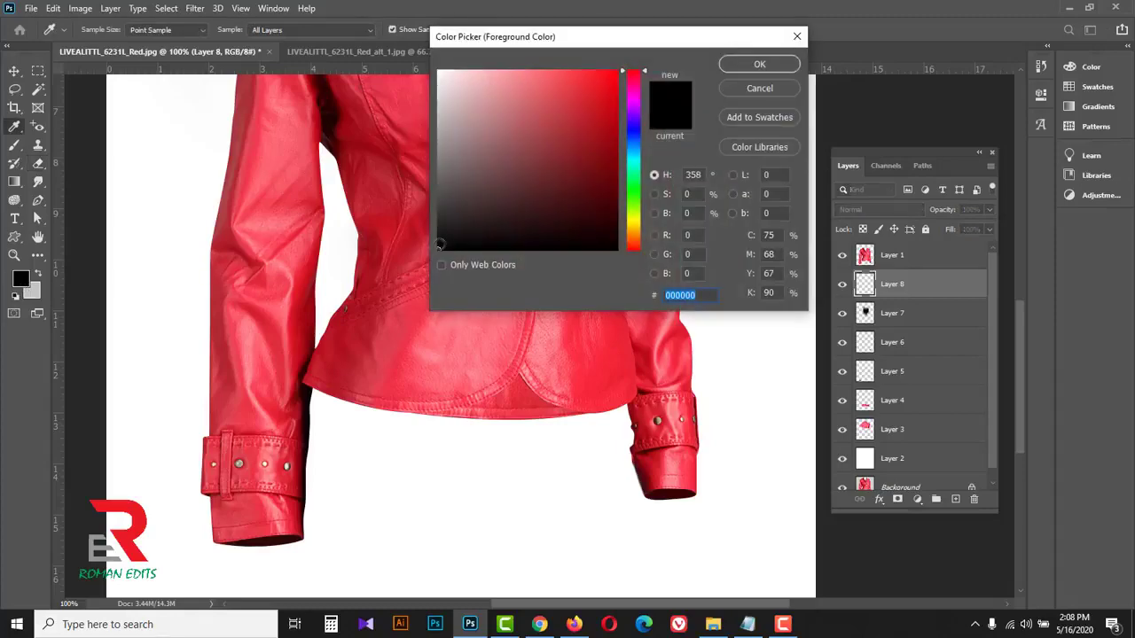
click(759, 63)
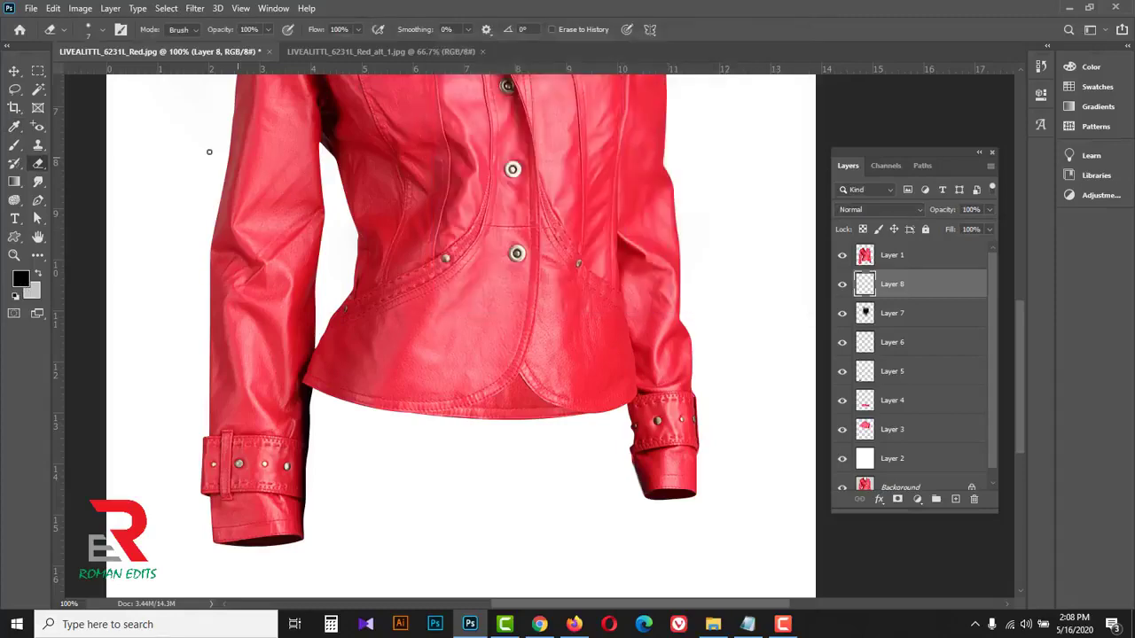
drag(15, 145, 75, 151)
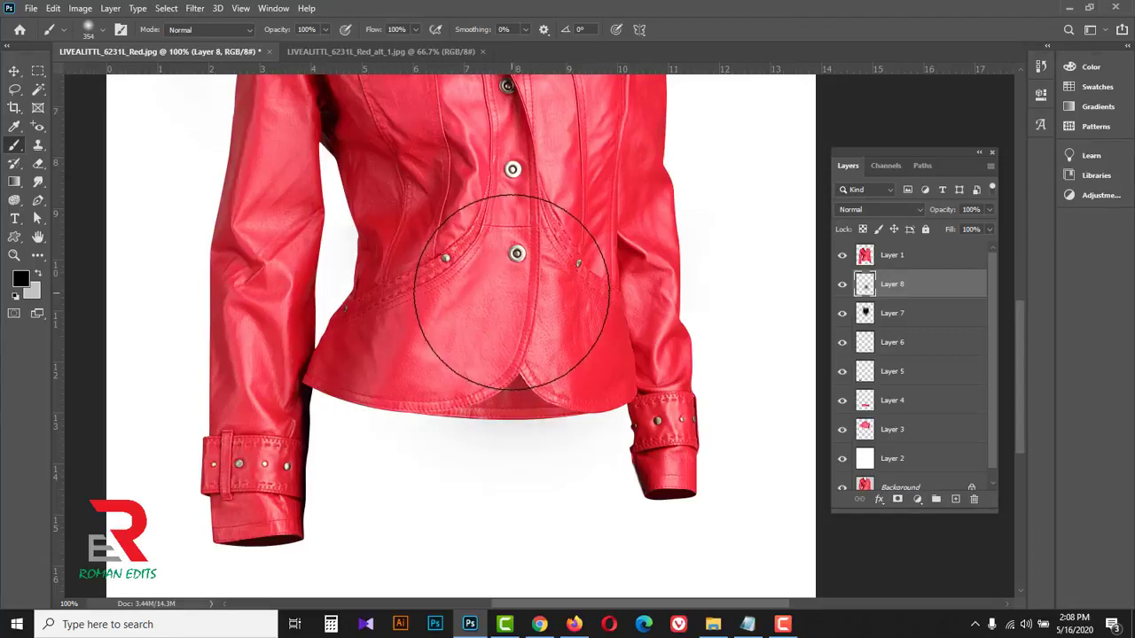
mouse_move(511, 292)
mouse_down()
mouse_move(504, 283)
mouse_move(504, 299)
mouse_move(570, 278)
mouse_move(519, 302)
mouse_up()
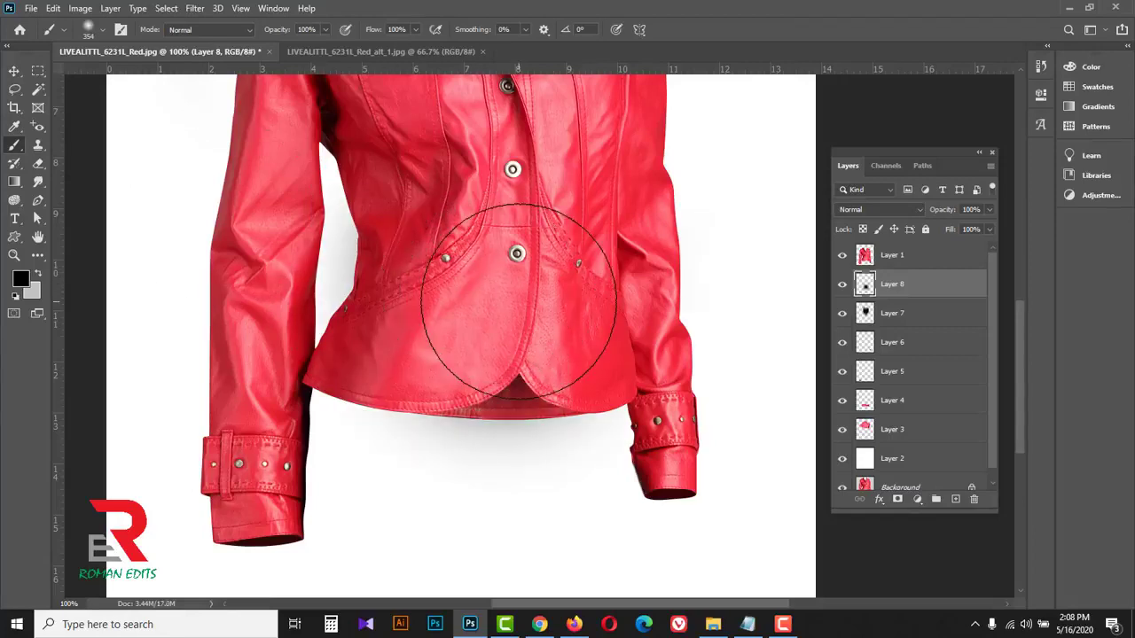
click(509, 293)
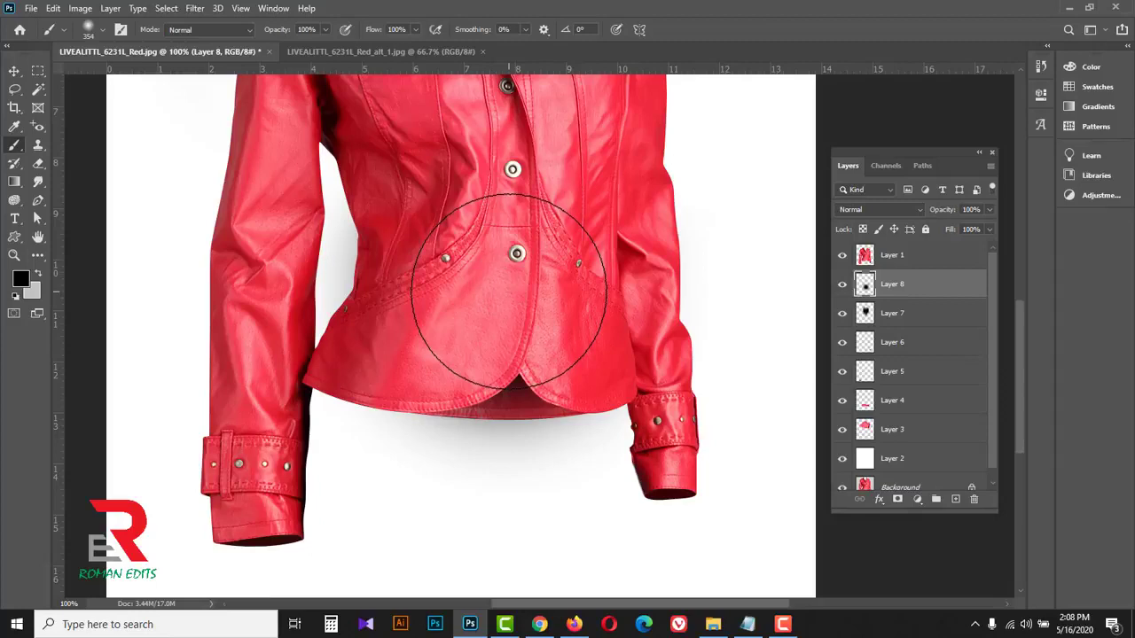
Erase Layer 8's shading outside the jacket below the hem with a Hard Round 117 px Eraser at 100% hardness
click(38, 163)
right_click(40, 165)
click(88, 167)
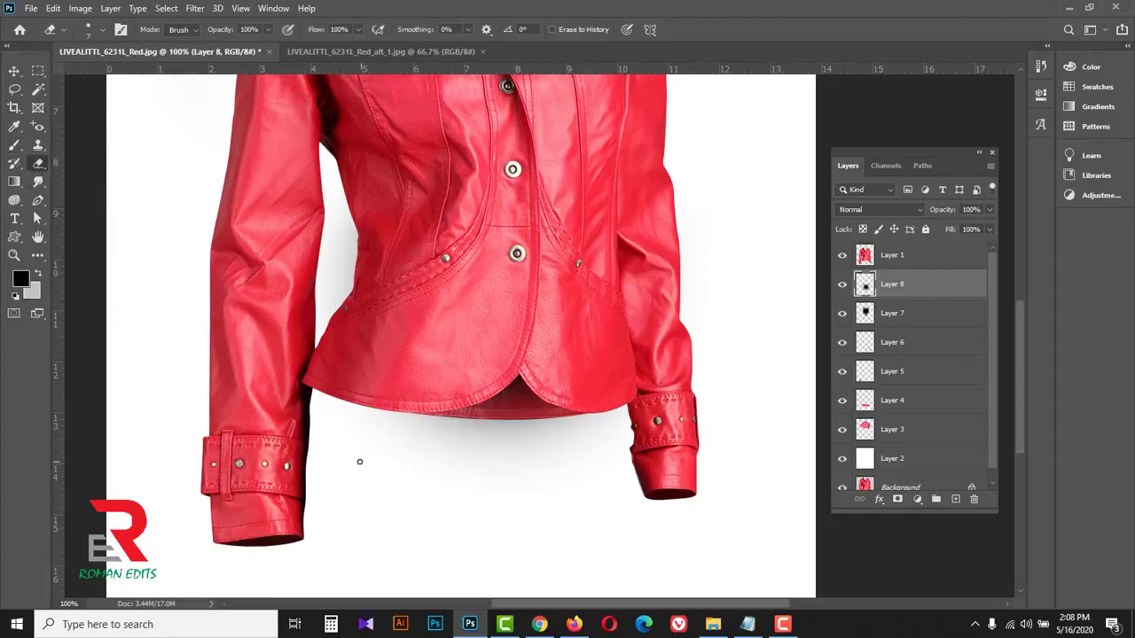
right_click(420, 460)
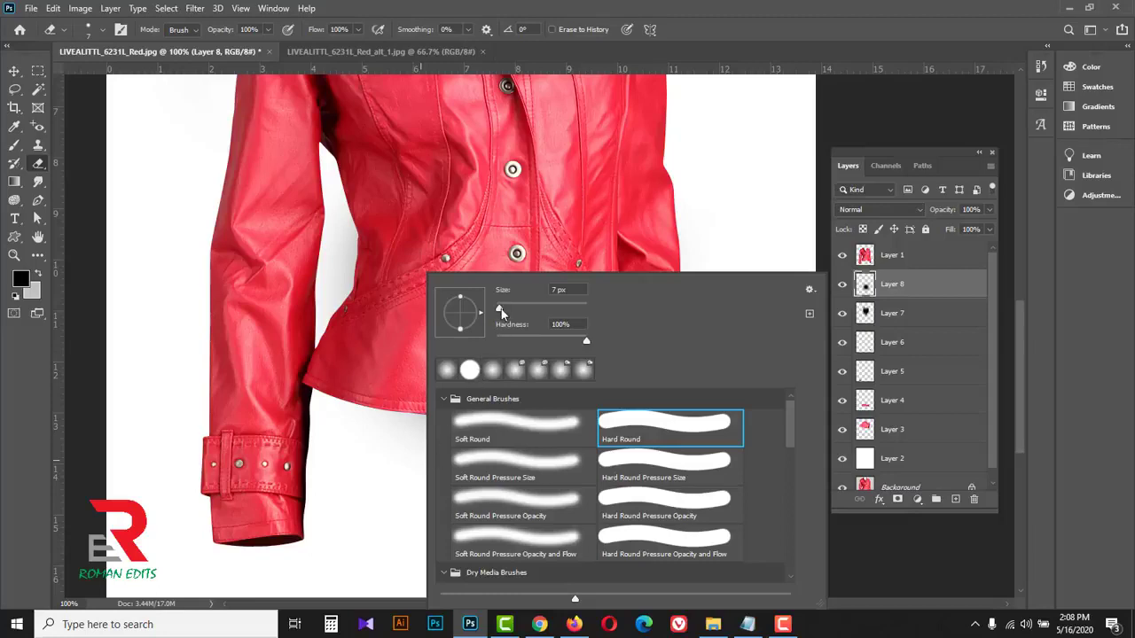
mouse_move(499, 309)
mouse_down()
mouse_move(488, 311)
mouse_move(514, 308)
mouse_up()
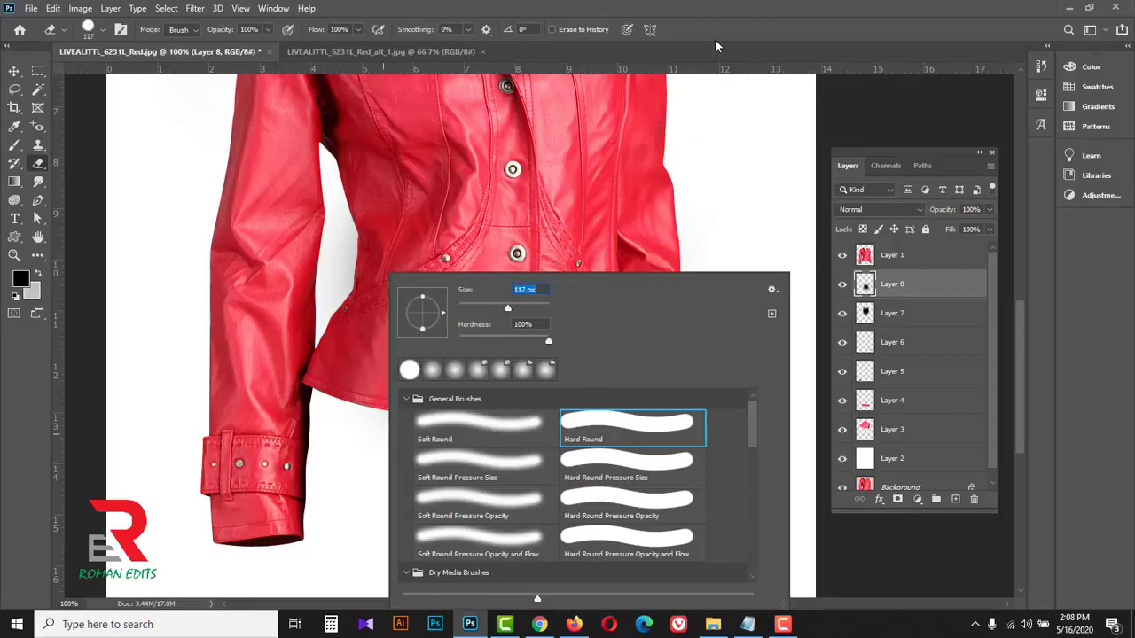
click(706, 121)
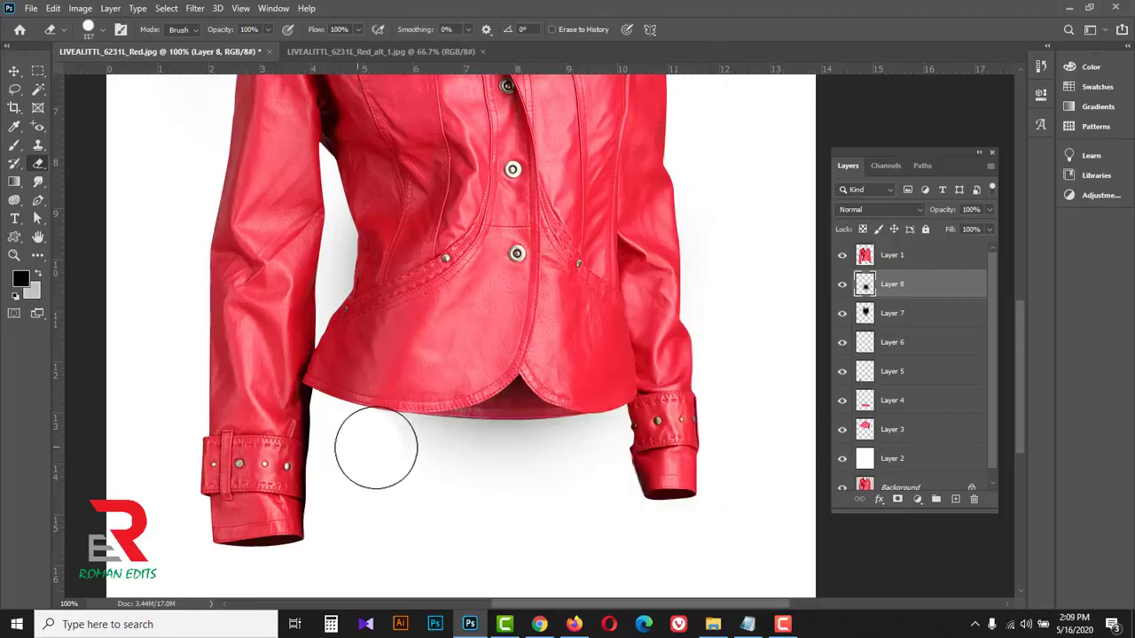
mouse_move(375, 448)
mouse_down()
mouse_move(560, 462)
mouse_move(635, 439)
mouse_move(537, 463)
mouse_move(453, 465)
mouse_move(567, 470)
mouse_up()
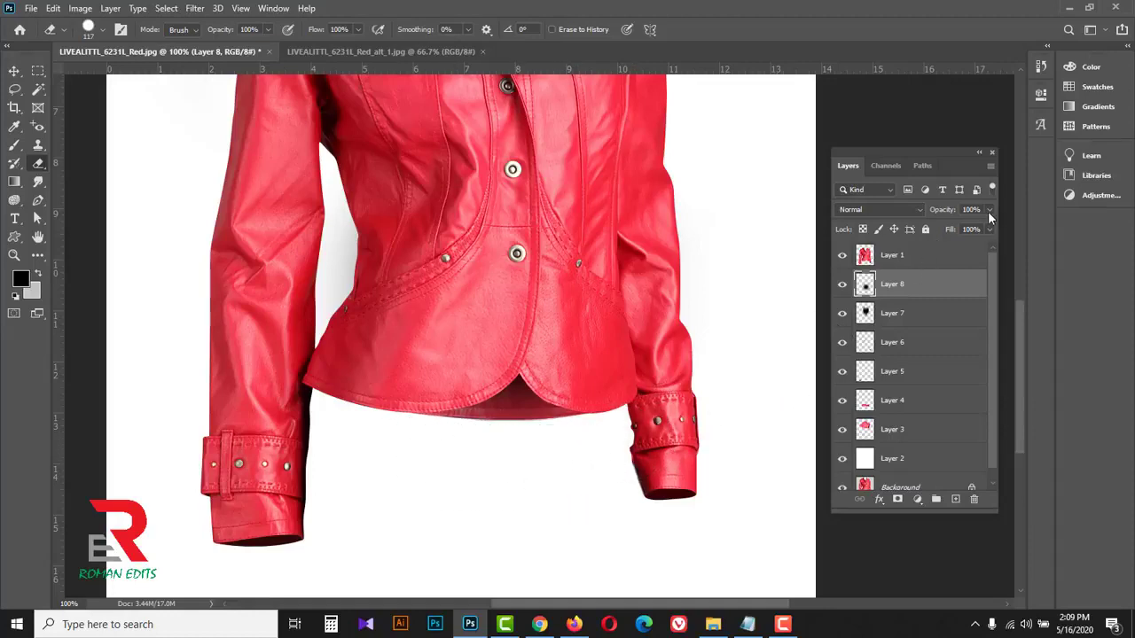
Set Layer 8's blend mode to Multiply and lower its opacity to 75%
click(922, 212)
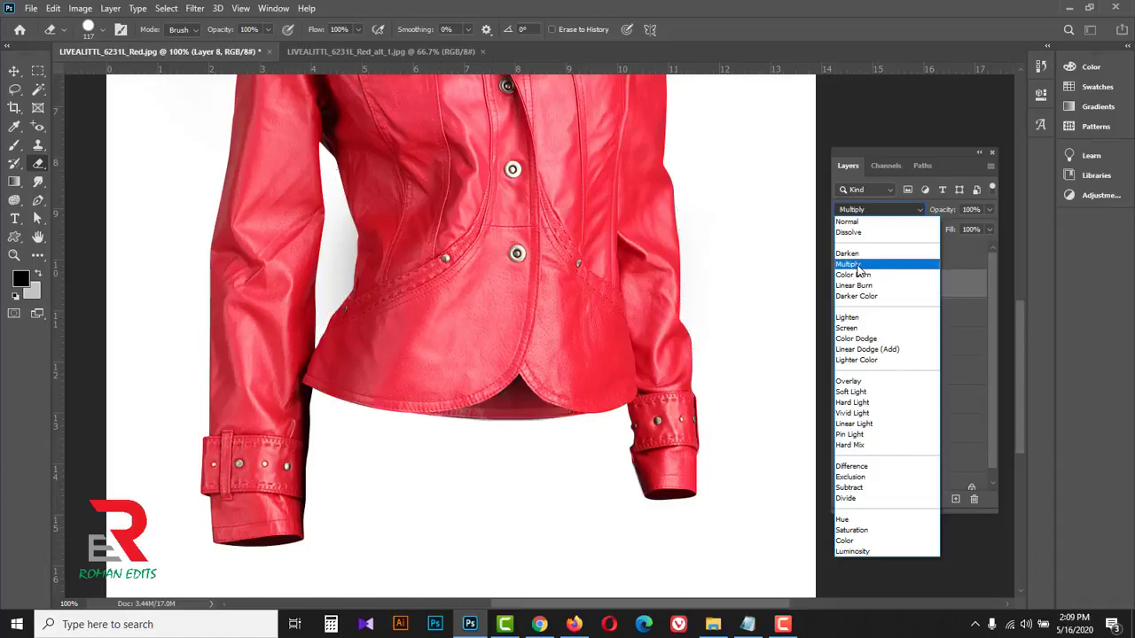
click(886, 256)
click(989, 211)
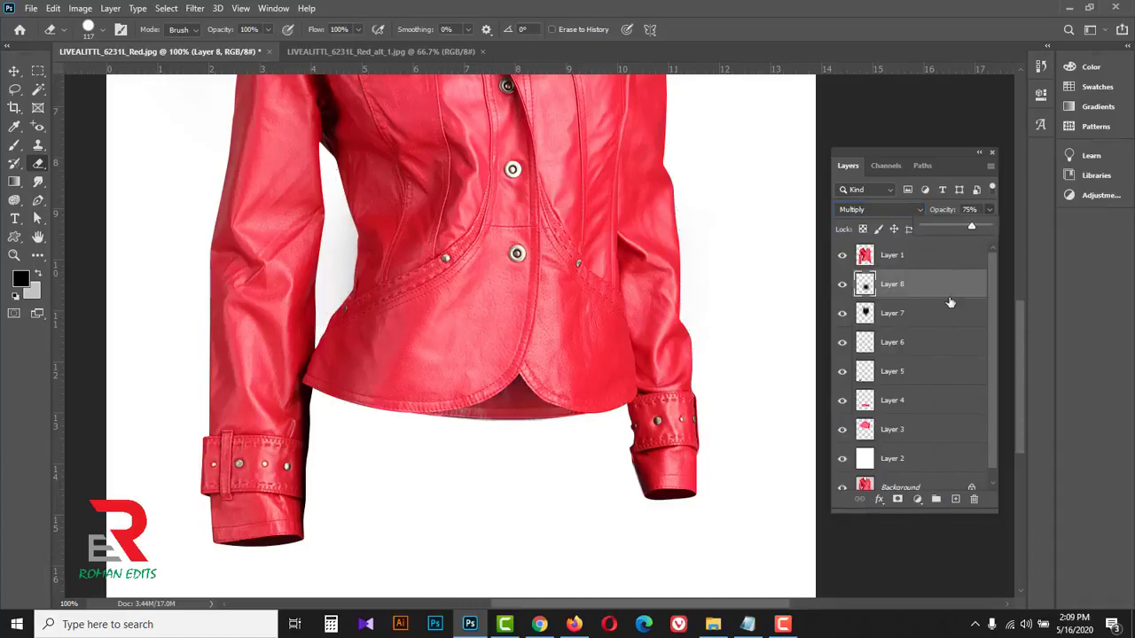
alt+click(470, 440)
alt+click(469, 440)
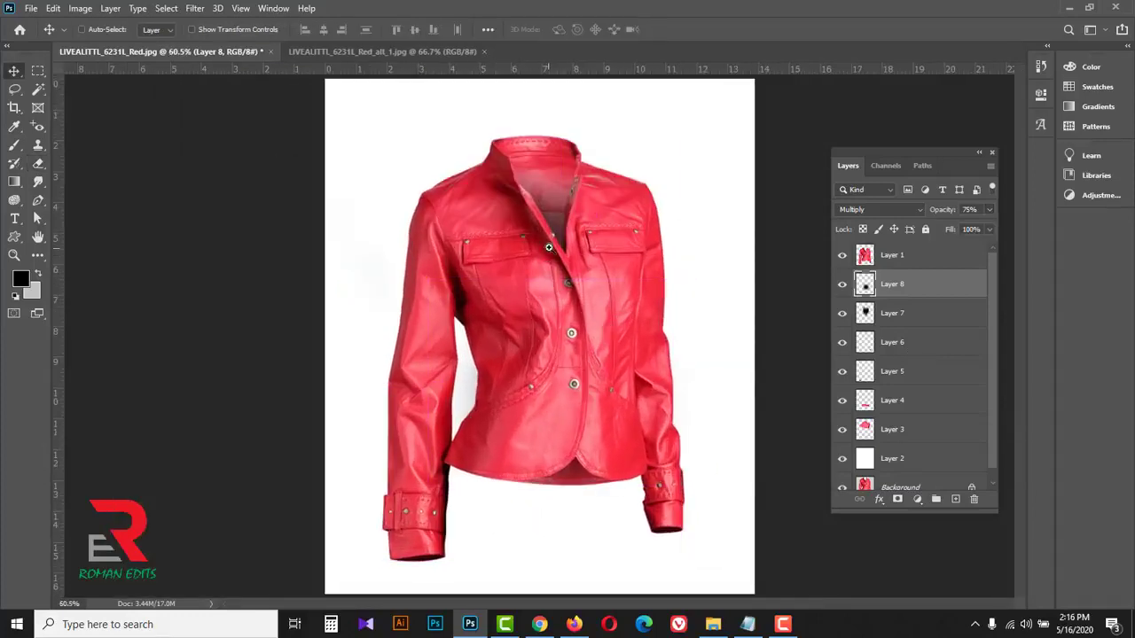
On a new layer above Layer 8, paint a black stroke over the collar's right end with a 51 px Soft Round brush at 0% hardness
key(ctrl+plus)
ctrl+click(550, 218)
ctrl+click(549, 217)
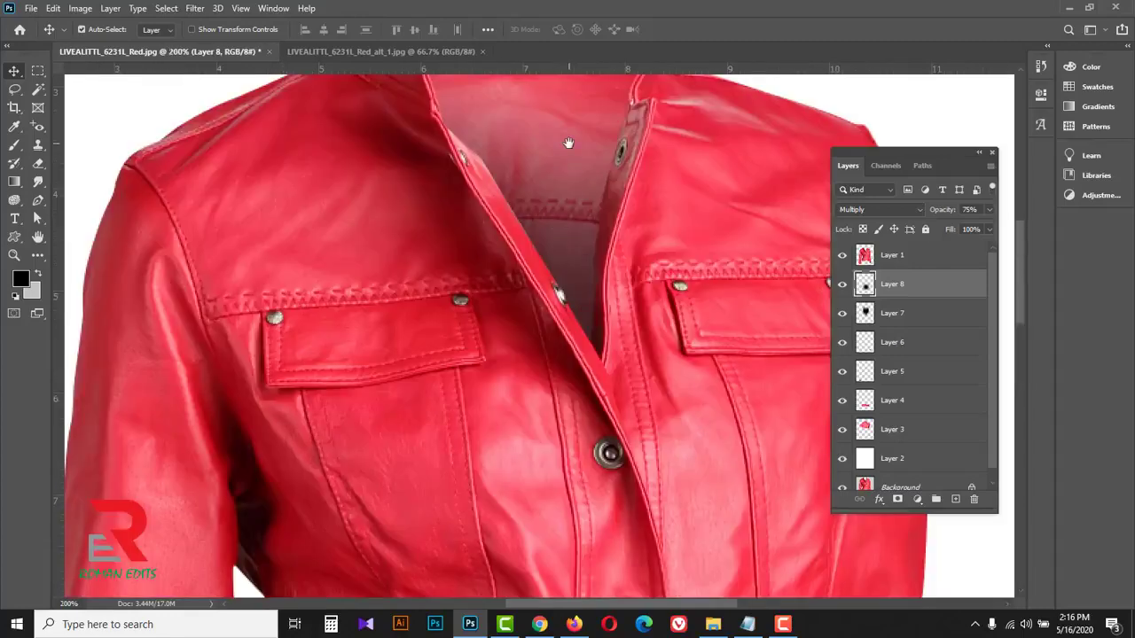
drag(568, 143, 567, 337)
key(ctrl+plus)
drag(532, 221, 526, 312)
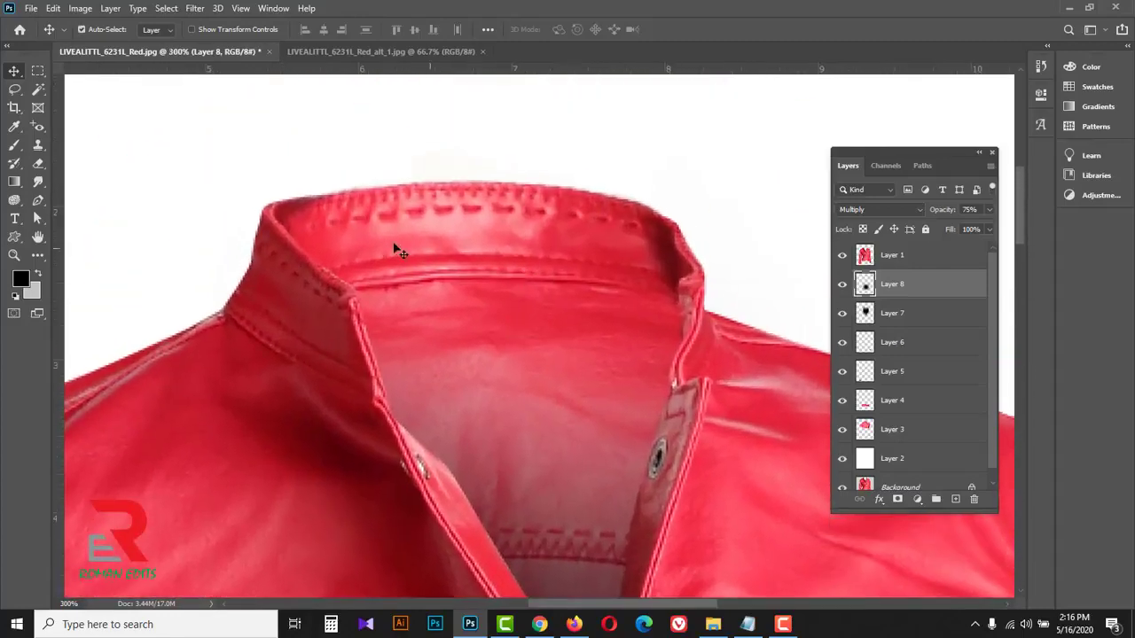
click(955, 500)
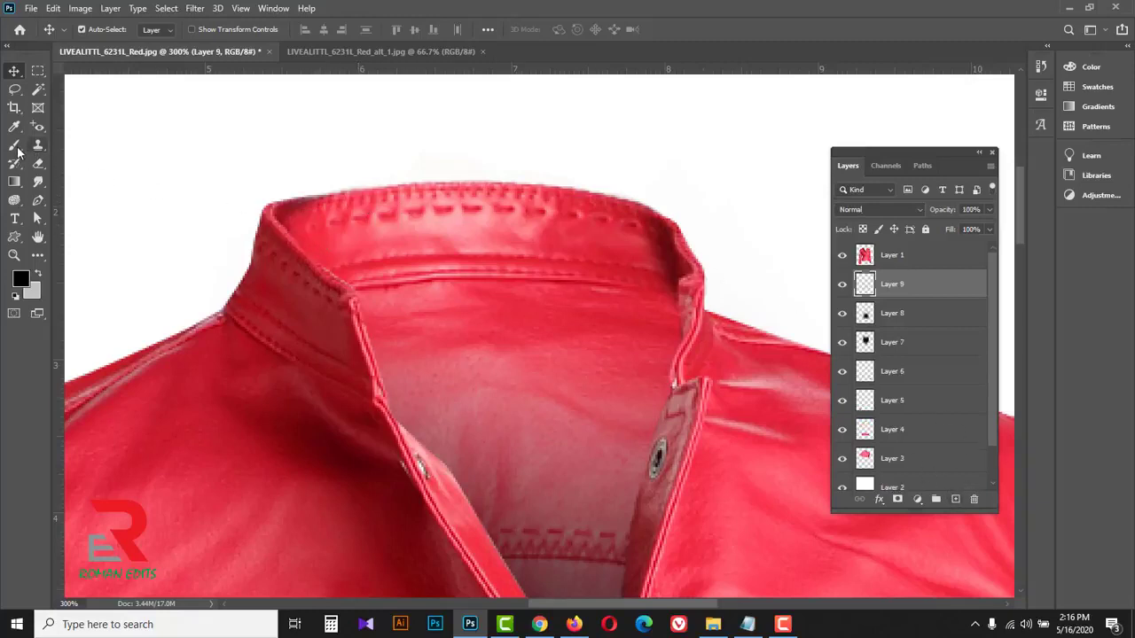
drag(14, 144, 71, 149)
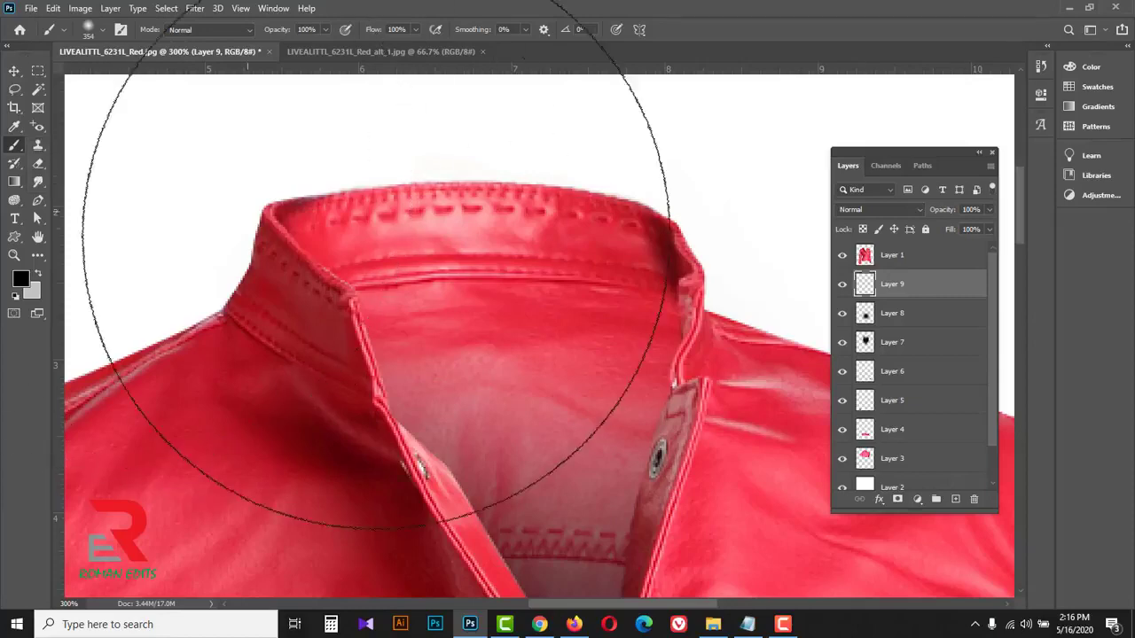
right_click(424, 271)
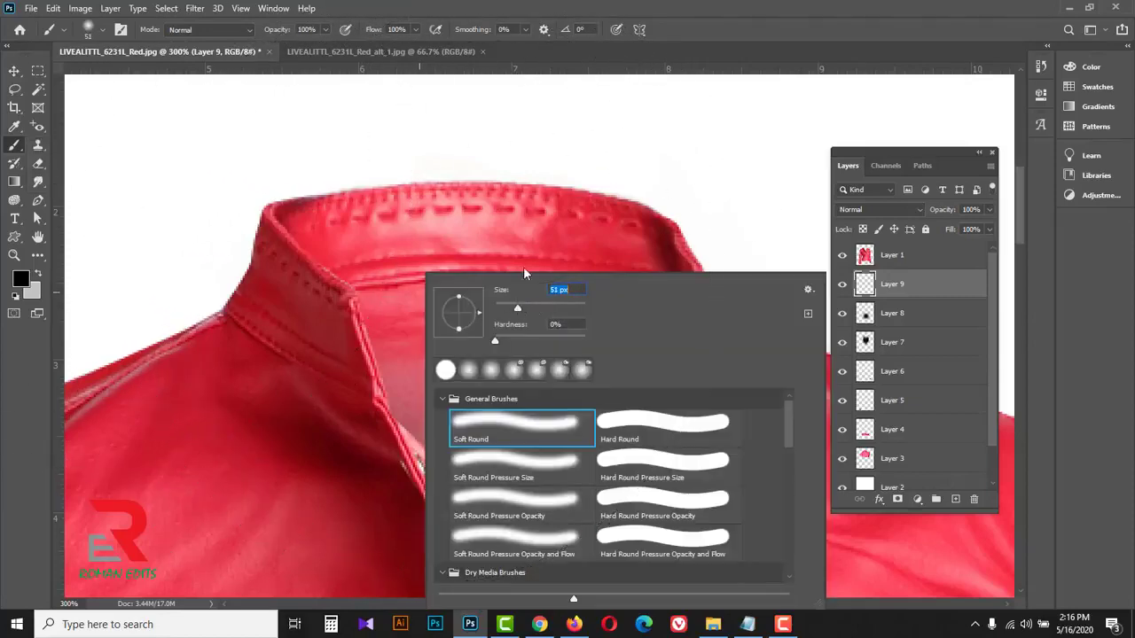
click(740, 34)
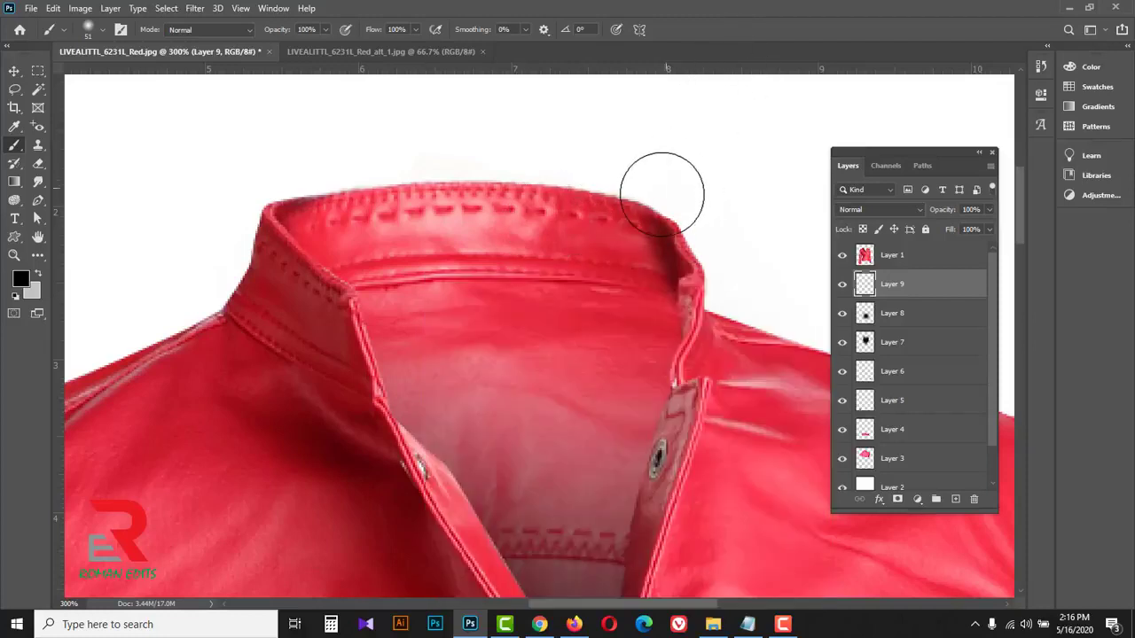
click(21, 280)
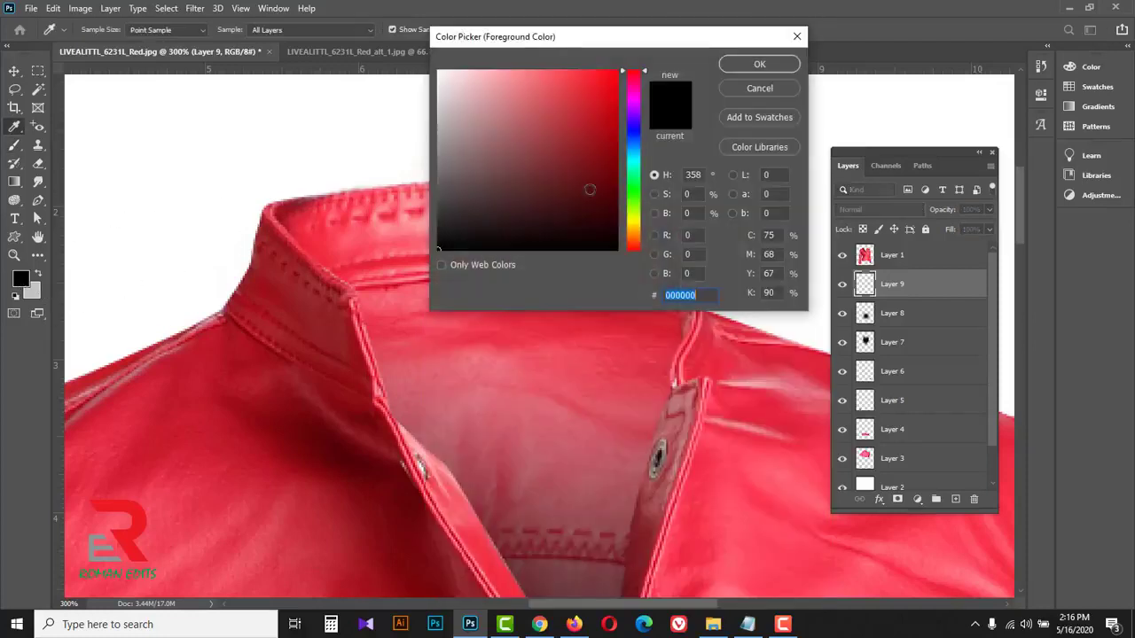
drag(464, 232, 422, 264)
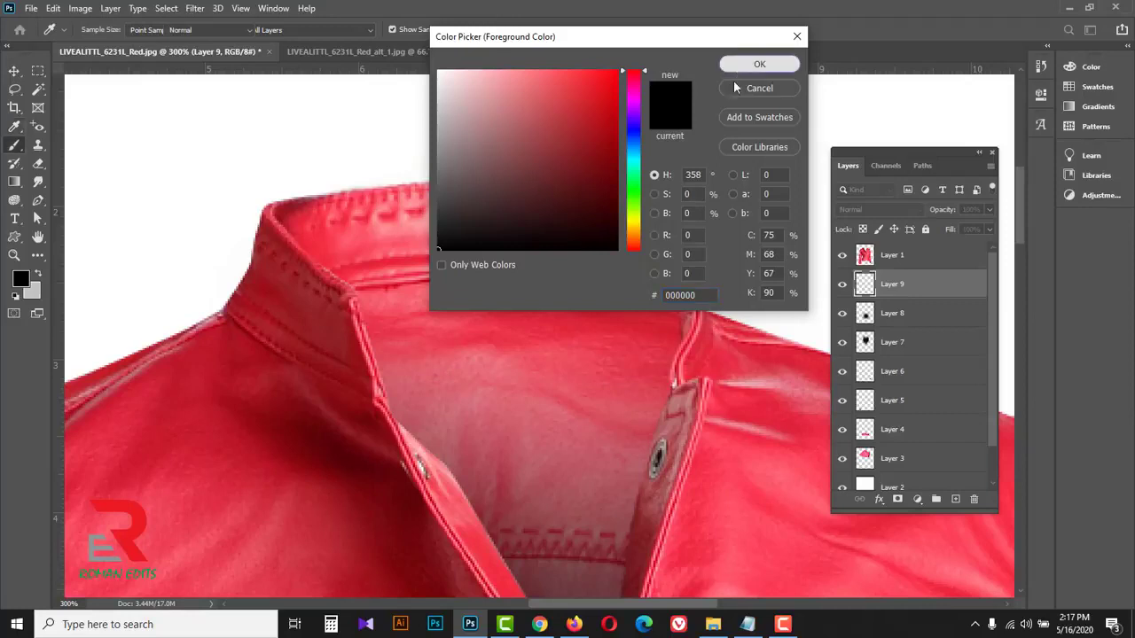
click(749, 66)
mouse_move(733, 296)
mouse_down()
mouse_move(613, 216)
mouse_move(486, 184)
mouse_up()
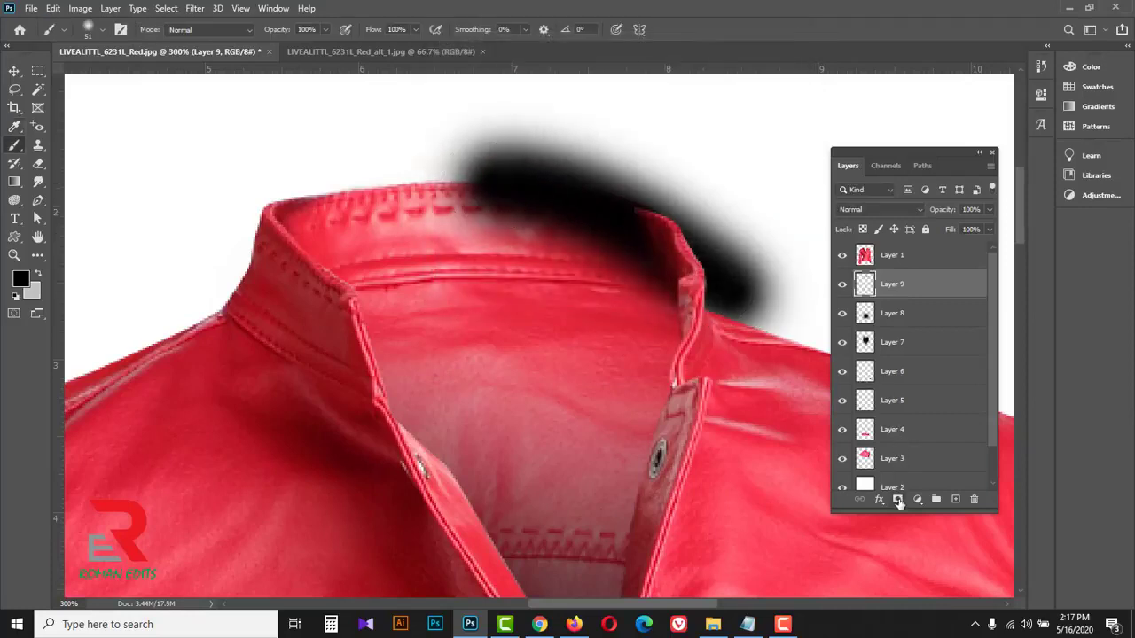
Add a layer mask to Layer 9 and mask out the black shading outside the collar's upper right edge
click(898, 500)
drag(696, 248, 714, 328)
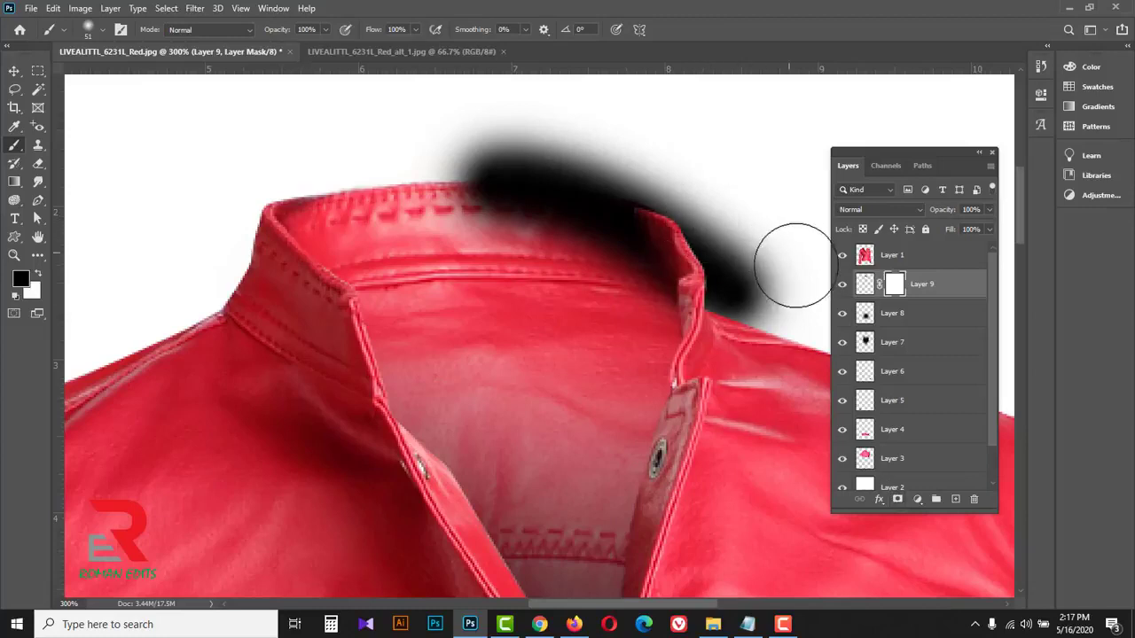
mouse_move(781, 346)
mouse_down()
mouse_move(698, 203)
mouse_move(647, 168)
mouse_move(527, 135)
mouse_move(361, 126)
mouse_up()
drag(679, 147, 299, 162)
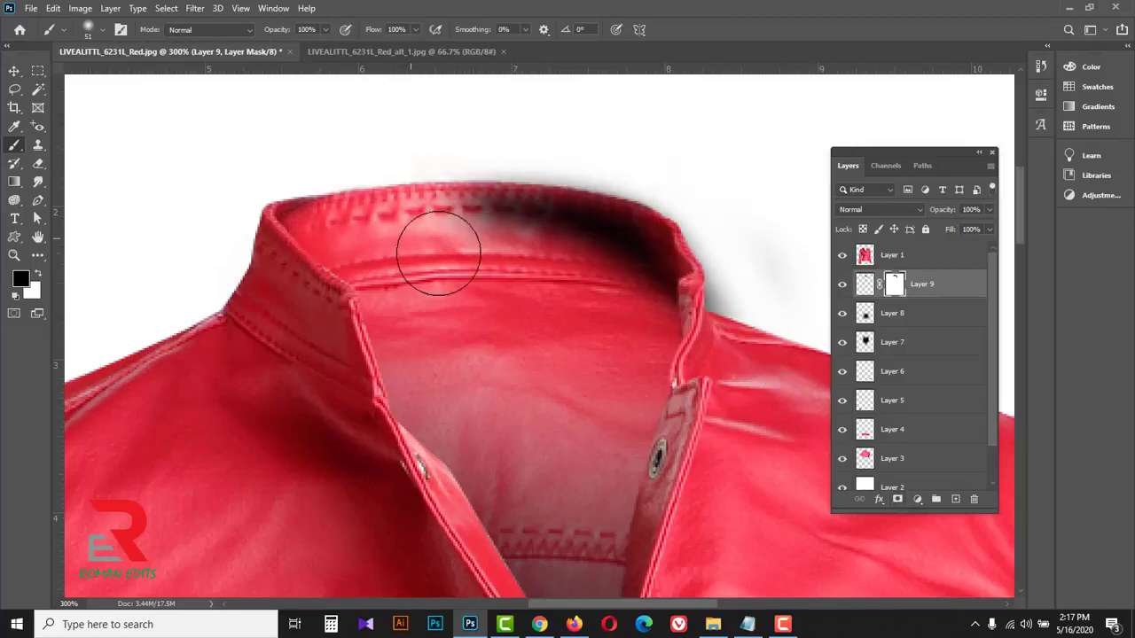
On Layer 9's mask, fade the shading inside the collar with a 90 px brush and clear the remaining outside shadow with a 40 px brush
key(bracketleft)
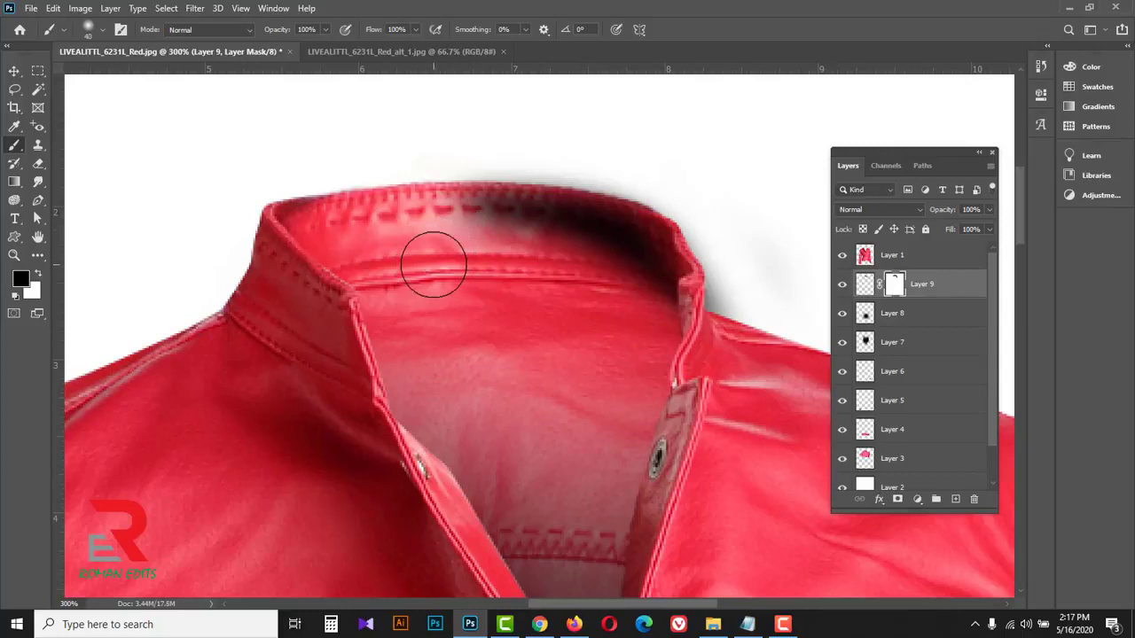
key(bracketright)
key(bracketright)
key(bracketright)
key(bracketright)
key(bracketright)
mouse_move(443, 267)
mouse_down()
mouse_move(523, 308)
mouse_move(483, 279)
mouse_move(529, 294)
mouse_move(572, 331)
mouse_move(562, 305)
mouse_move(608, 354)
mouse_up()
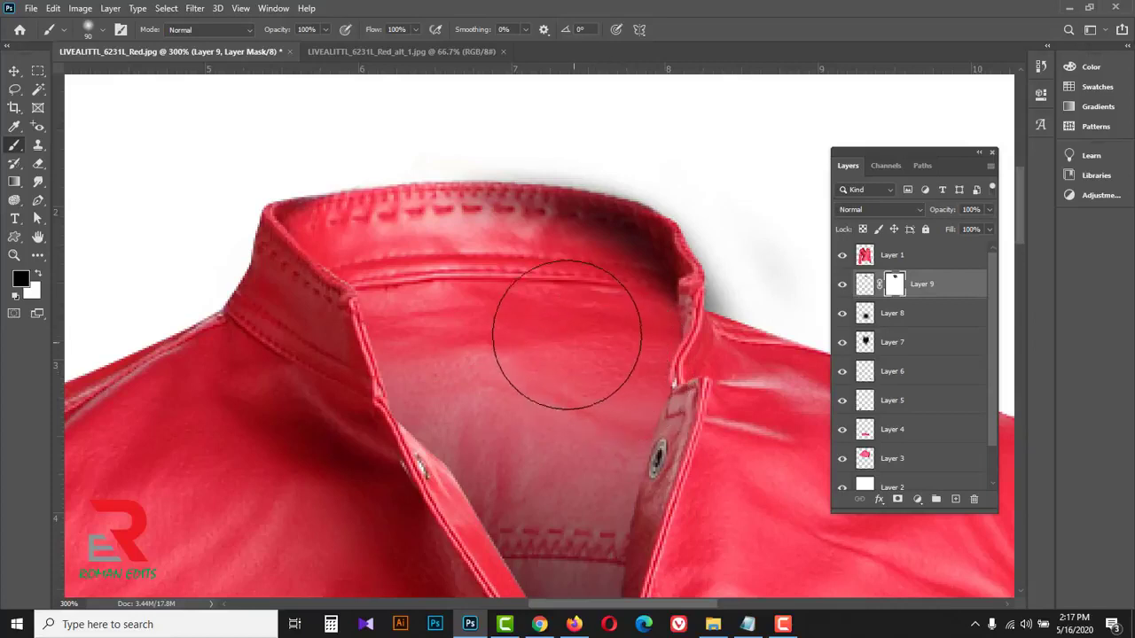
key(bracketleft)
key(bracketleft)
key(bracketleft)
key(bracketleft)
key(bracketleft)
mouse_move(748, 319)
mouse_down()
mouse_move(734, 272)
mouse_move(630, 176)
mouse_move(482, 145)
mouse_move(420, 155)
mouse_up()
Set Layer 9's blend mode to Multiply and lower its opacity to 80%
click(916, 211)
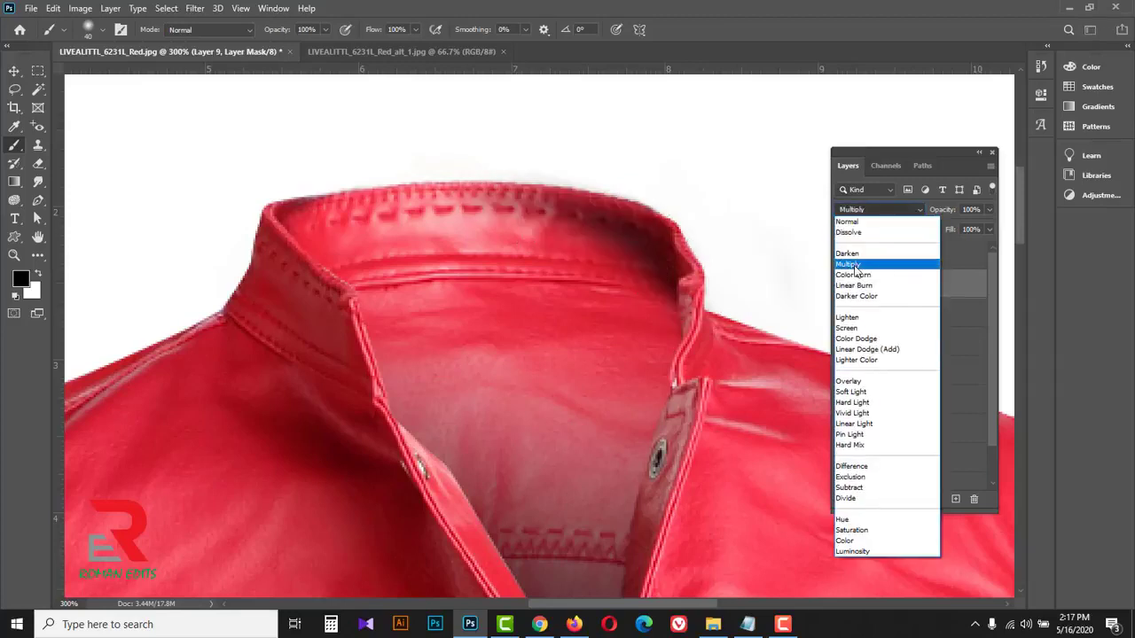
click(873, 261)
click(988, 211)
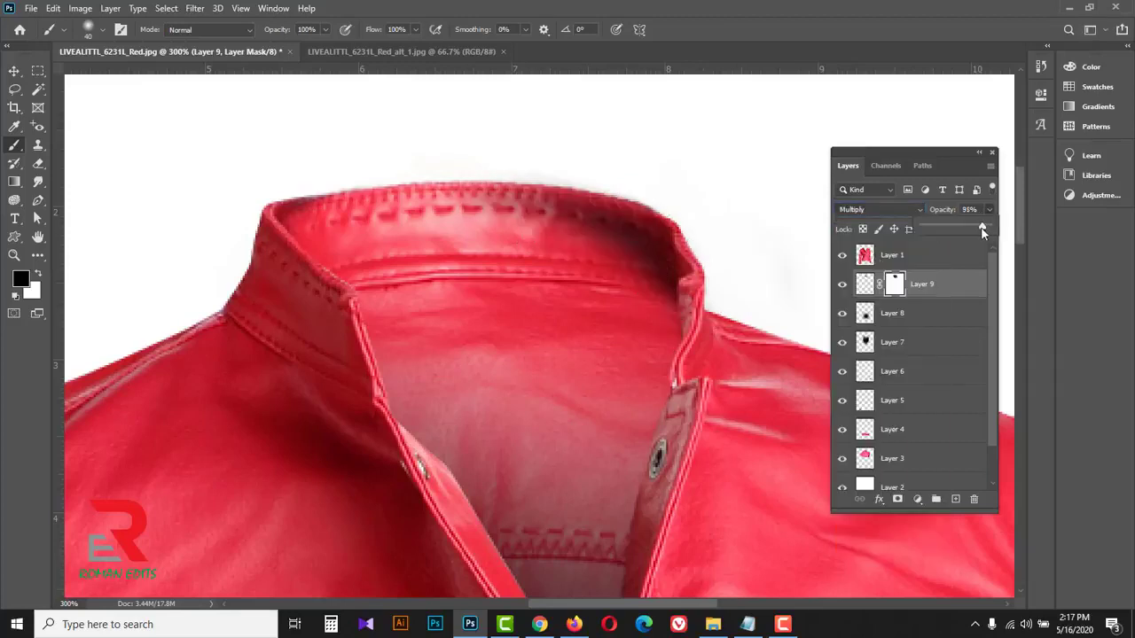
drag(982, 232, 978, 230)
On a new layer above Layer 9, paint a black stroke over the collar's upper left end with the soft 40 px brush
click(864, 284)
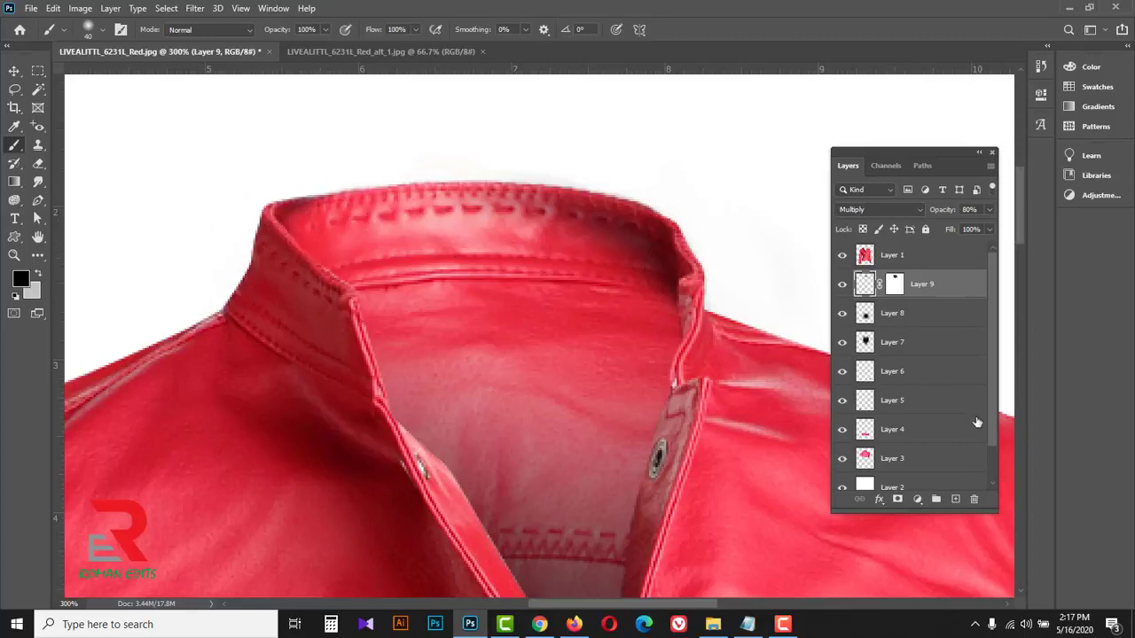
click(956, 500)
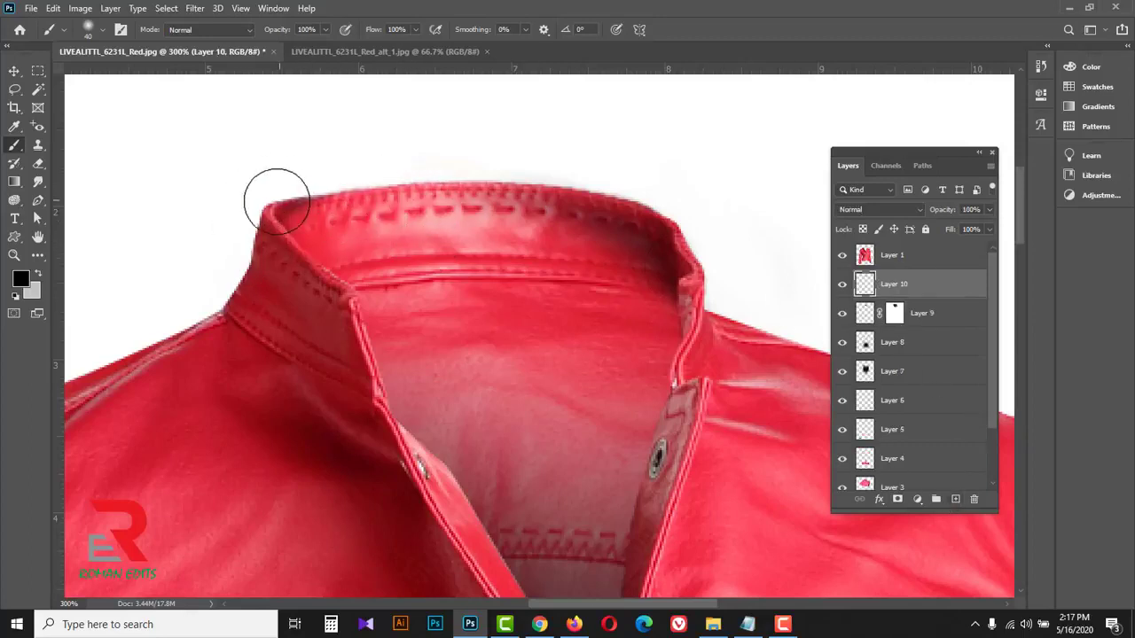
mouse_move(266, 254)
mouse_down()
mouse_move(392, 175)
mouse_move(451, 162)
mouse_up()
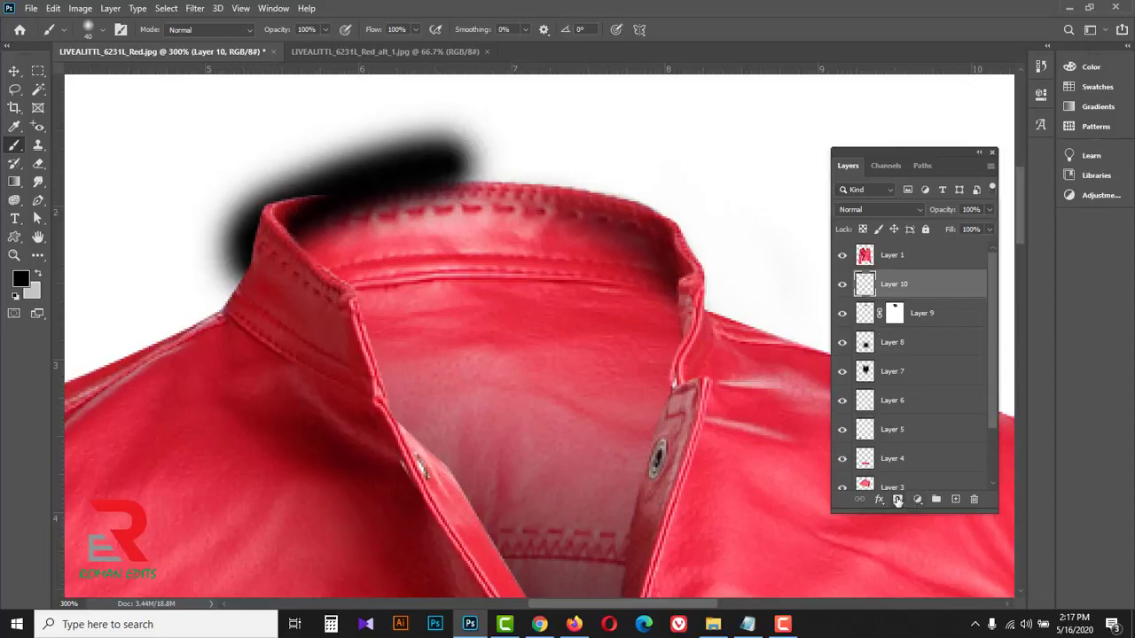
Add a layer mask to Layer 10 and mask out the black shading outside the collar's upper left edge
click(897, 500)
mouse_move(218, 240)
mouse_down()
mouse_move(228, 171)
mouse_move(222, 255)
mouse_move(226, 203)
mouse_move(211, 252)
mouse_move(218, 198)
mouse_move(271, 168)
mouse_move(396, 150)
mouse_move(609, 149)
mouse_move(207, 132)
mouse_move(204, 178)
mouse_move(629, 151)
mouse_up()
mouse_move(227, 182)
mouse_down()
mouse_move(436, 154)
mouse_move(416, 164)
mouse_up()
drag(344, 165, 506, 171)
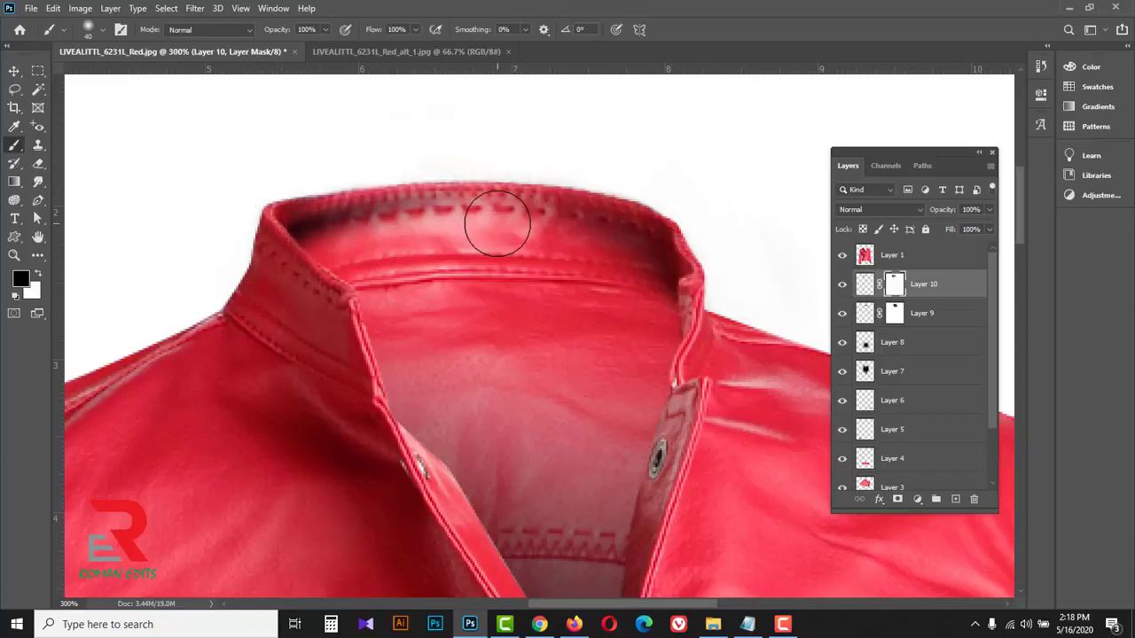
Set Layer 10's blend mode to Multiply and lower its opacity to 65%
click(913, 210)
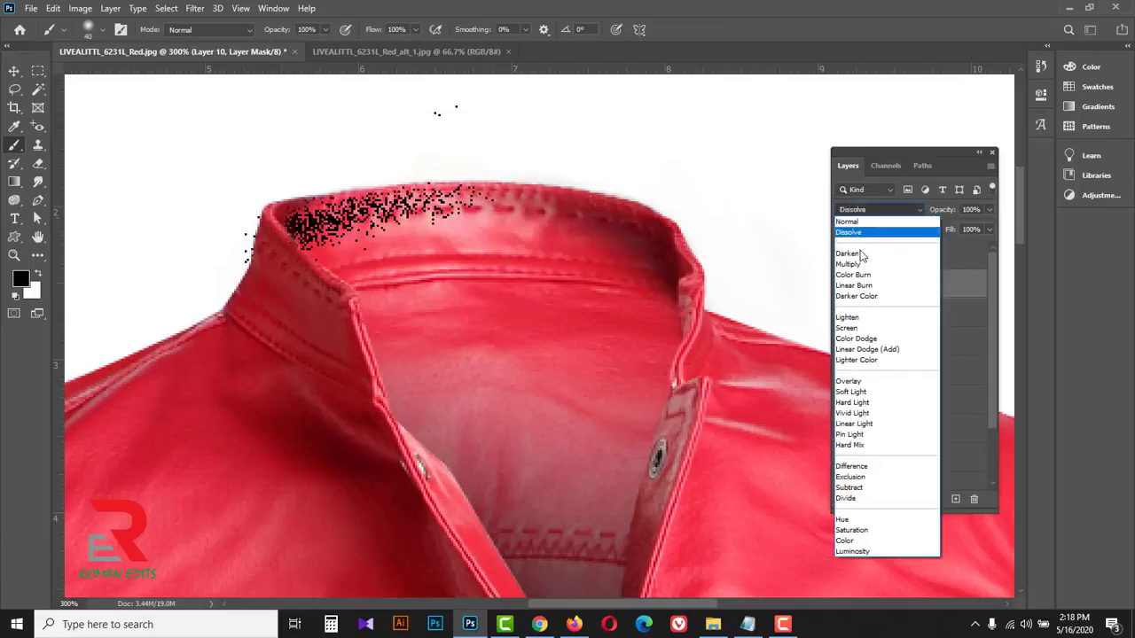
click(865, 263)
click(989, 211)
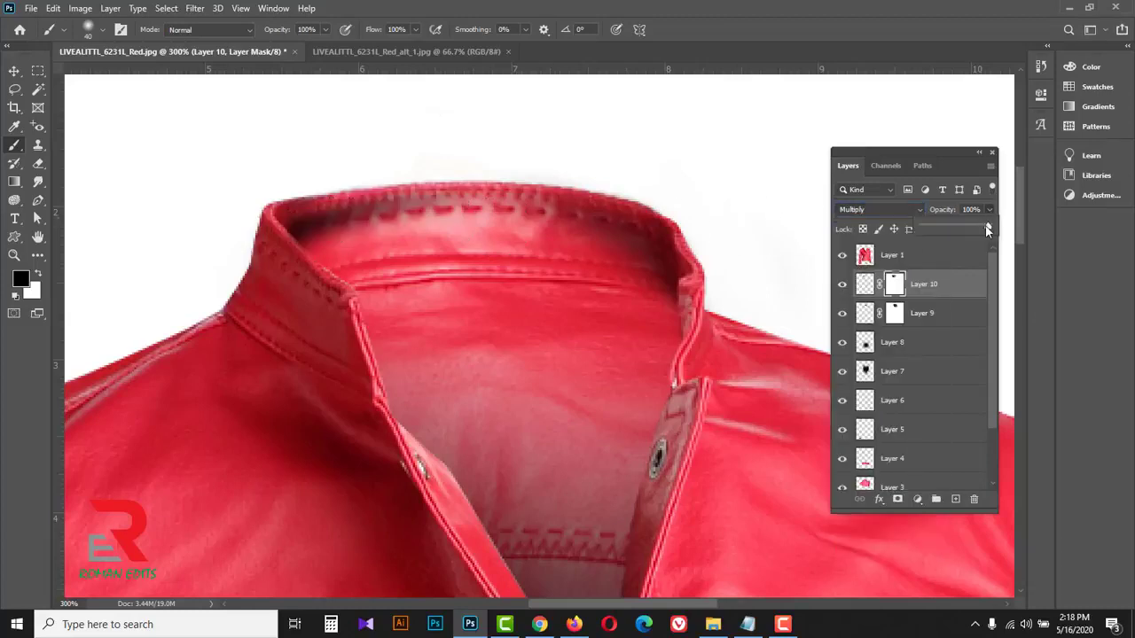
drag(969, 228, 966, 225)
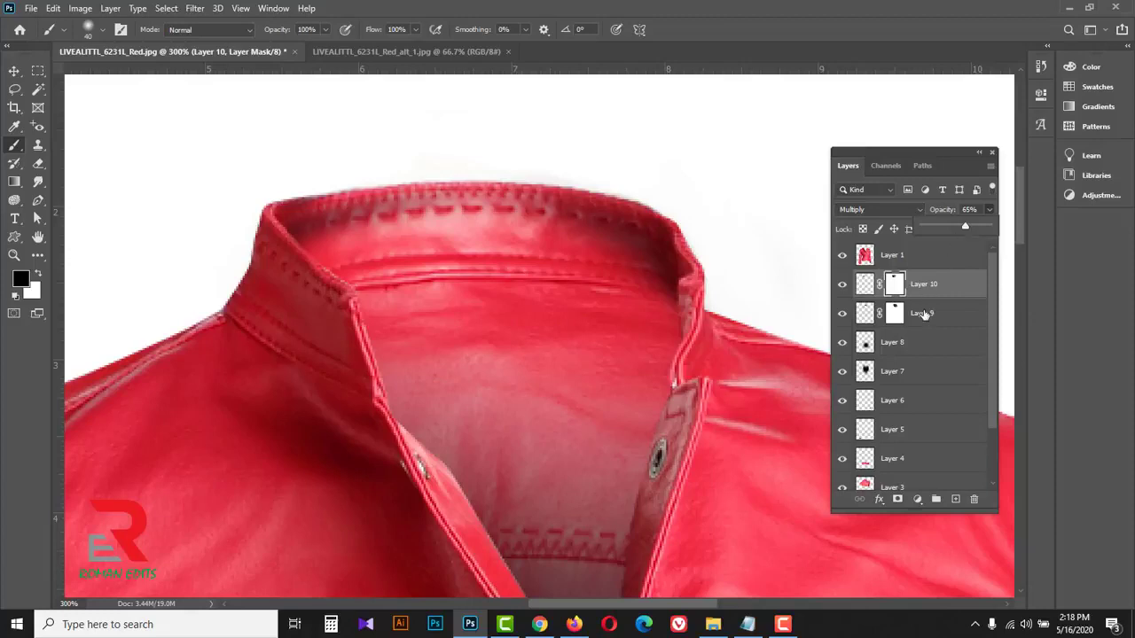
Lower Layer 9's opacity further to lighten the shading inside the collar
click(951, 313)
click(951, 313)
click(989, 210)
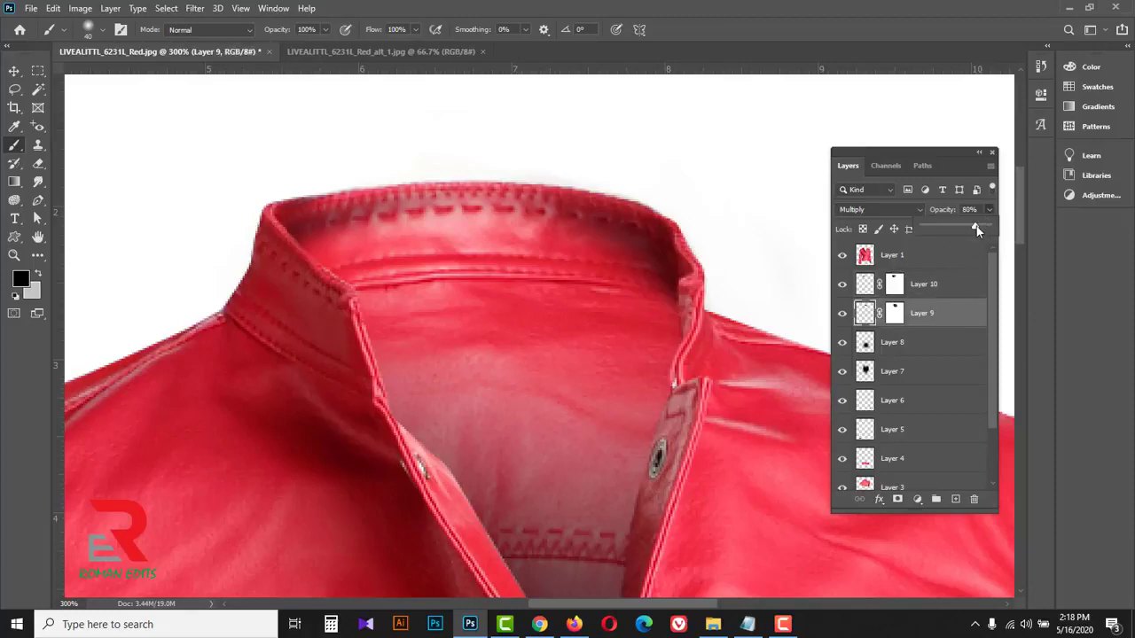
drag(974, 228, 958, 224)
Group all layers from Layer 1 down to Layer 2, leaving the Background layer outside the group
ctrl+click(564, 156)
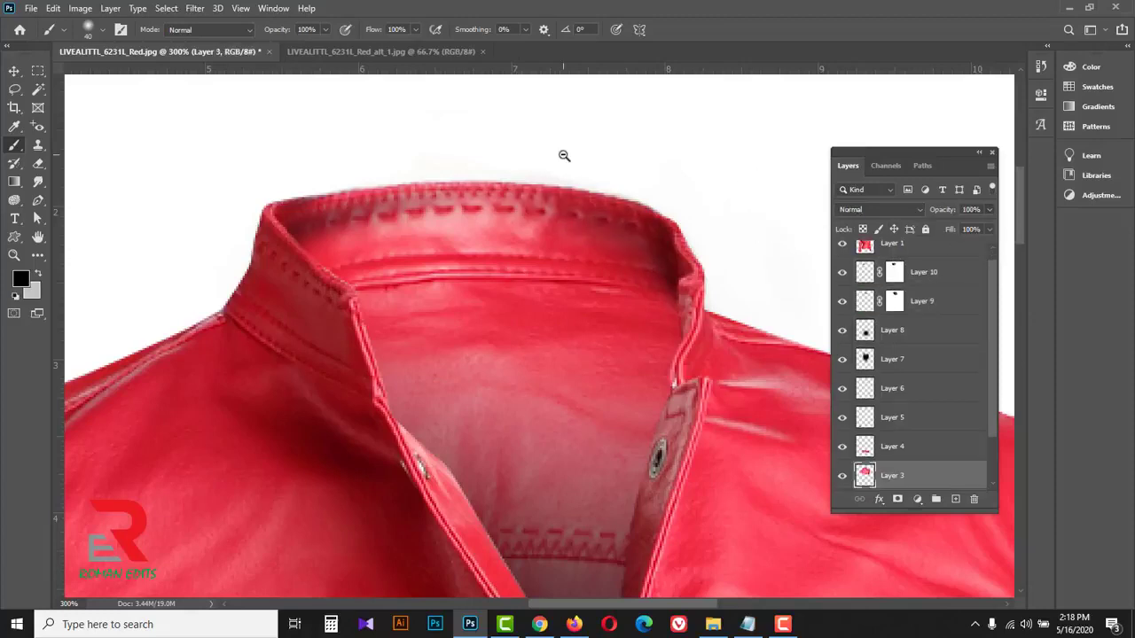
alt+click(566, 154)
alt+click(565, 154)
alt+click(566, 155)
alt+click(569, 159)
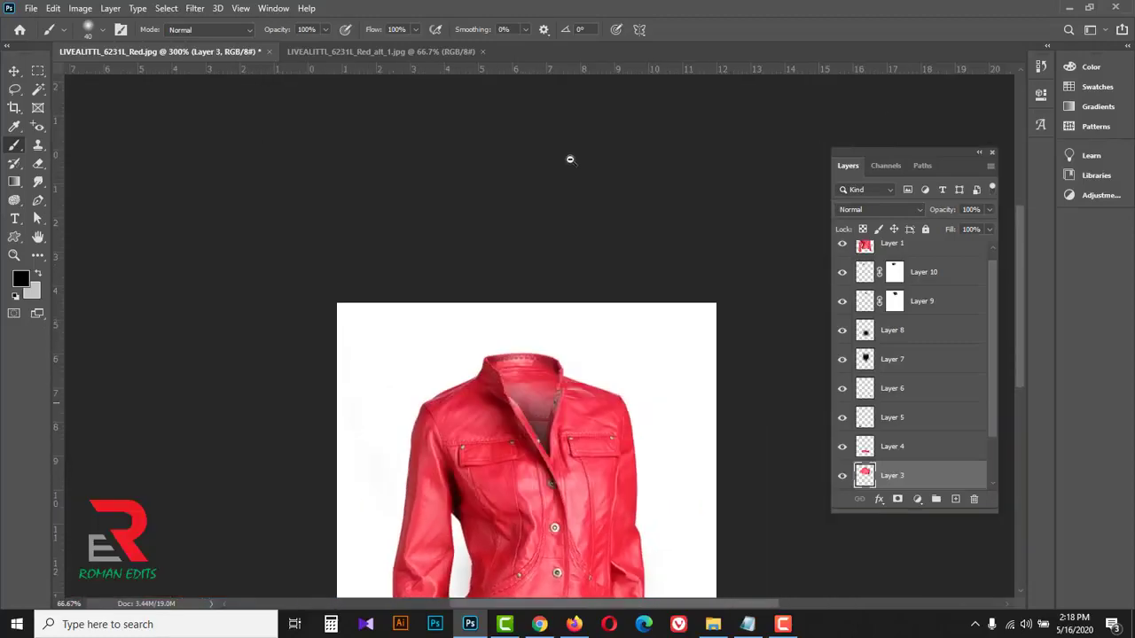
drag(546, 472, 543, 309)
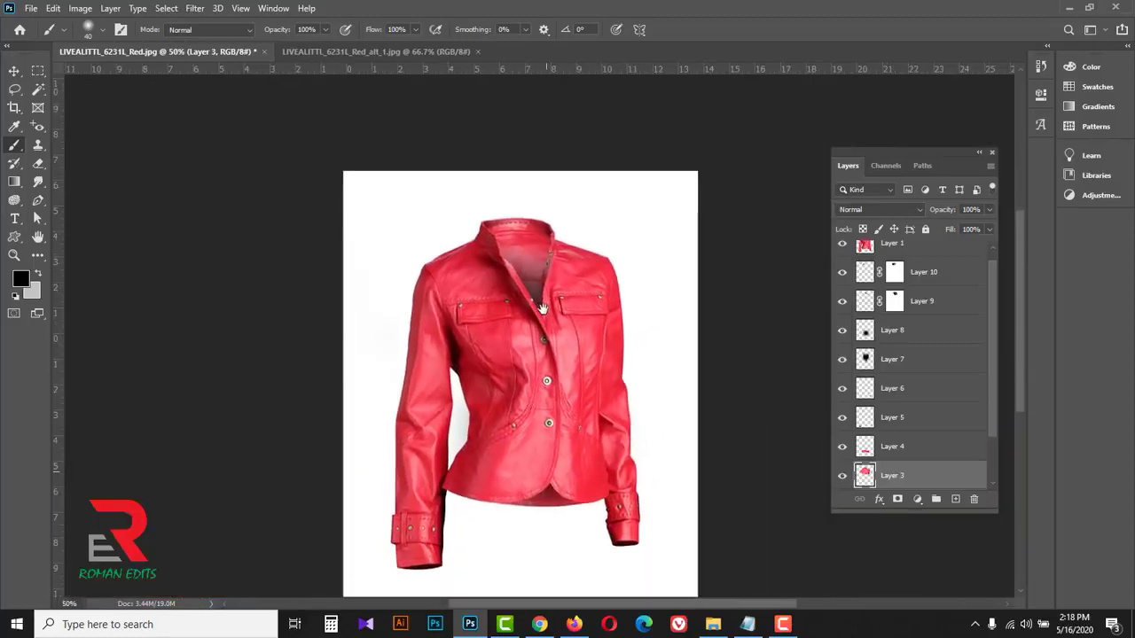
click(939, 263)
click(940, 260)
scroll(953, 372, down, 3)
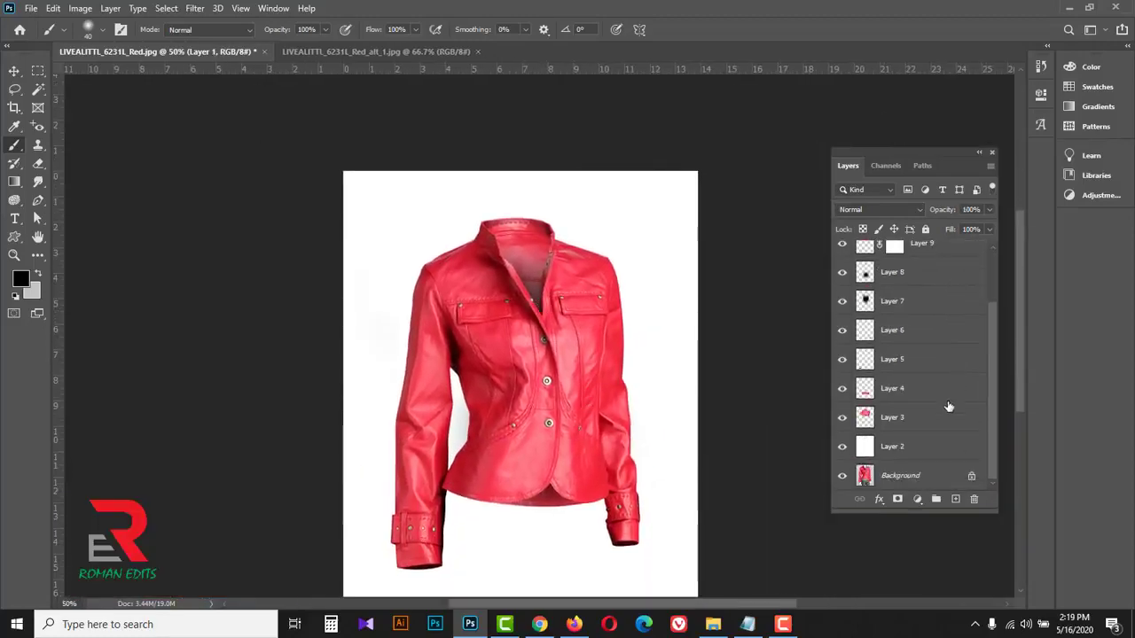
shift+click(924, 447)
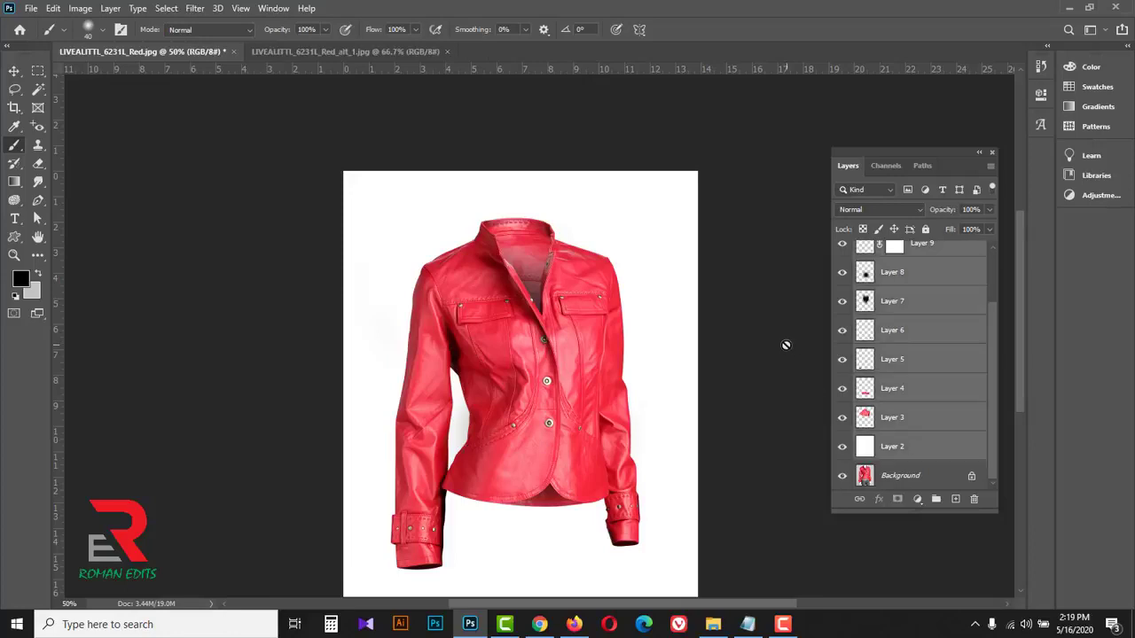
key(ctrl+g)
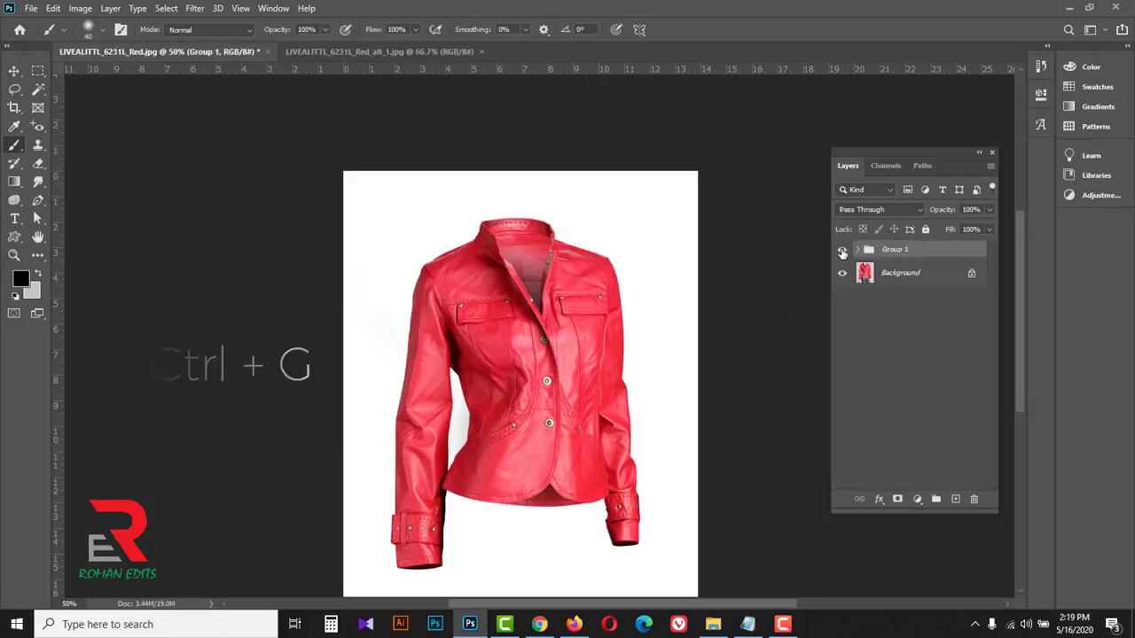
Hide Group 1 and show it again to compare the original photo with the finished ghost mannequin jacket
click(842, 253)
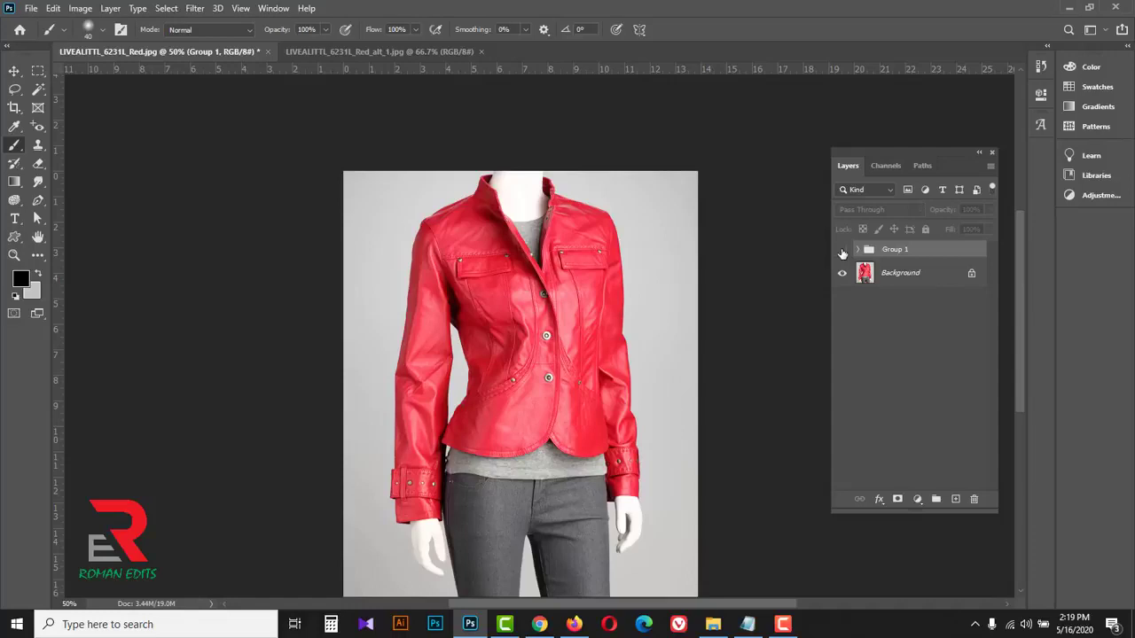
click(842, 252)
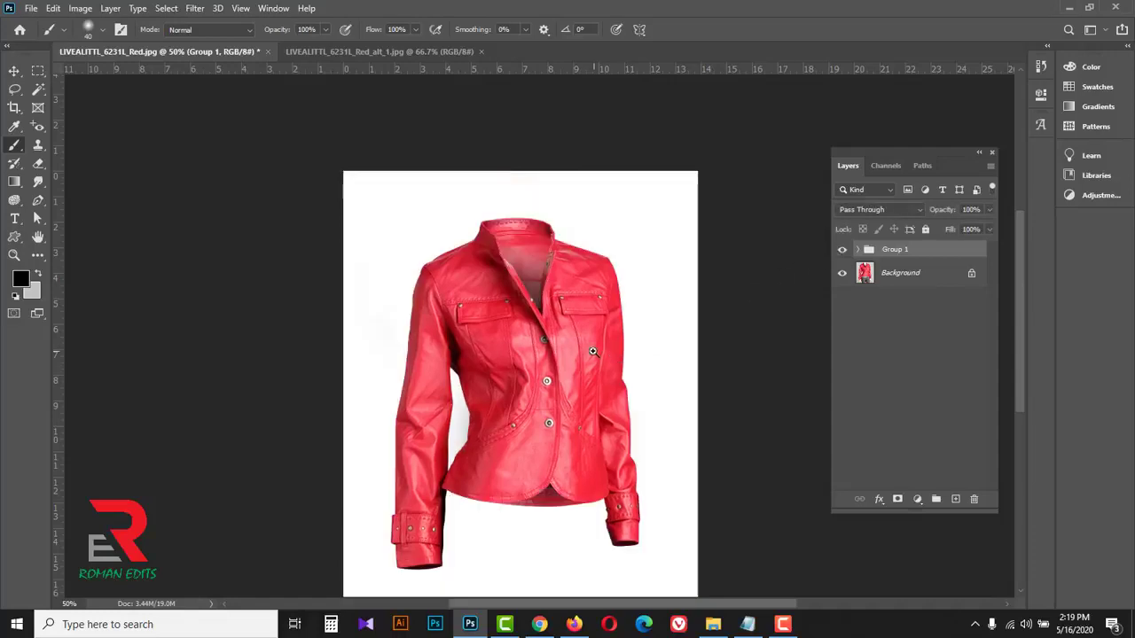
ctrl+click(567, 356)
drag(553, 450, 553, 387)
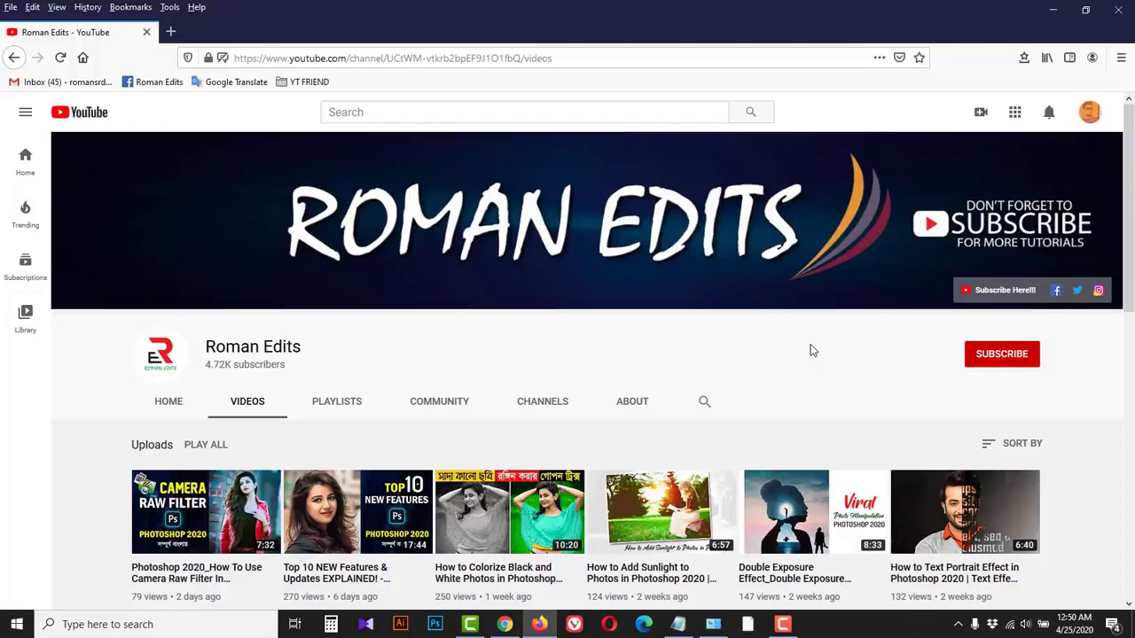
On the Roman Edits YouTube channel in Firefox, subscribe and set the notifications to All
click(996, 360)
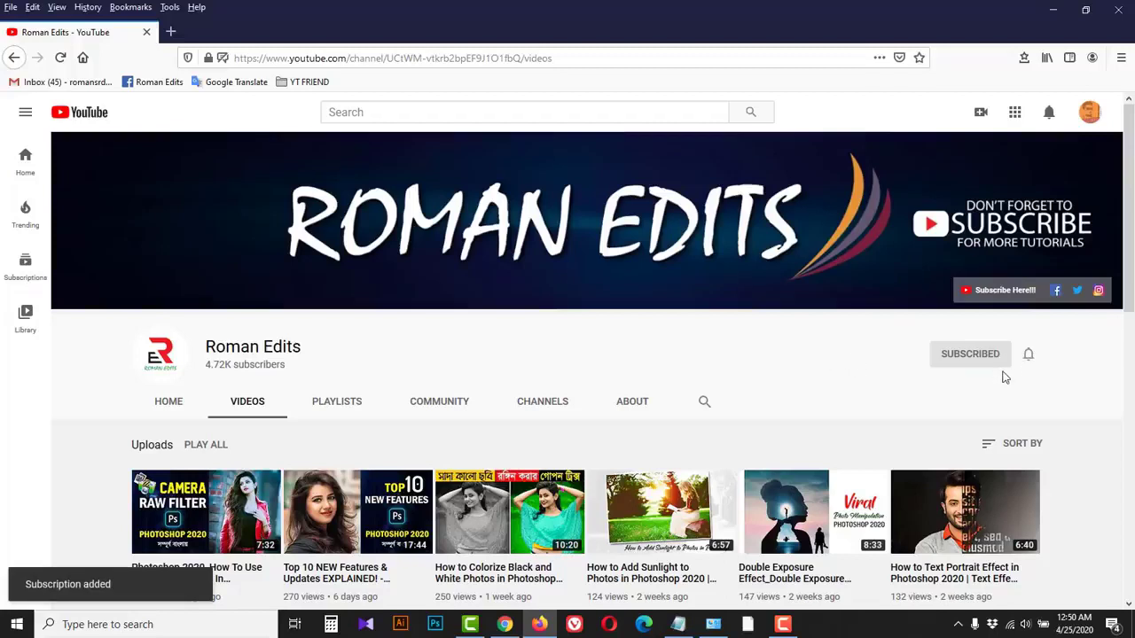
click(1029, 356)
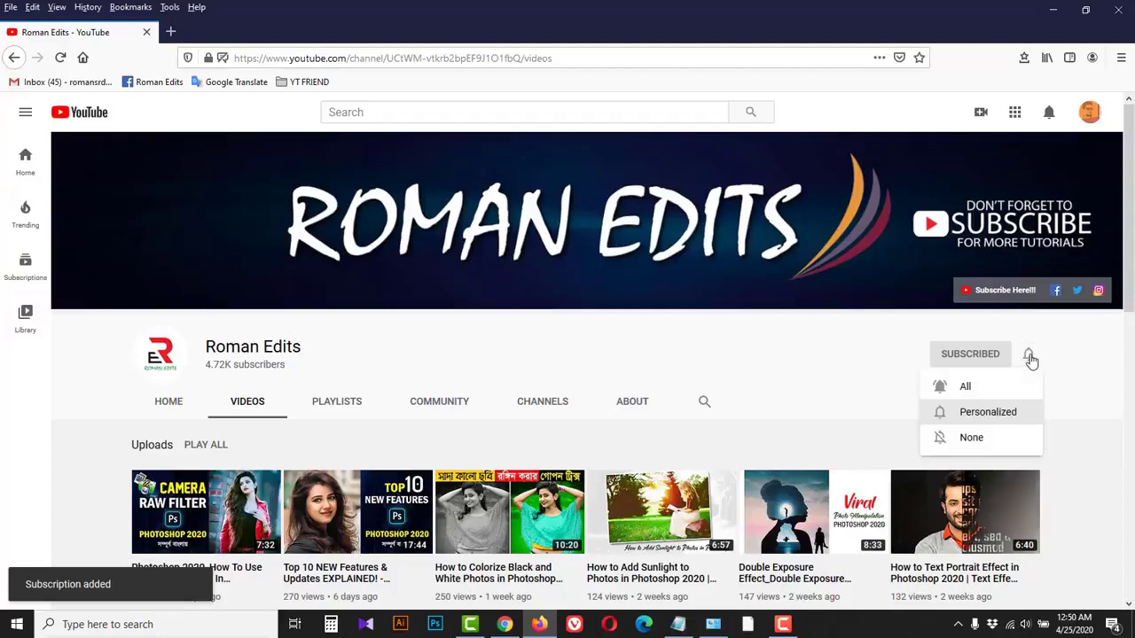
click(990, 392)
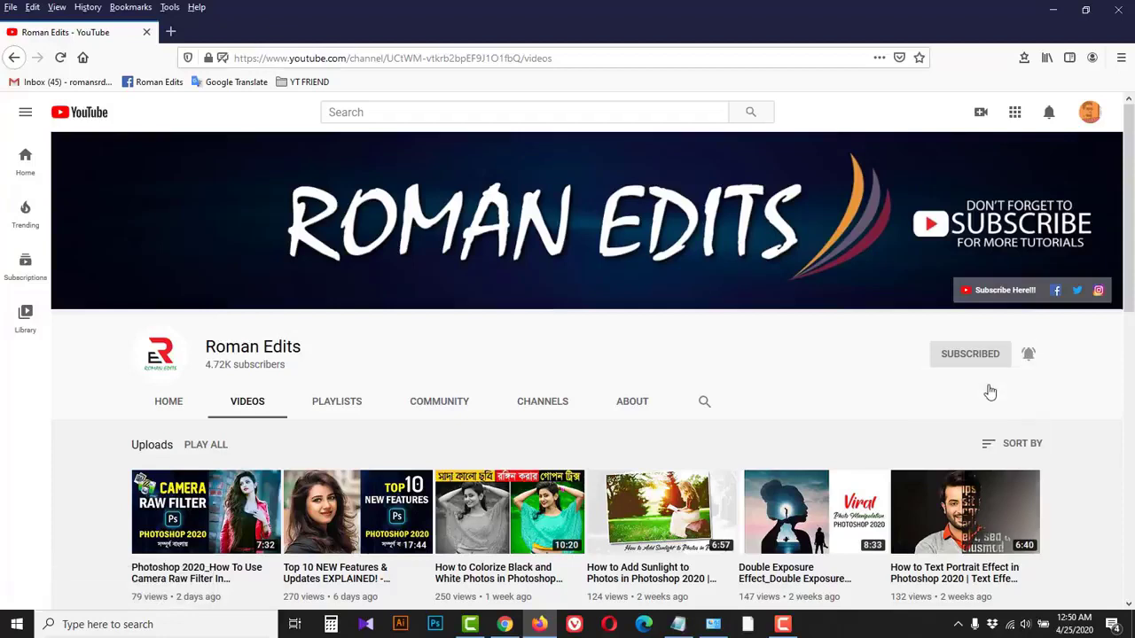